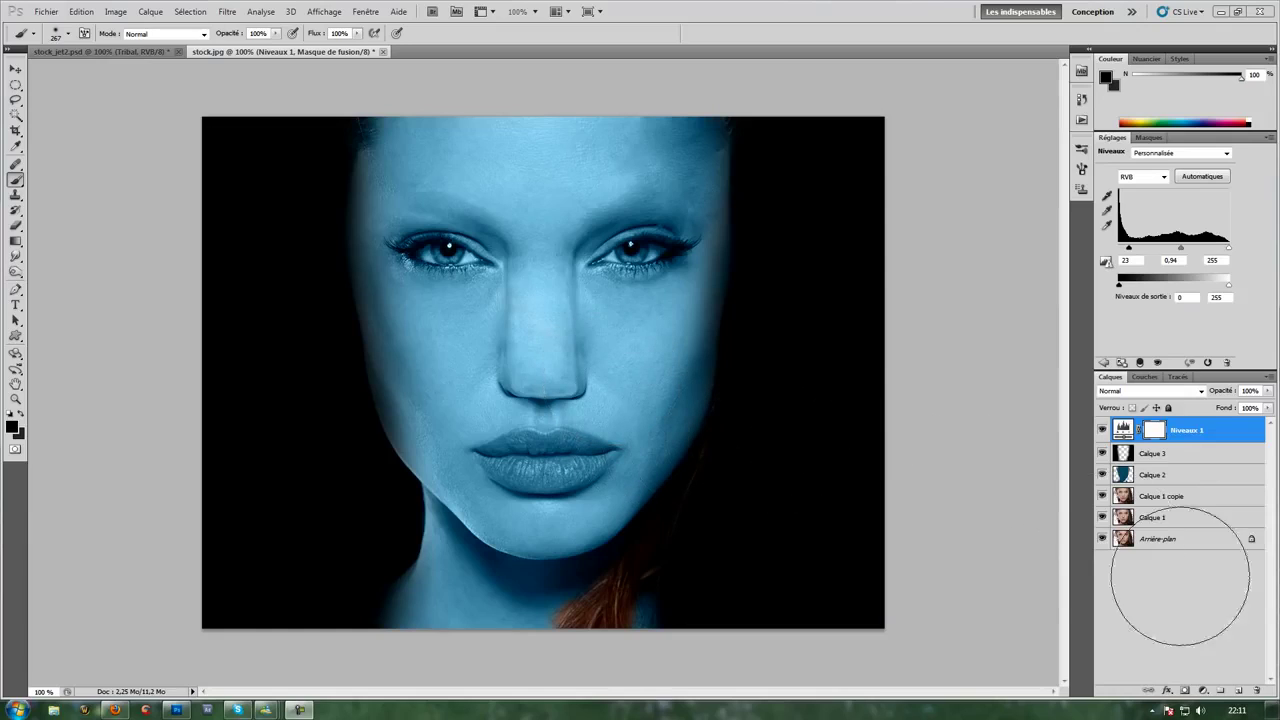
Add an empty layer, Calque 4, above the Niveaux 1 levels adjustment.
click(1240, 691)
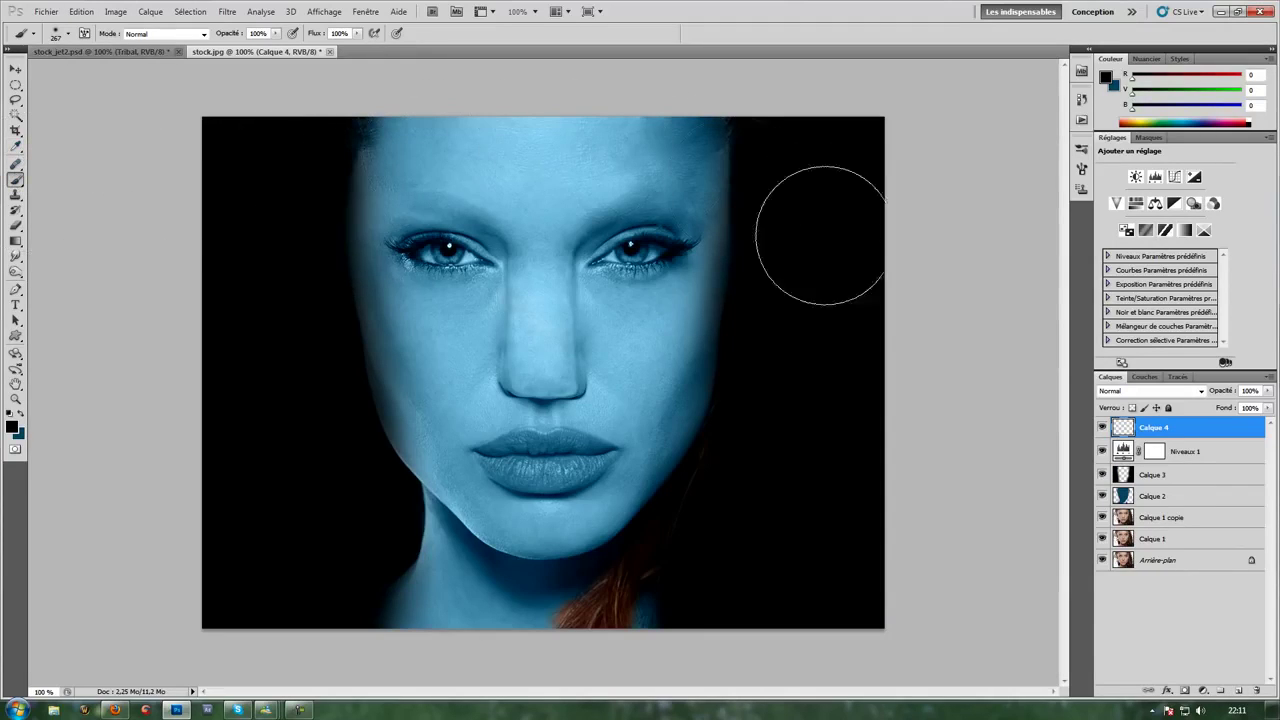
Stamp the 599 px tribal brush once onto the forehead.
click(68, 33)
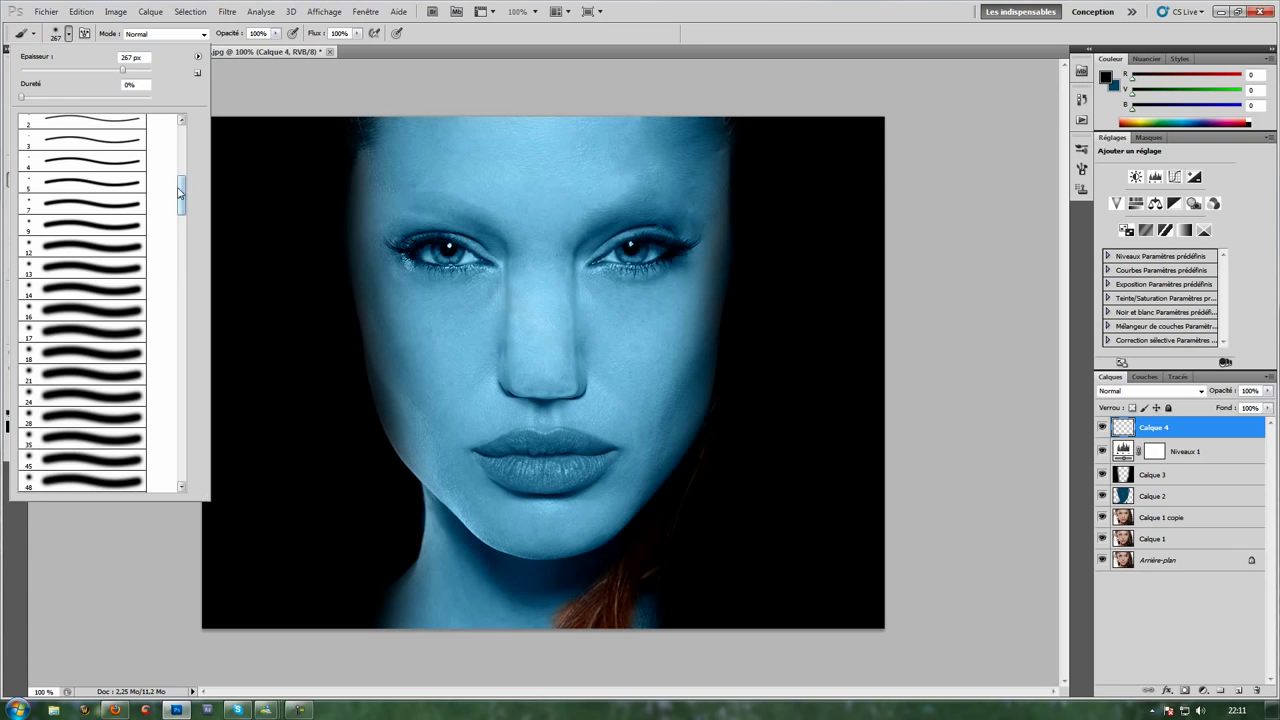
mouse_move(180, 193)
mouse_down()
mouse_move(181, 437)
mouse_move(204, 322)
mouse_up()
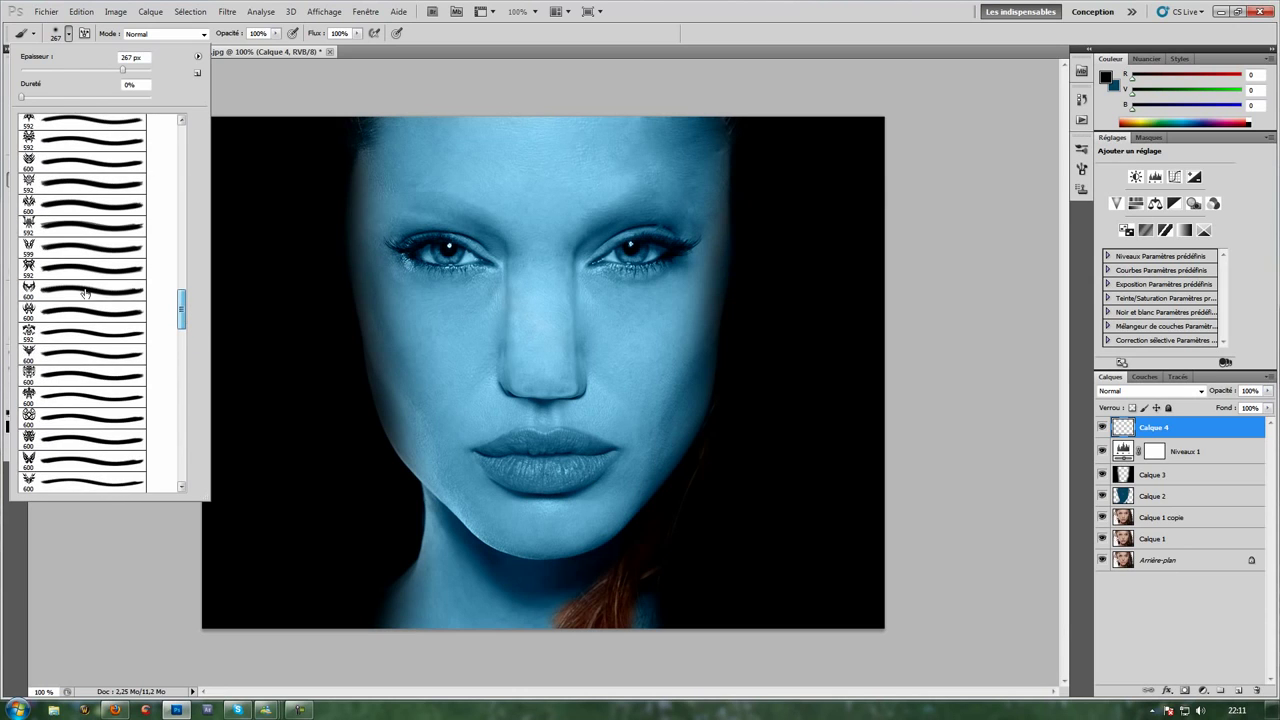
click(90, 247)
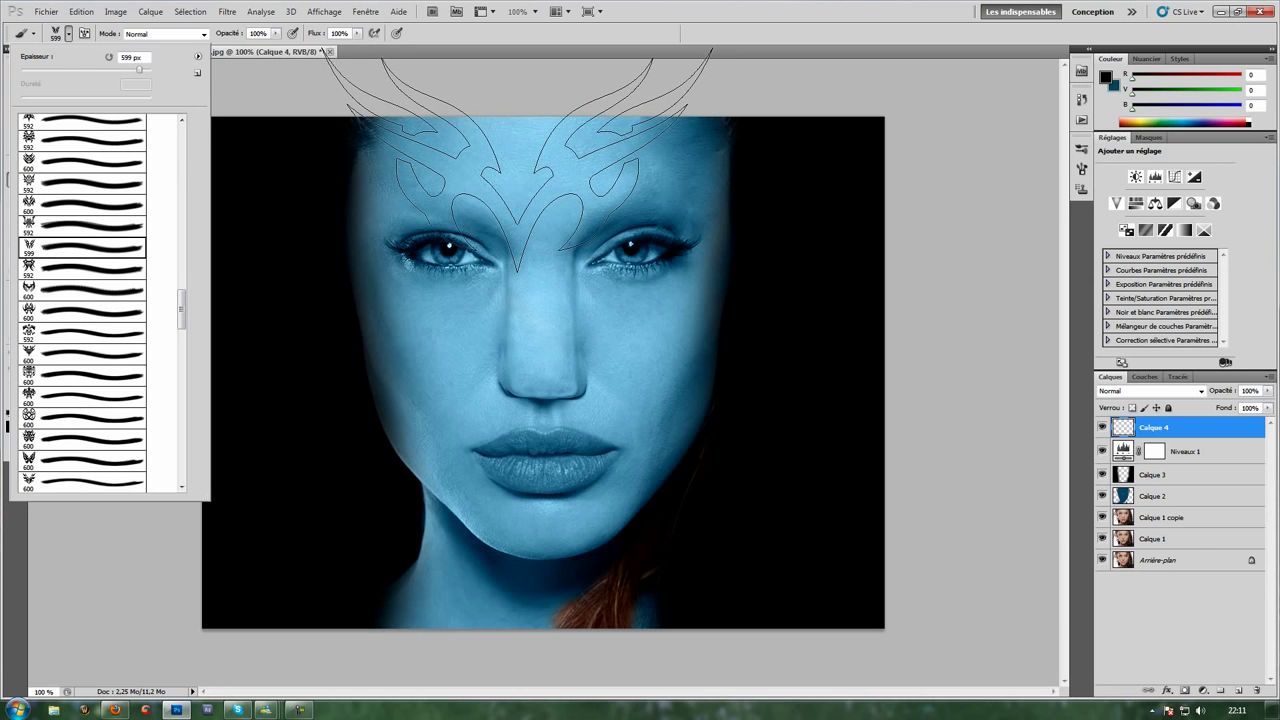
click(68, 33)
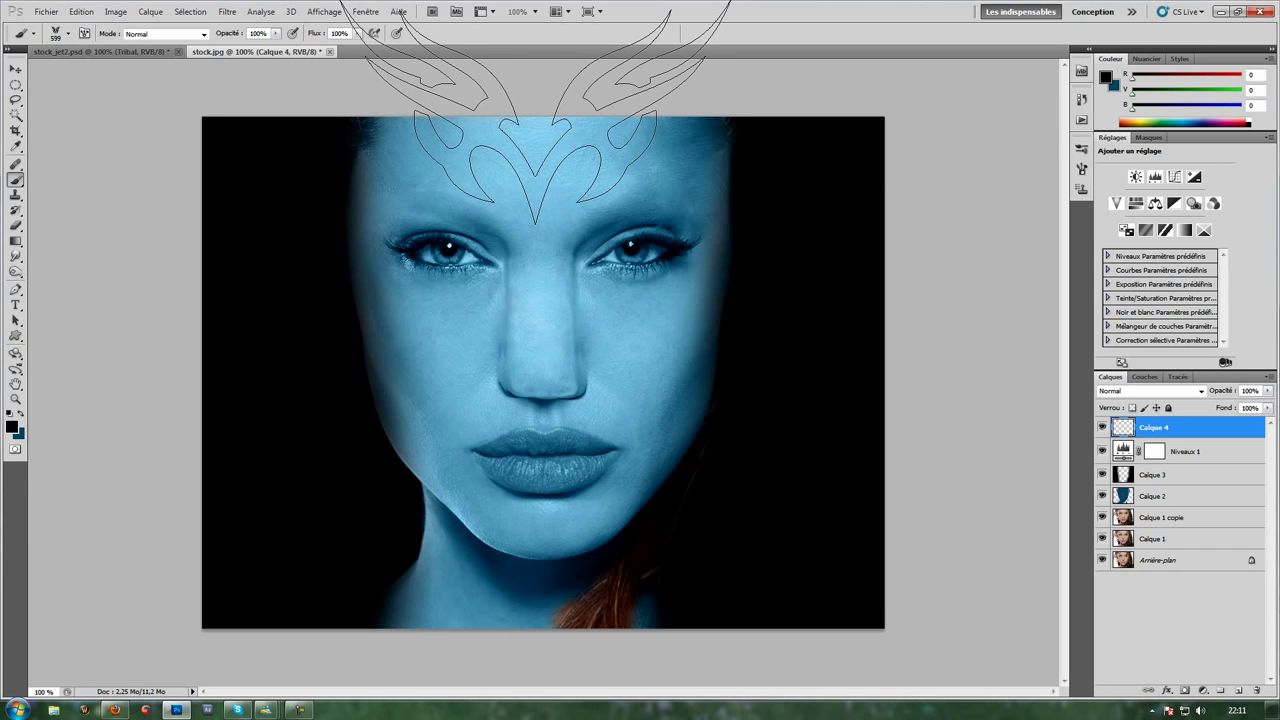
click(537, 75)
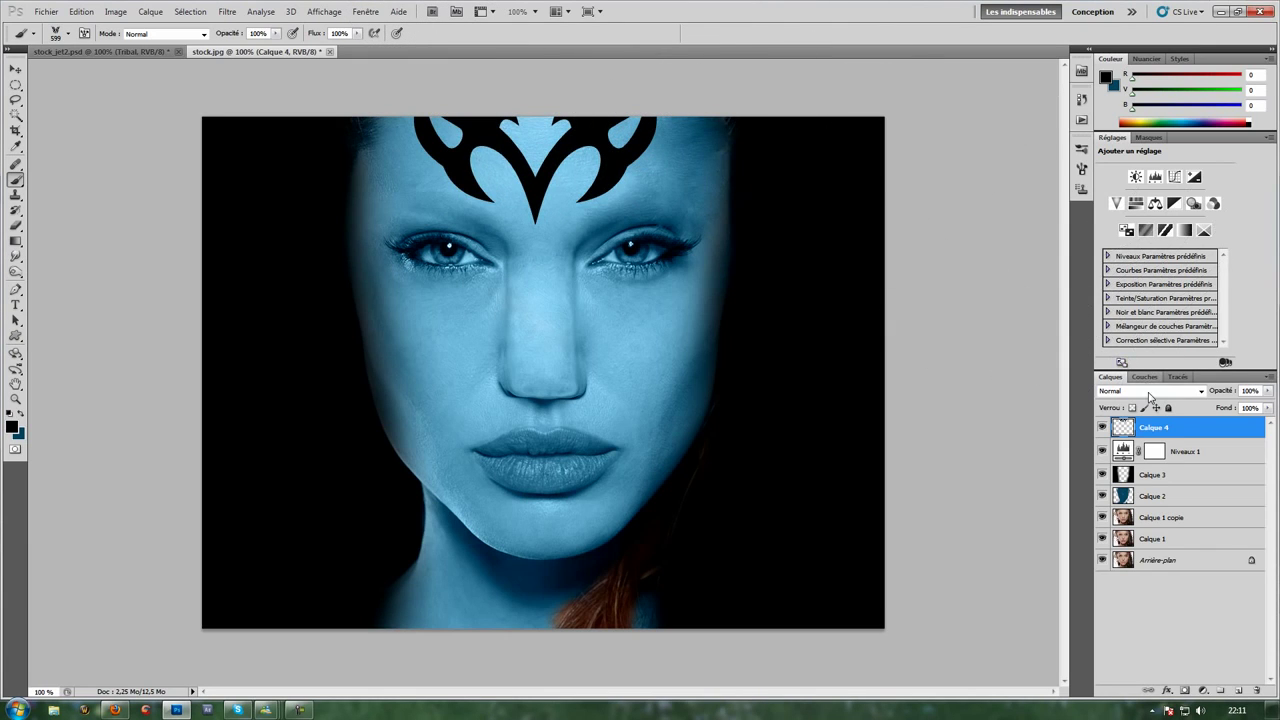
Blend the forehead tribal layer in Incrustation mode at 29% opacity.
click(1150, 391)
click(1134, 209)
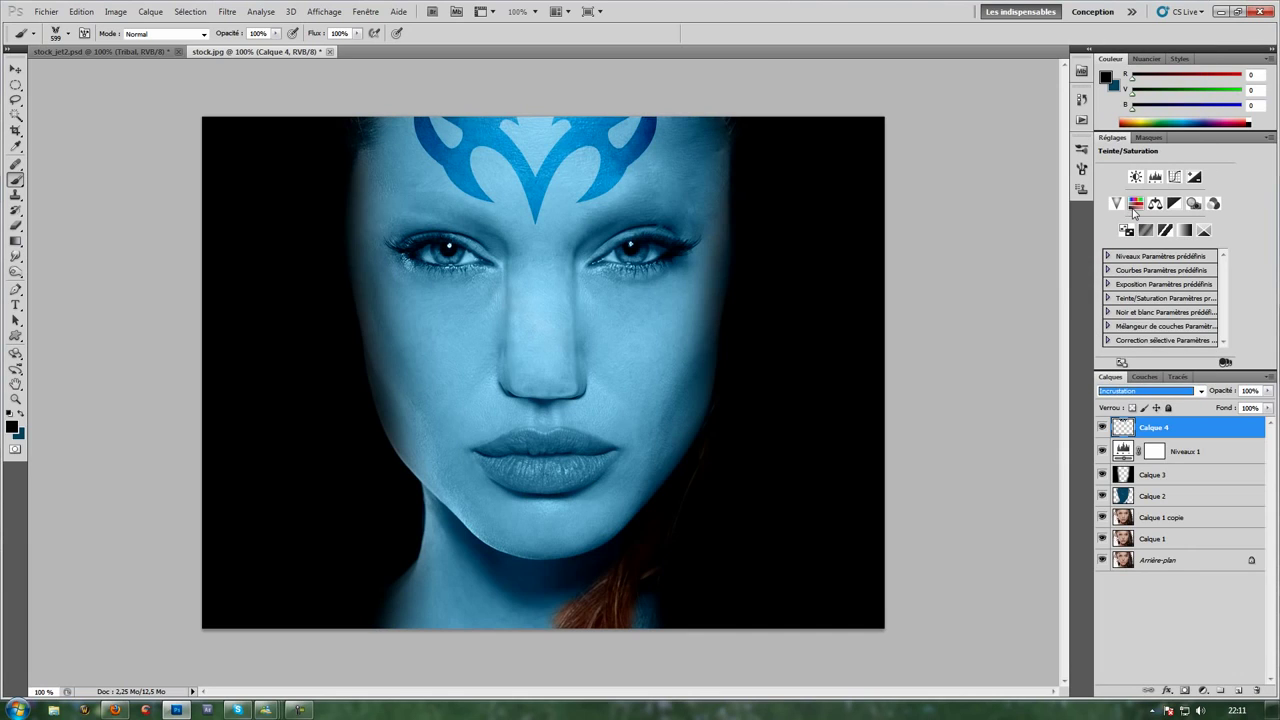
drag(1228, 390, 1191, 393)
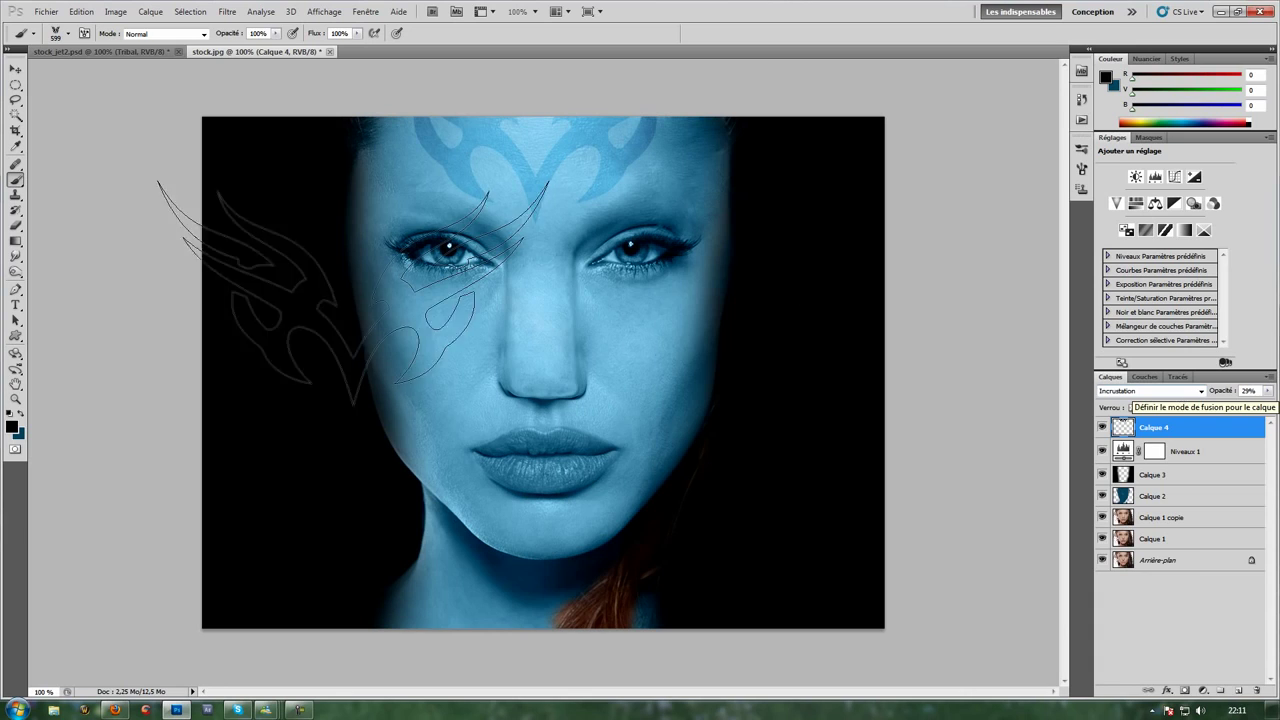
Browse the tribal brush presets and settle on a 592 px tribal brush.
click(70, 34)
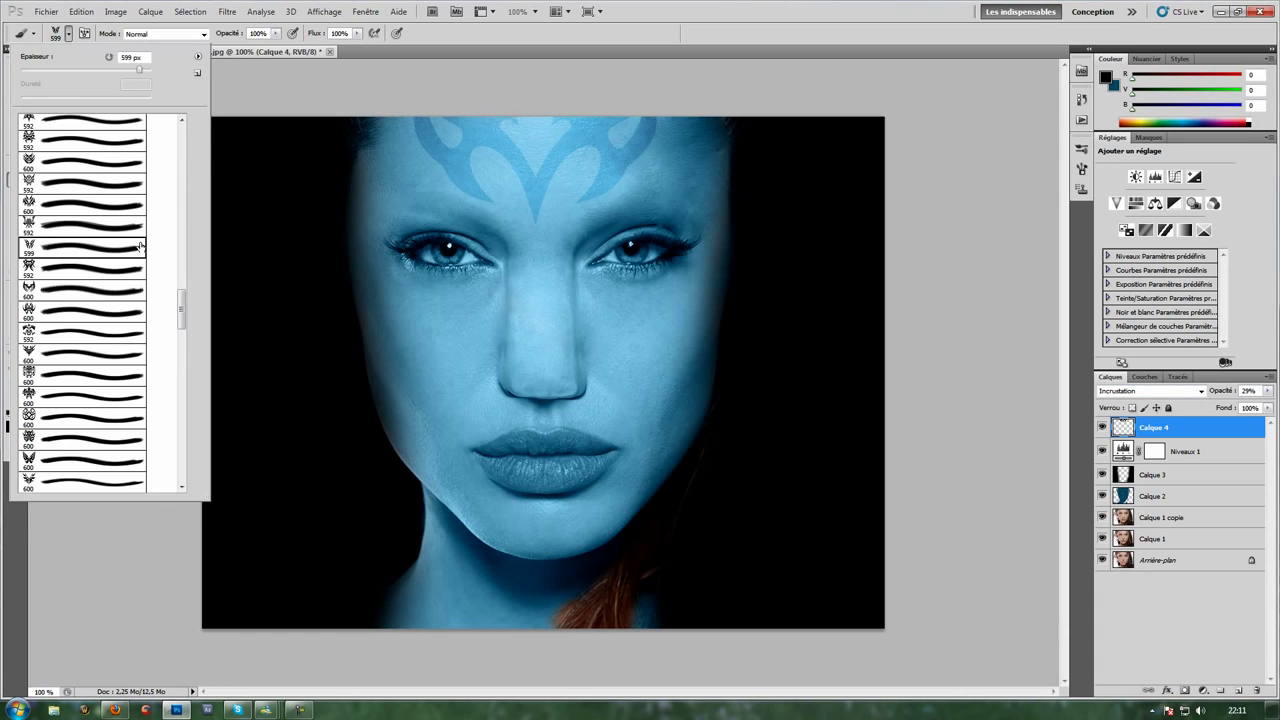
click(70, 180)
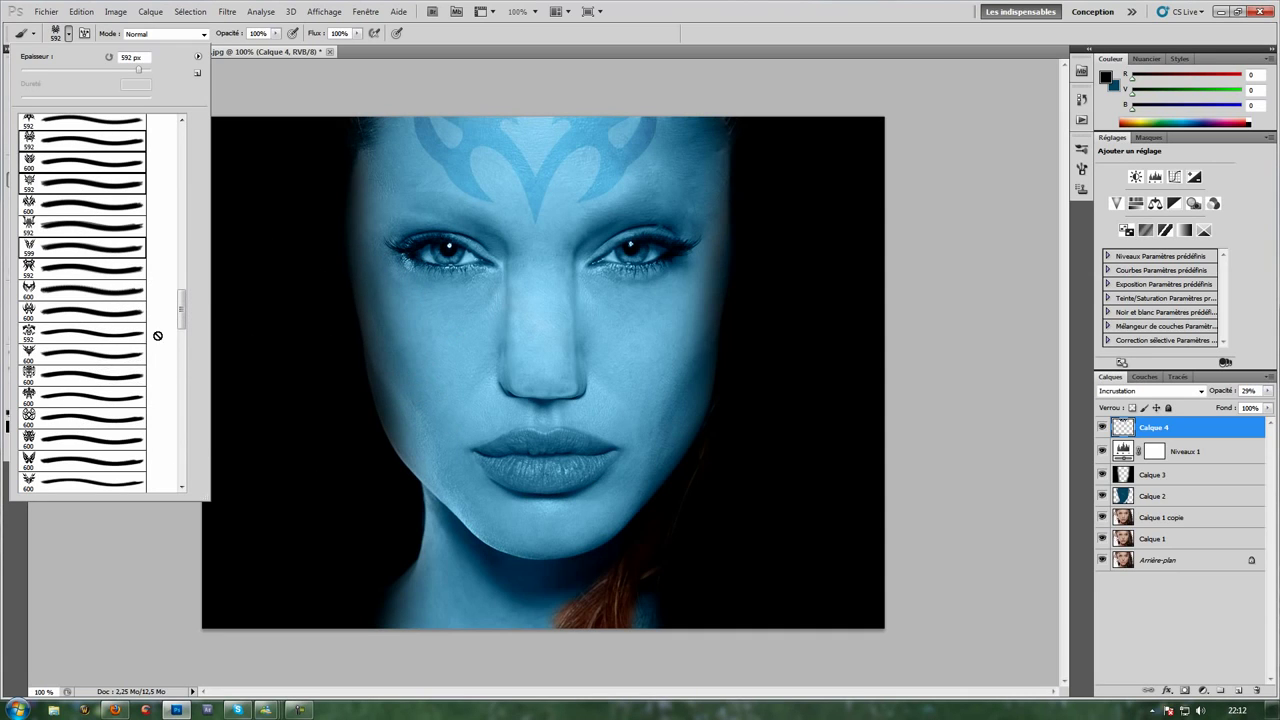
click(76, 404)
click(64, 440)
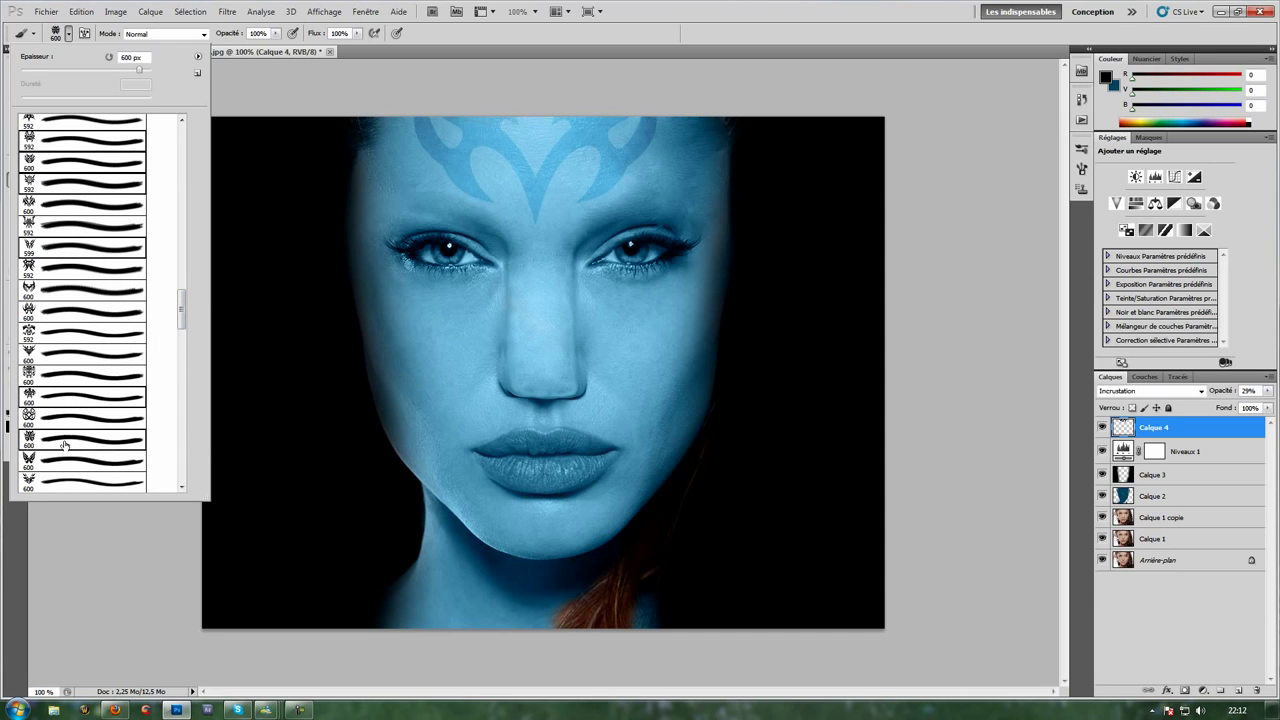
click(64, 452)
click(96, 484)
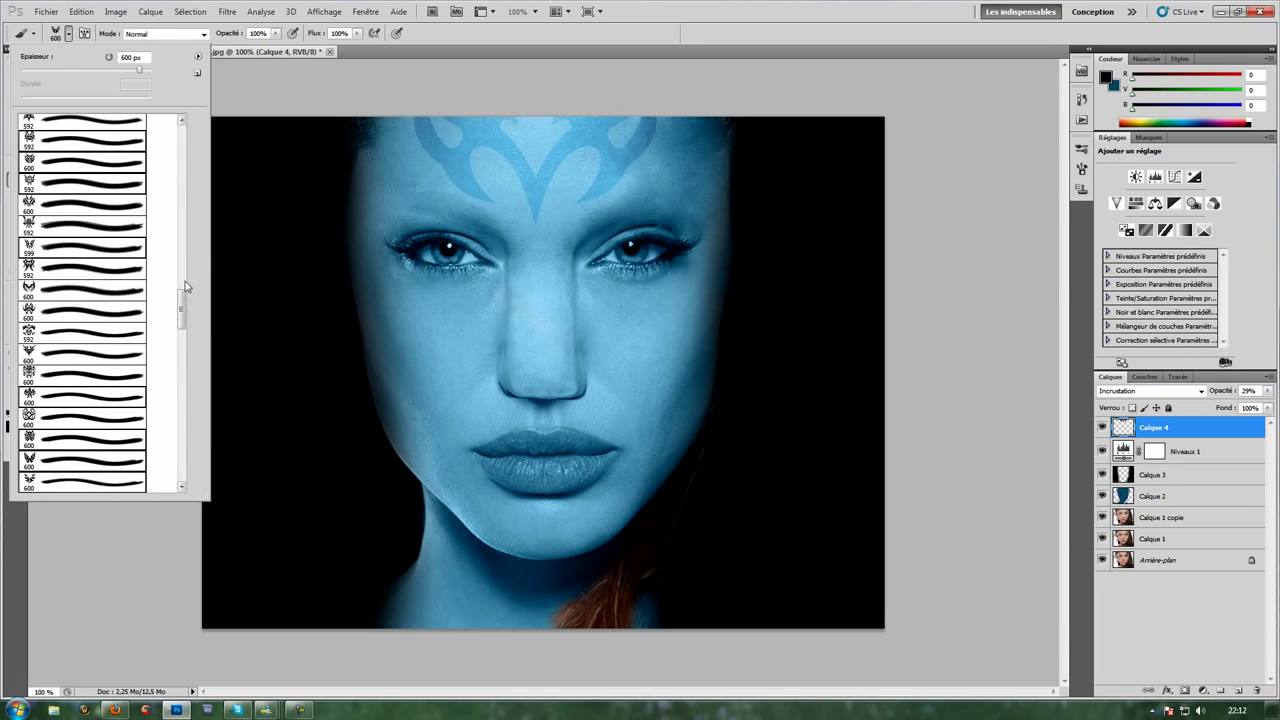
drag(180, 318, 187, 387)
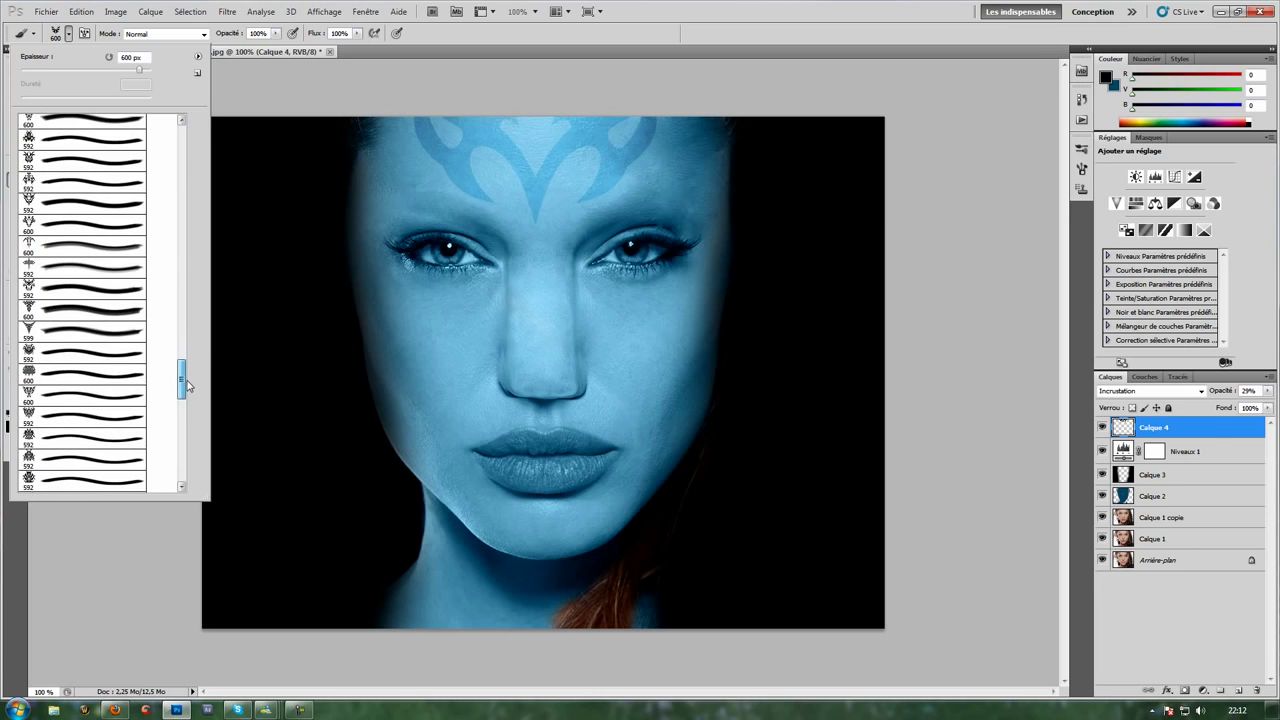
click(108, 399)
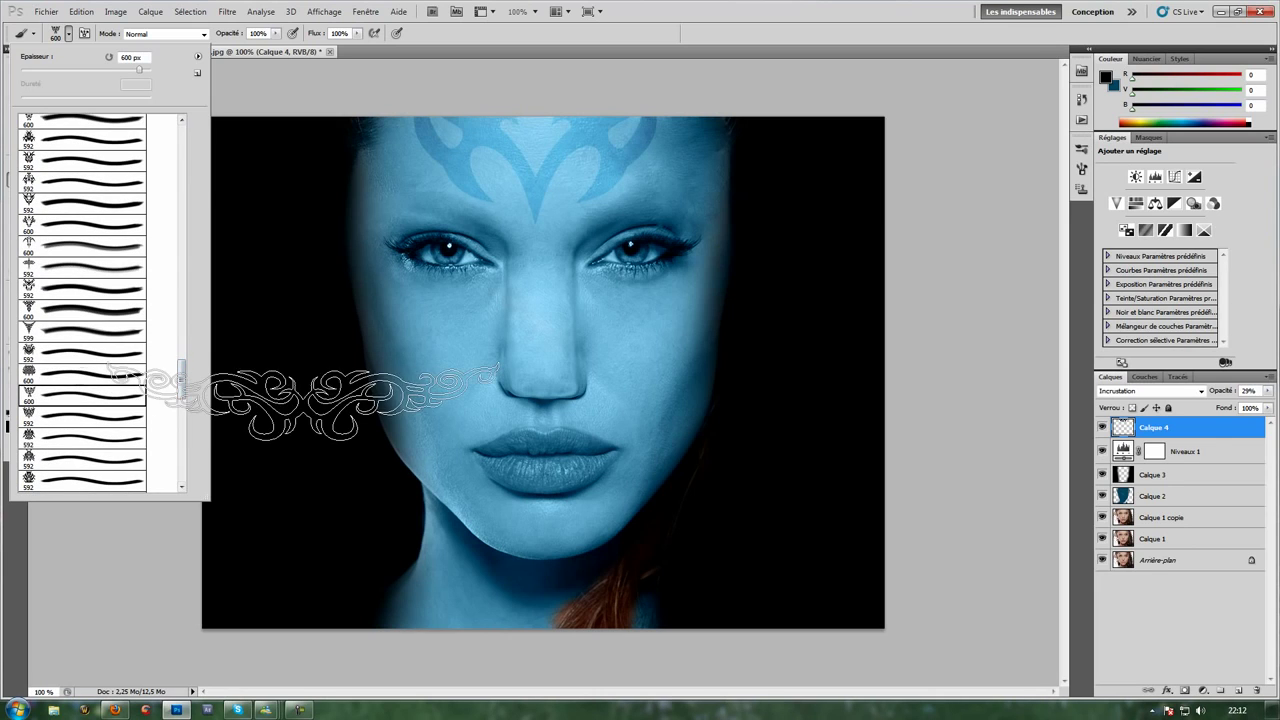
click(44, 441)
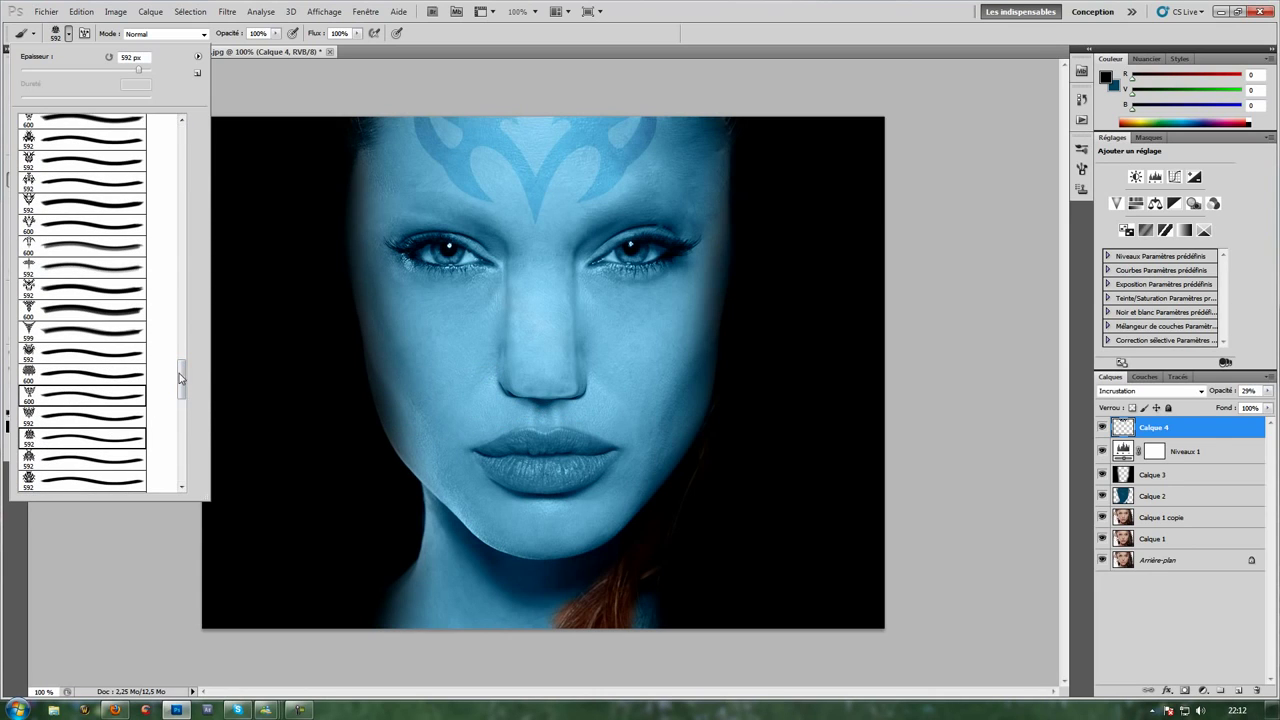
drag(179, 373, 200, 290)
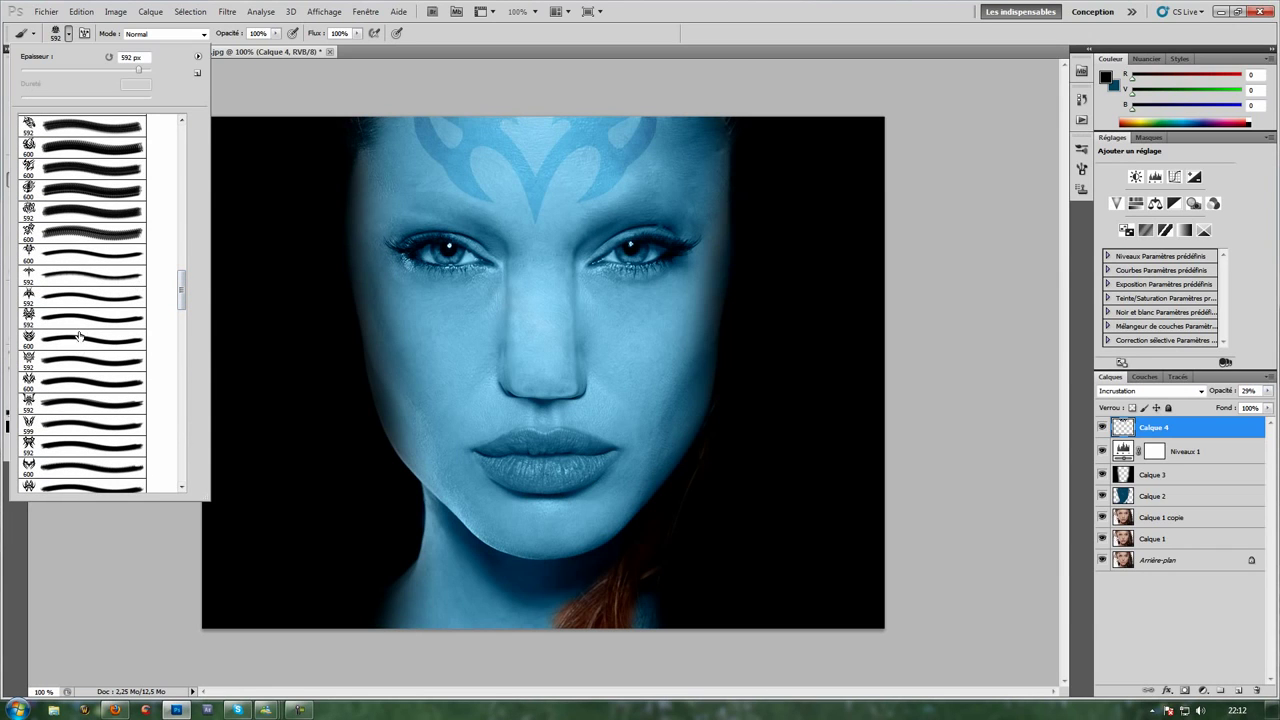
click(78, 320)
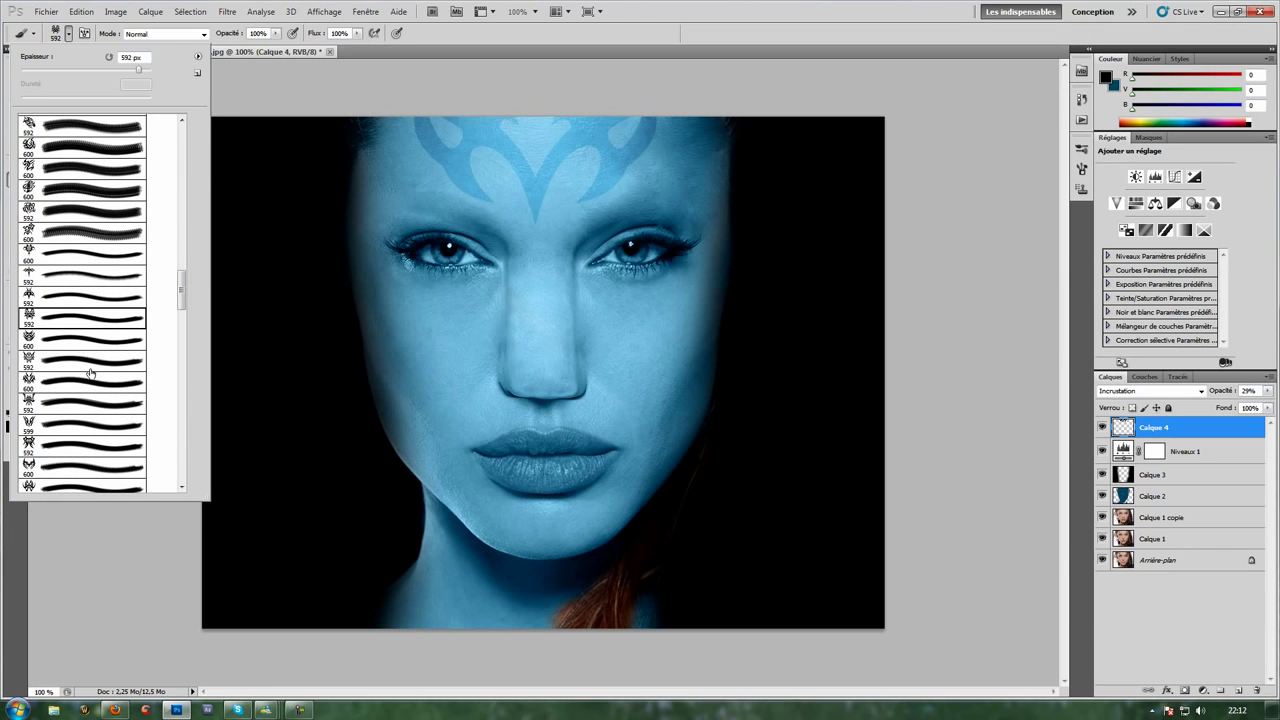
click(90, 369)
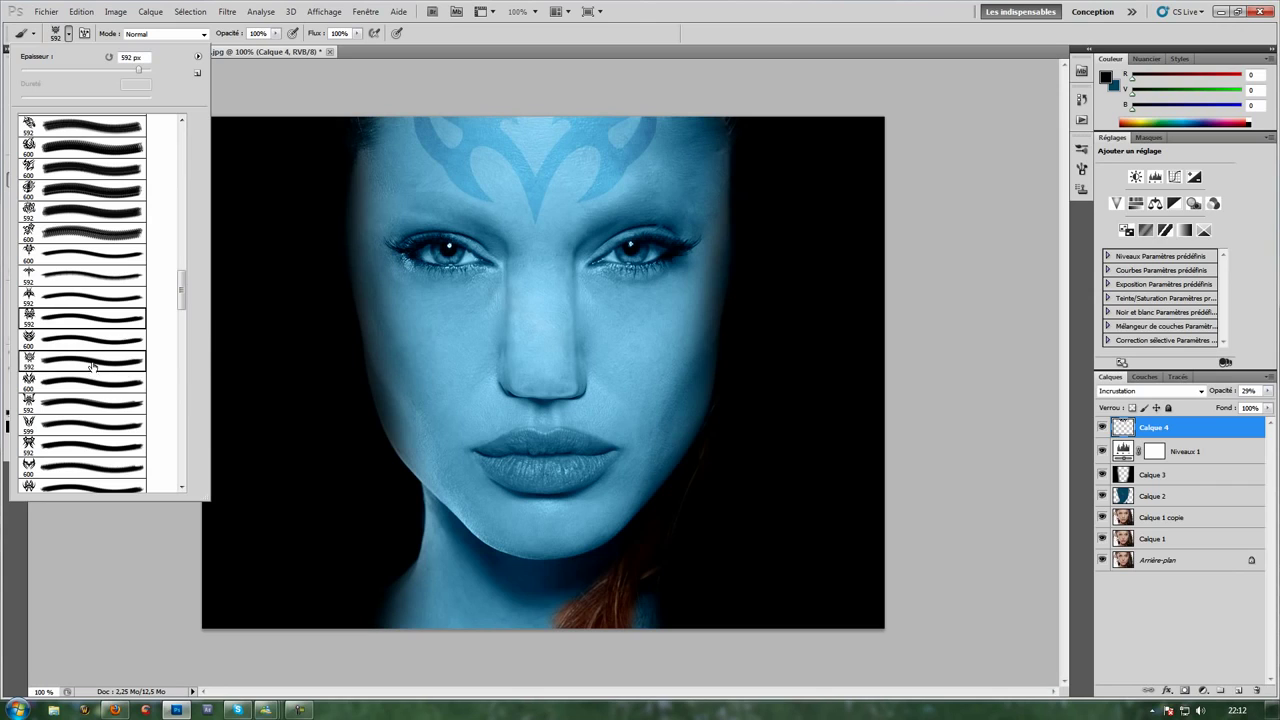
click(90, 297)
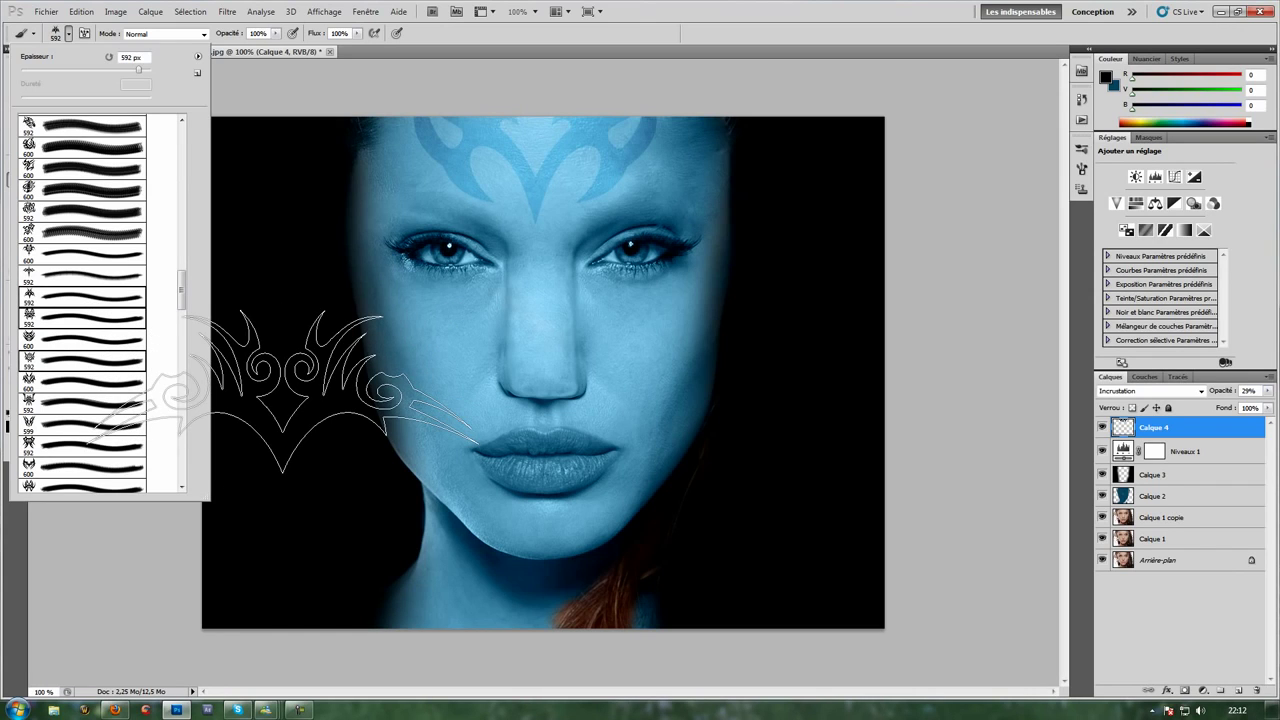
click(76, 32)
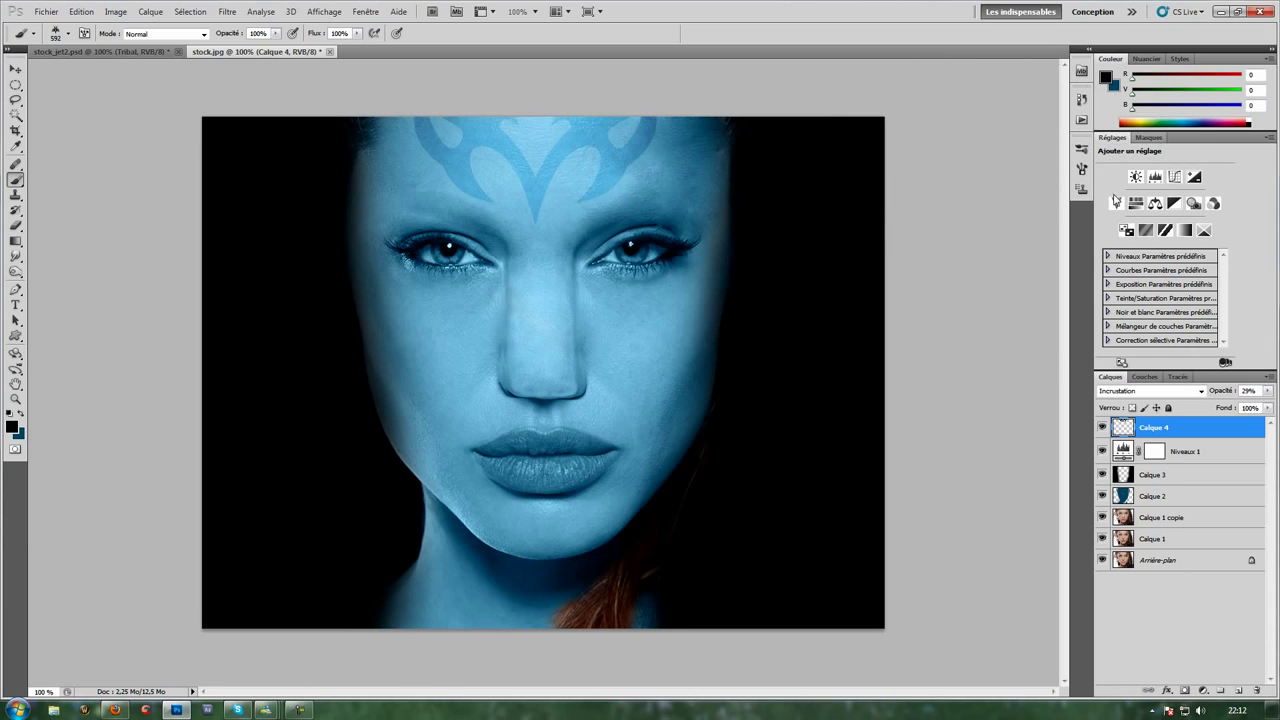
Rotate the brush tip to -28° and stamp the tattoo on the left cheek.
click(1081, 168)
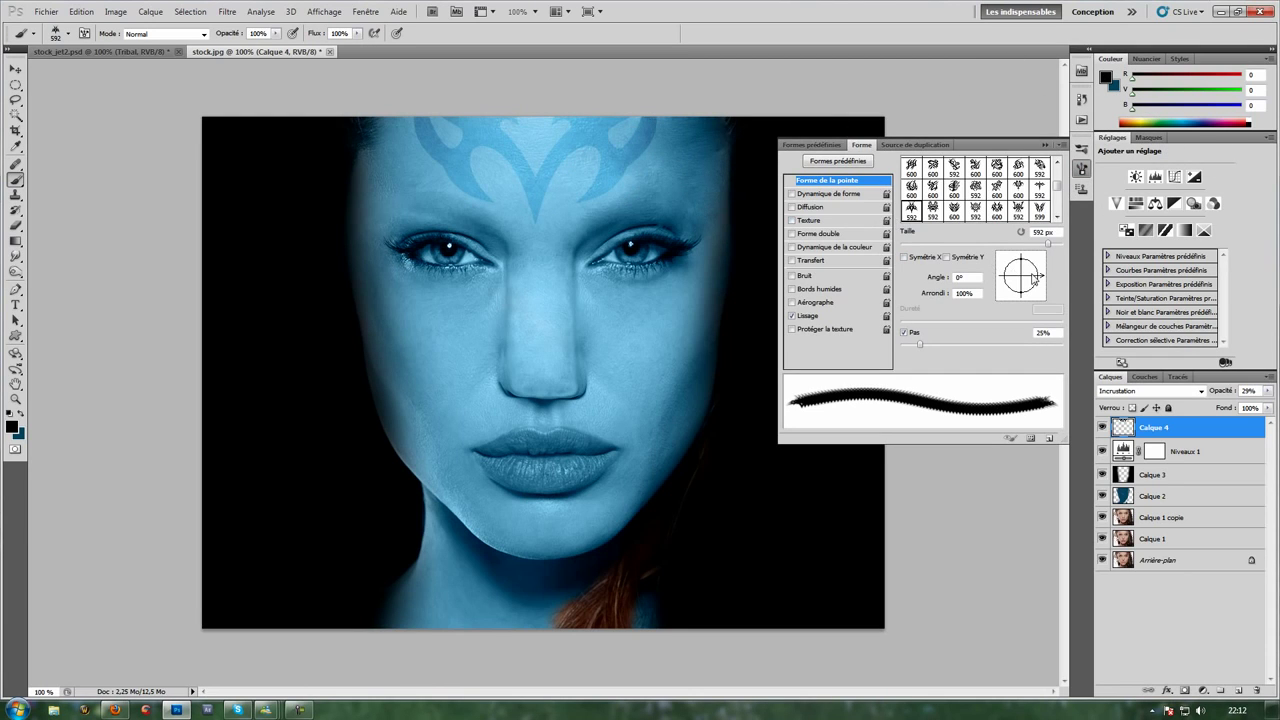
drag(1035, 280, 1041, 287)
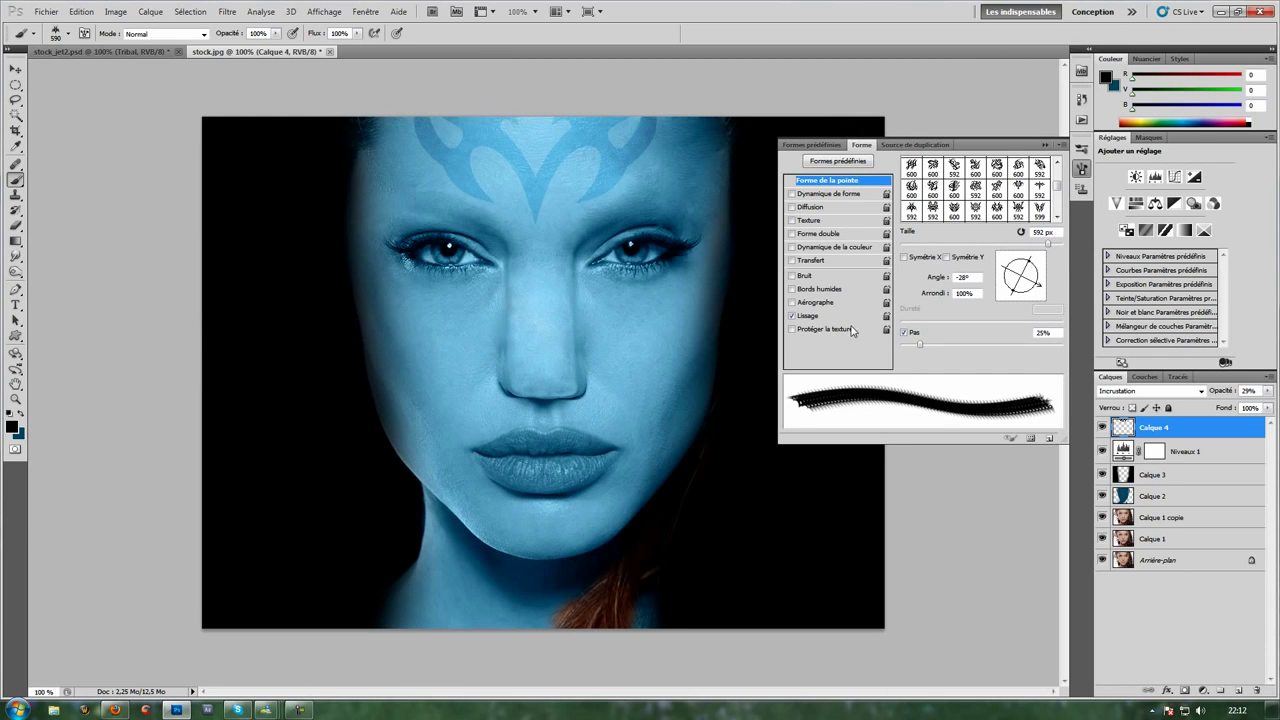
click(790, 316)
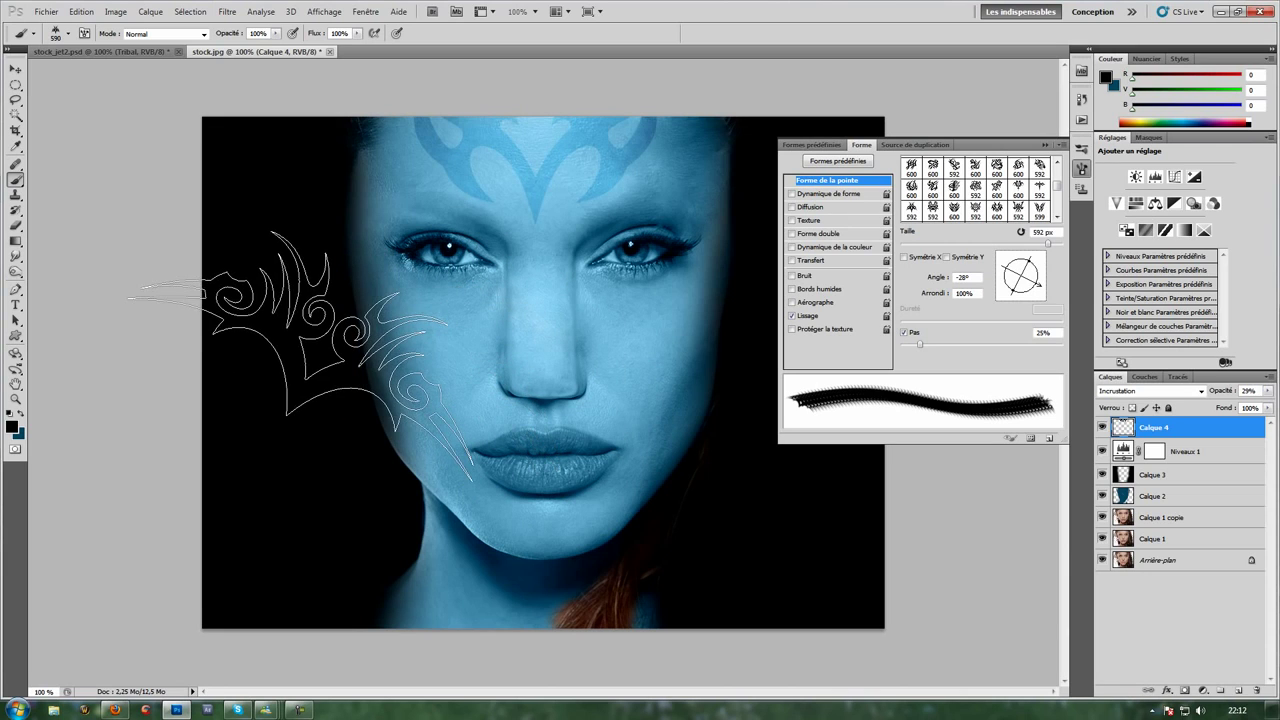
click(340, 370)
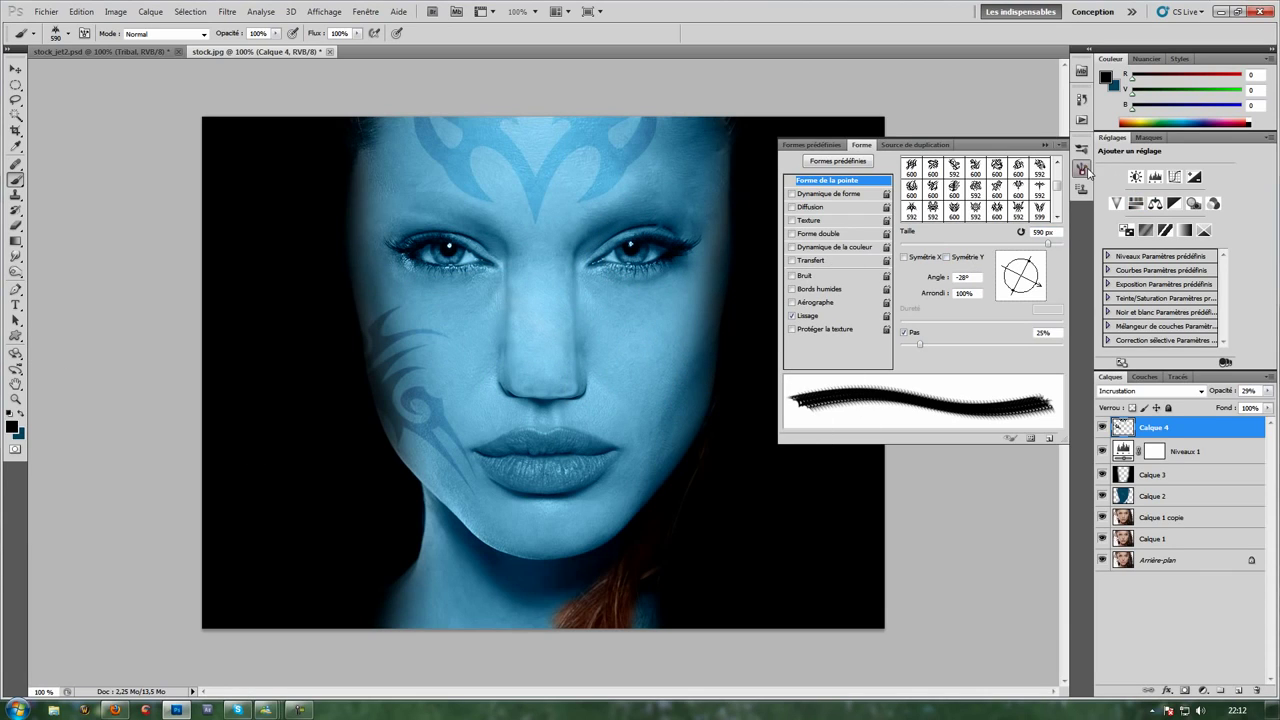
click(1082, 171)
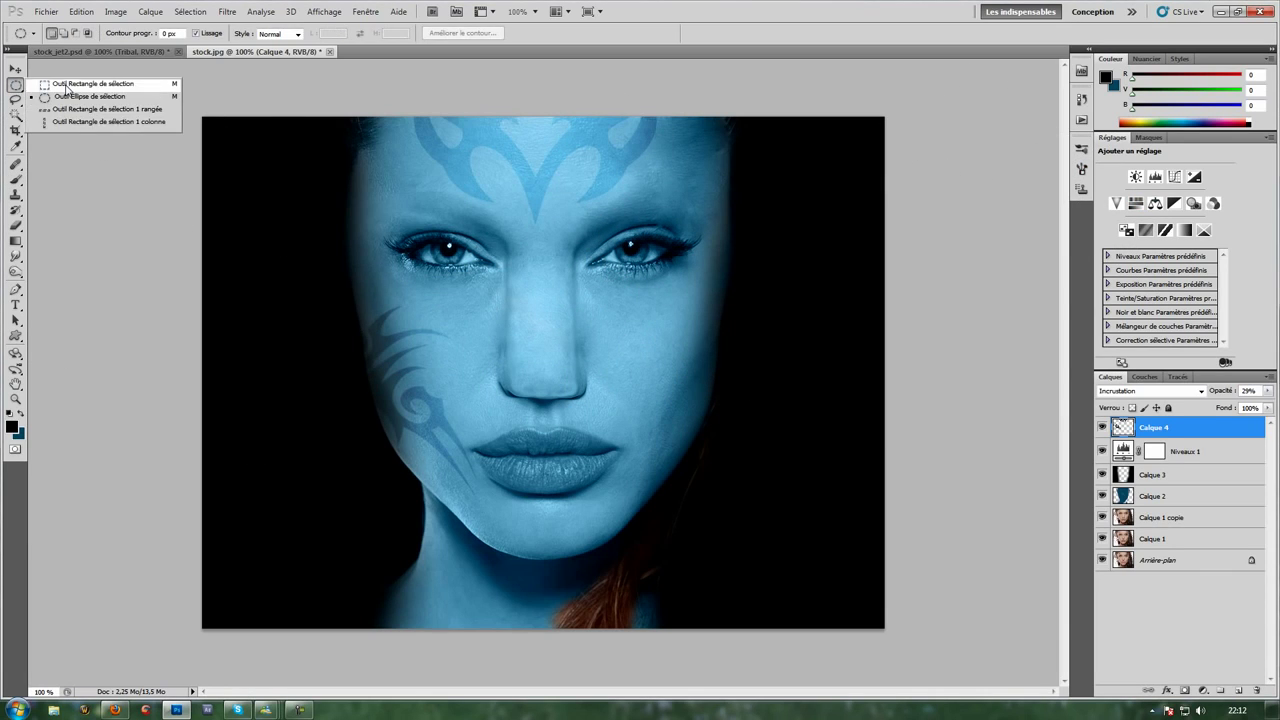
Copy the cheek tattoo onto its own layer and flip it horizontally.
drag(15, 84, 68, 88)
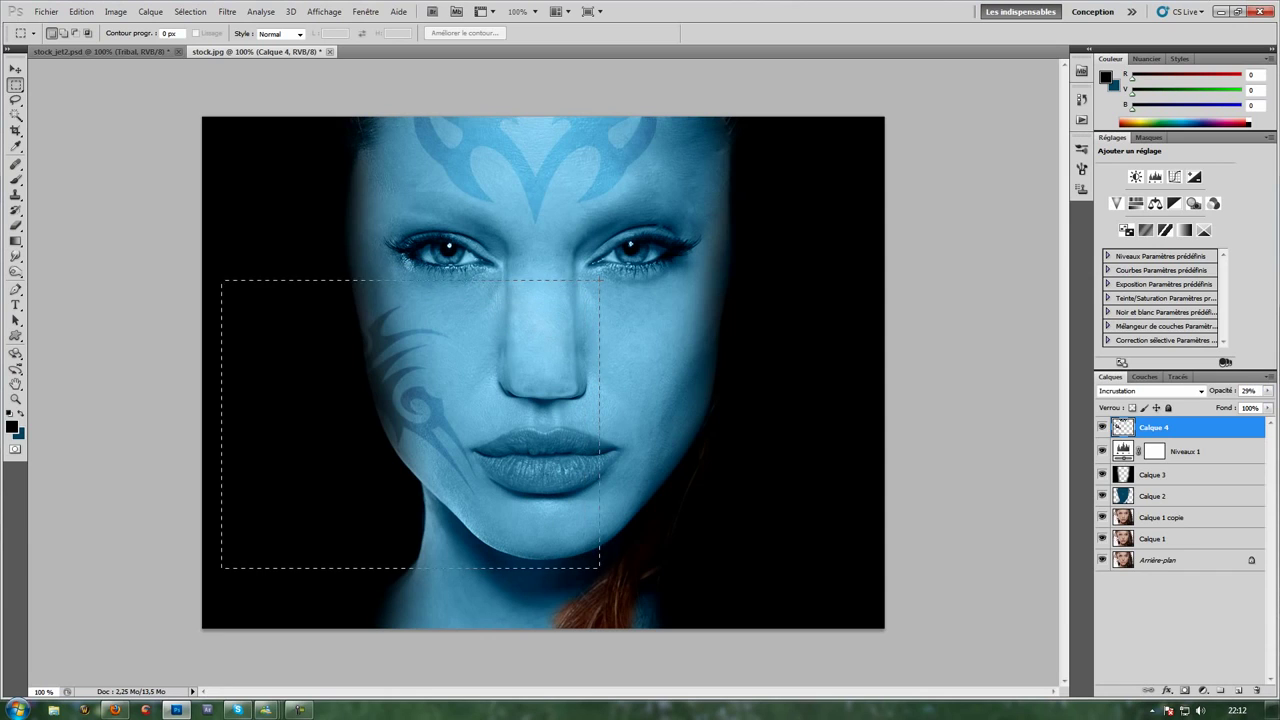
key(ctrl+j)
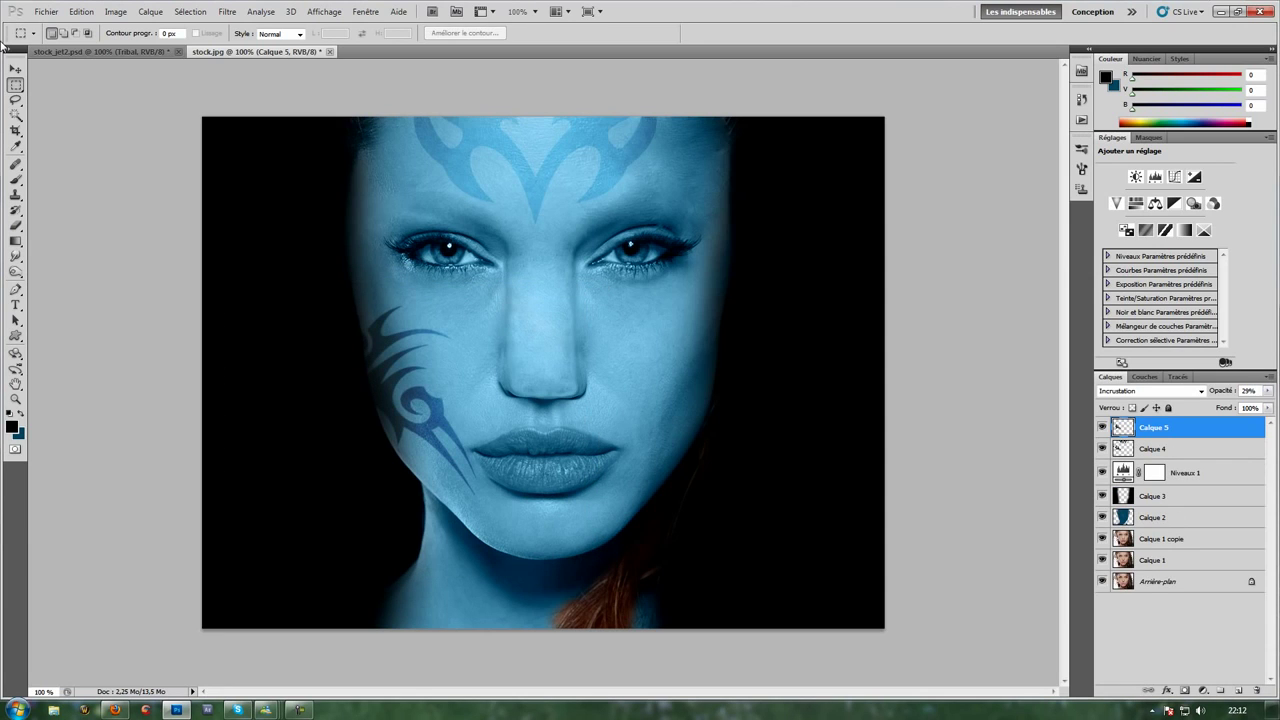
click(81, 11)
mouse_move(105, 271)
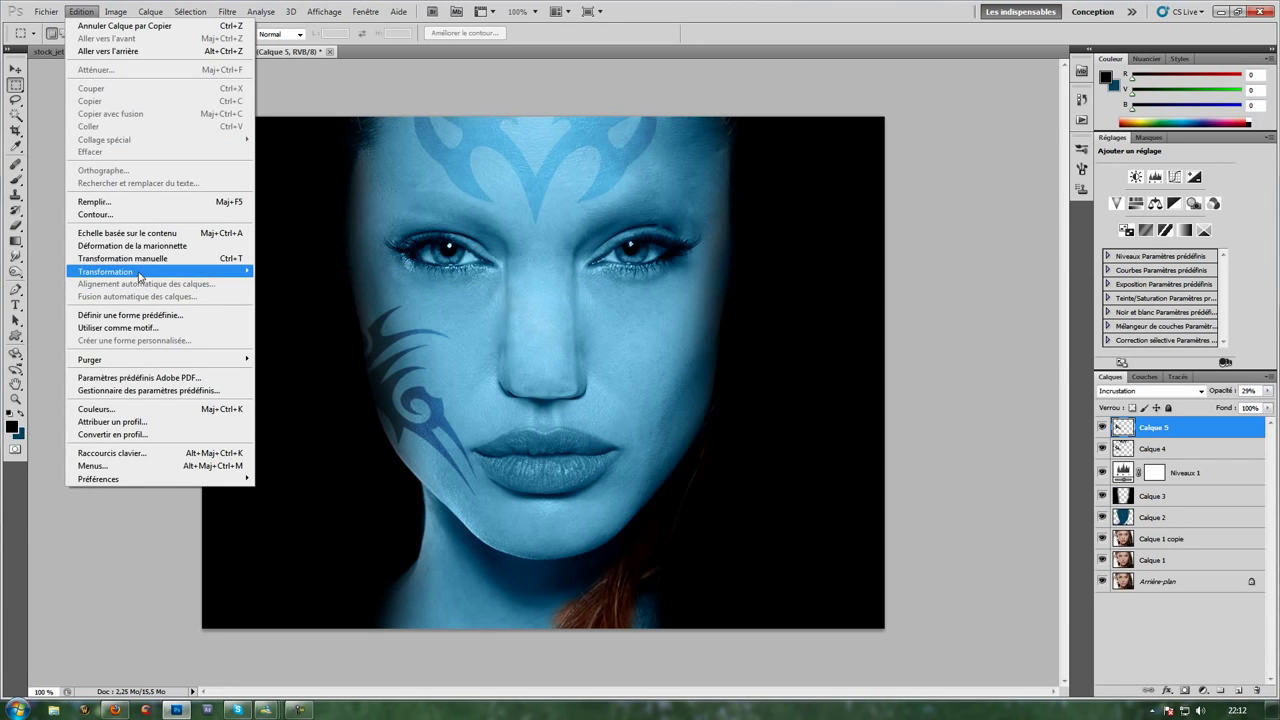
click(310, 415)
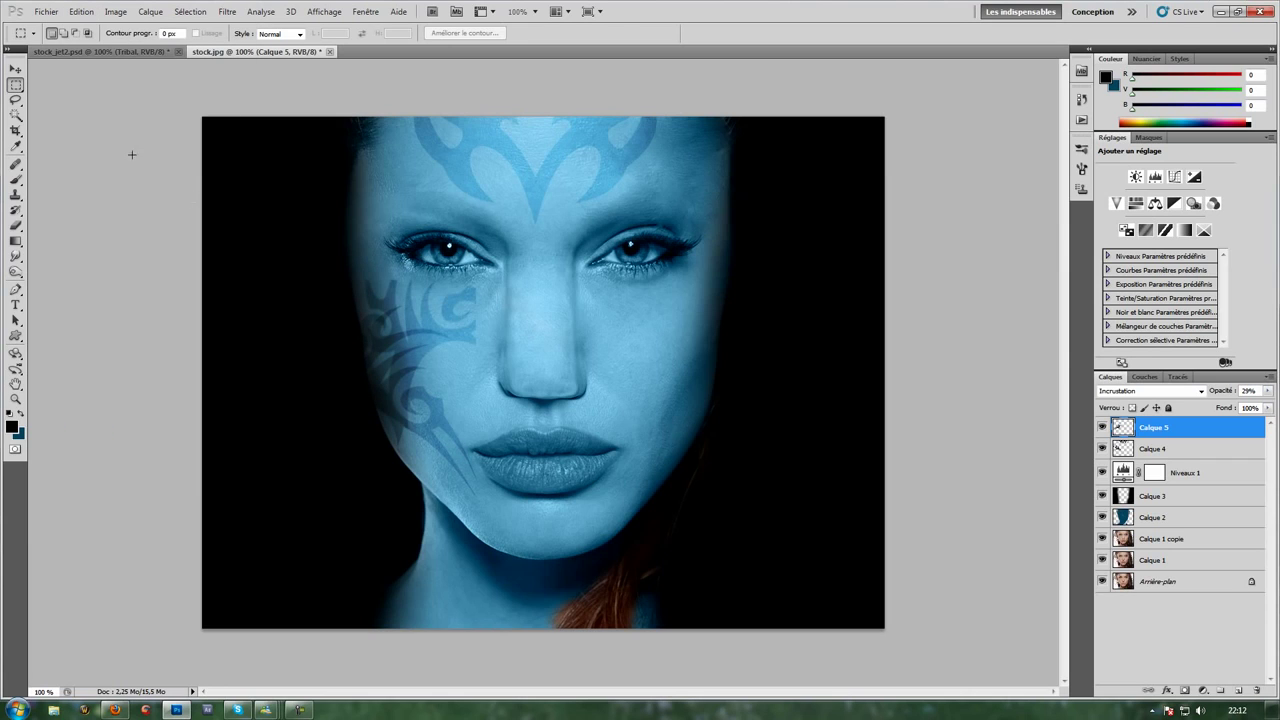
Move the mirrored tattoo onto the right cheek, merge it down, and set 64% opacity.
click(15, 69)
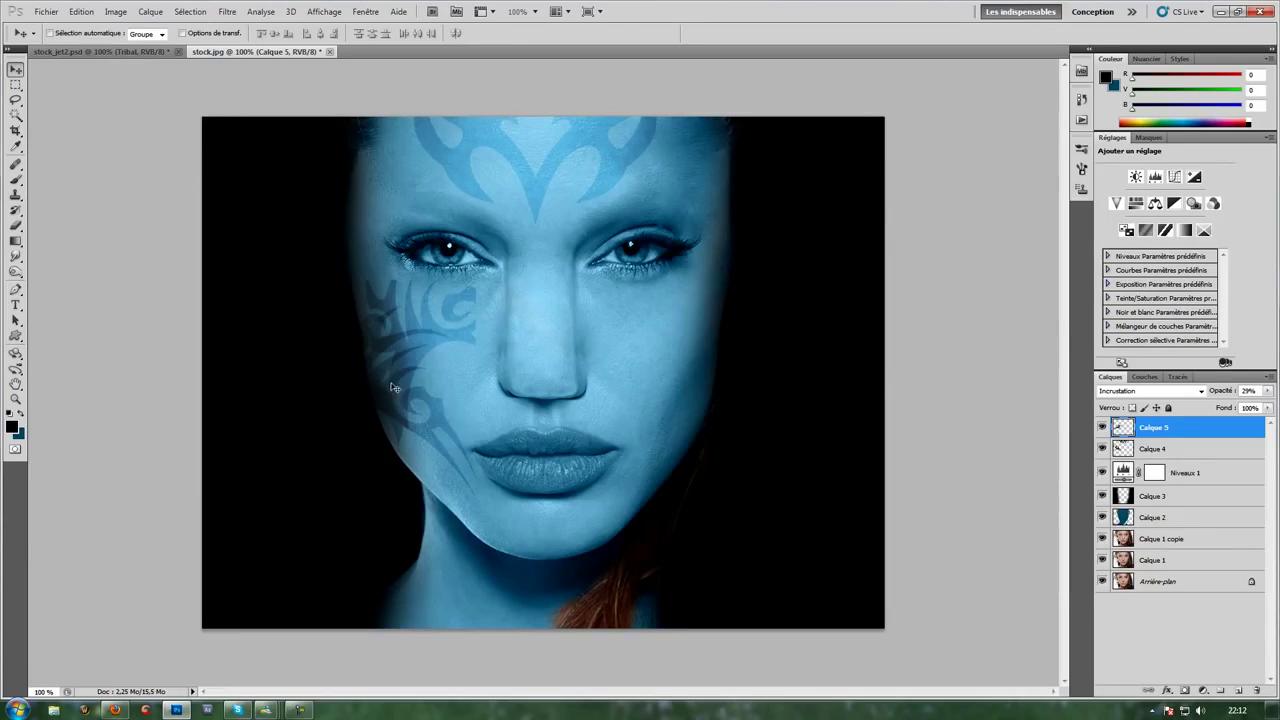
drag(550, 398, 800, 414)
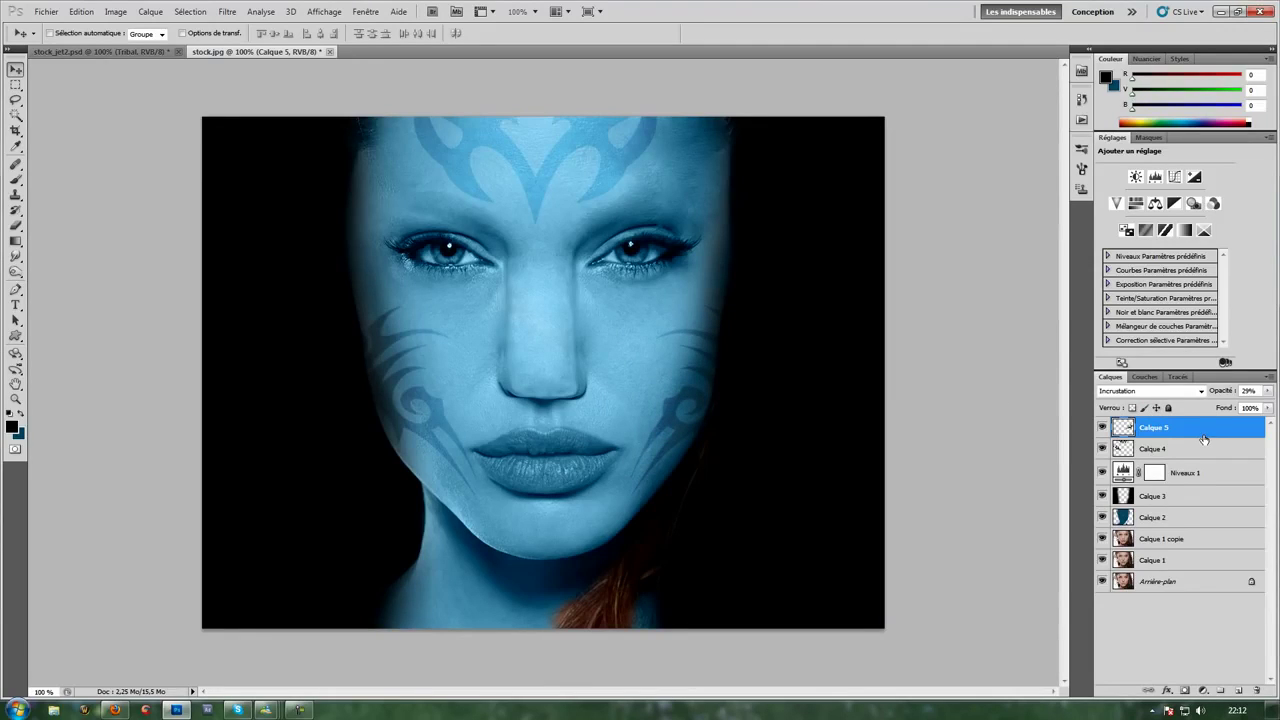
key(ctrl+e)
drag(1231, 395, 1226, 397)
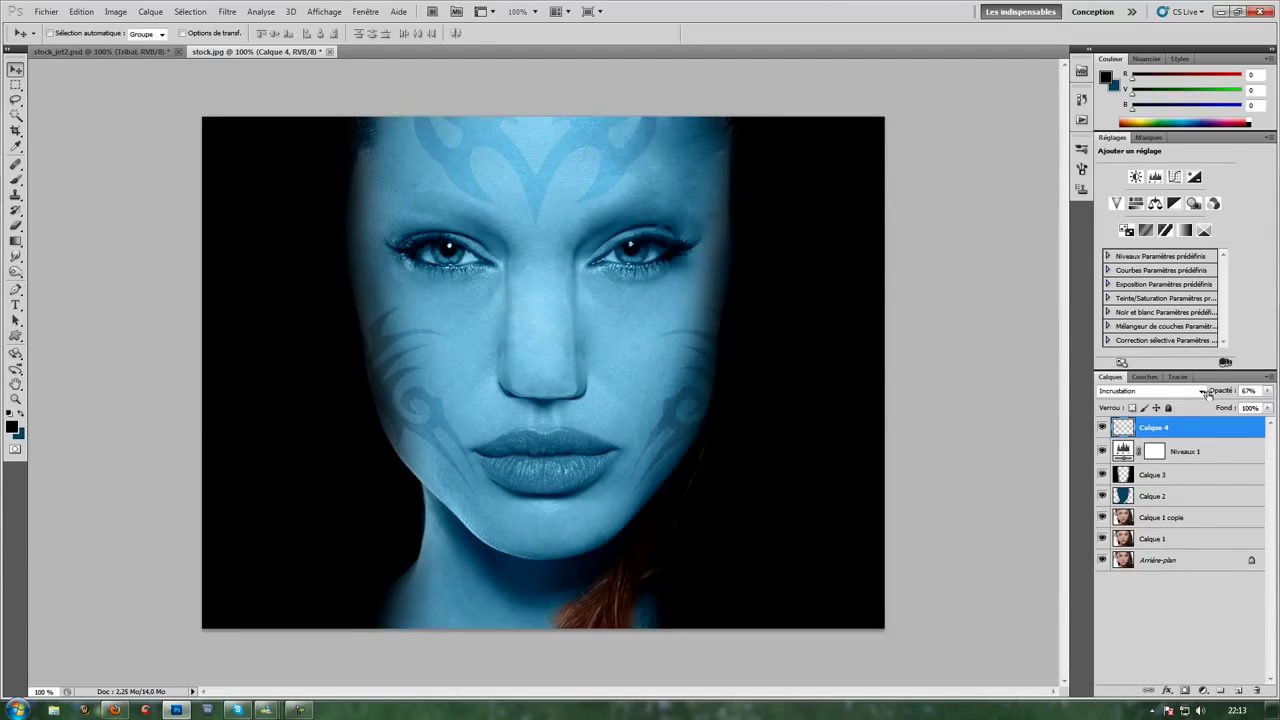
Erase the tattoo edges along both the left and right cheeks.
click(16, 225)
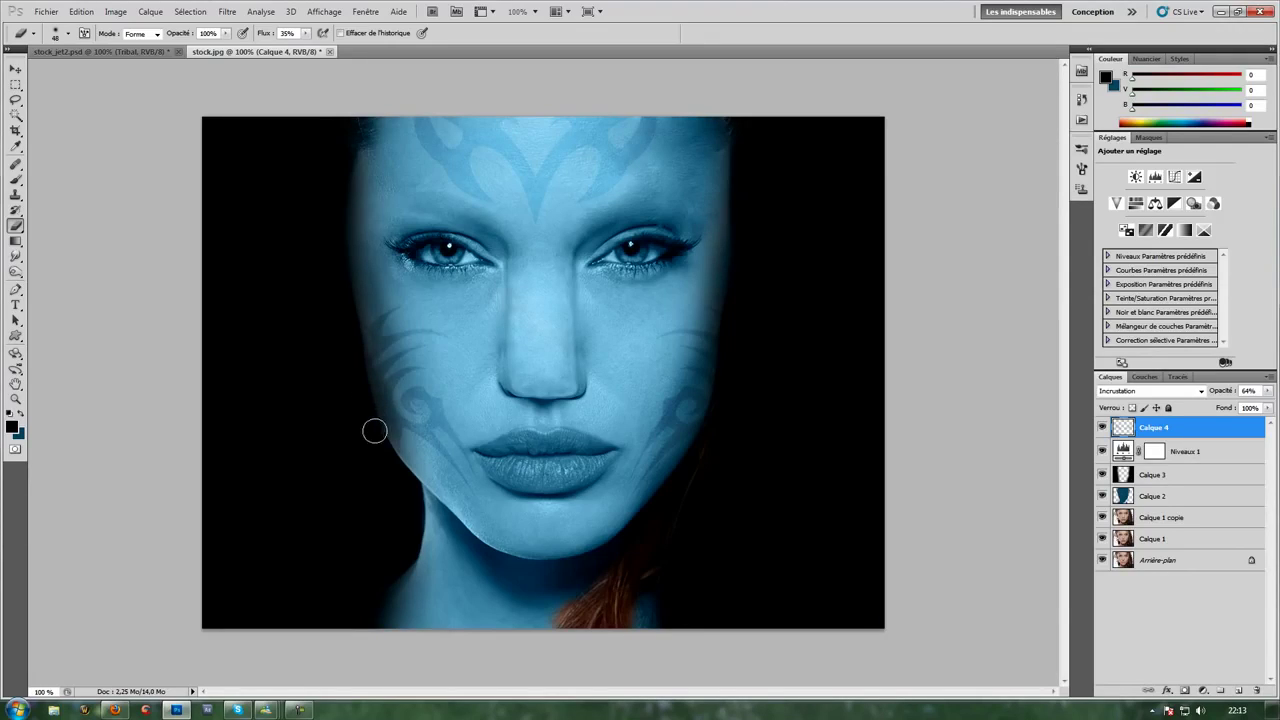
drag(354, 357, 338, 325)
drag(726, 414, 717, 429)
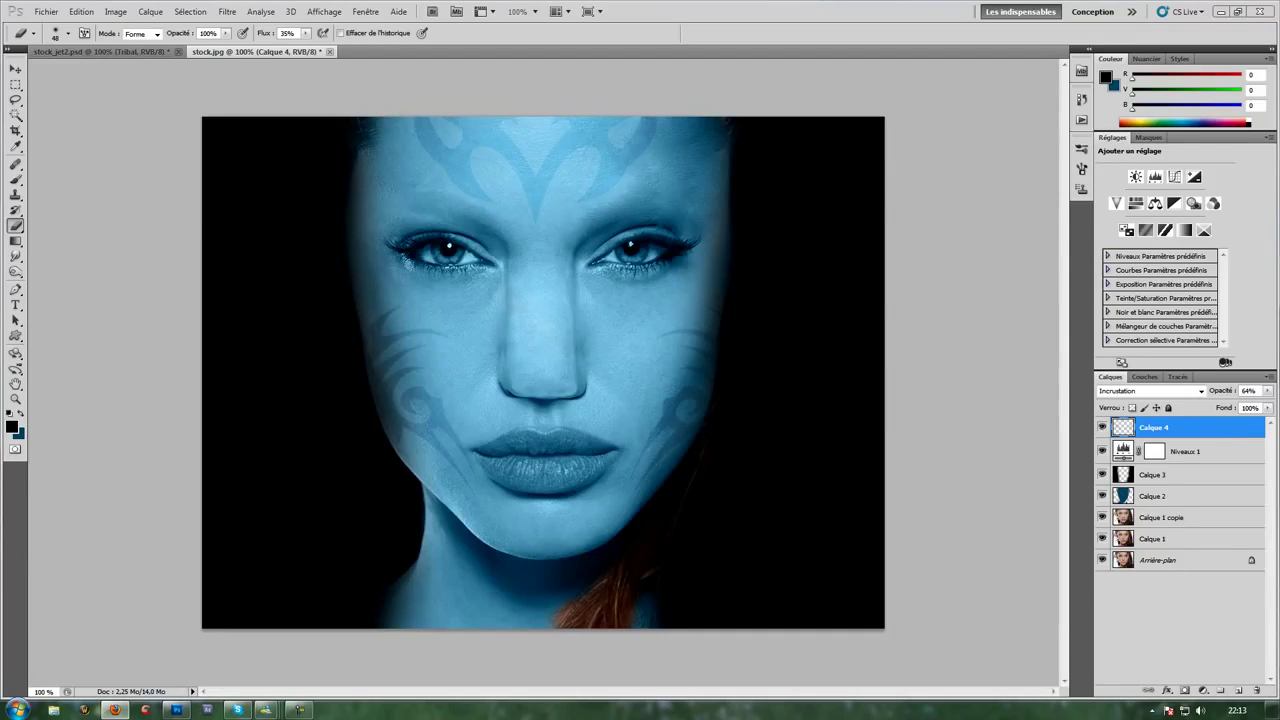
Paste the Avatar poster and lasso around its yellow eye.
key(ctrl+v)
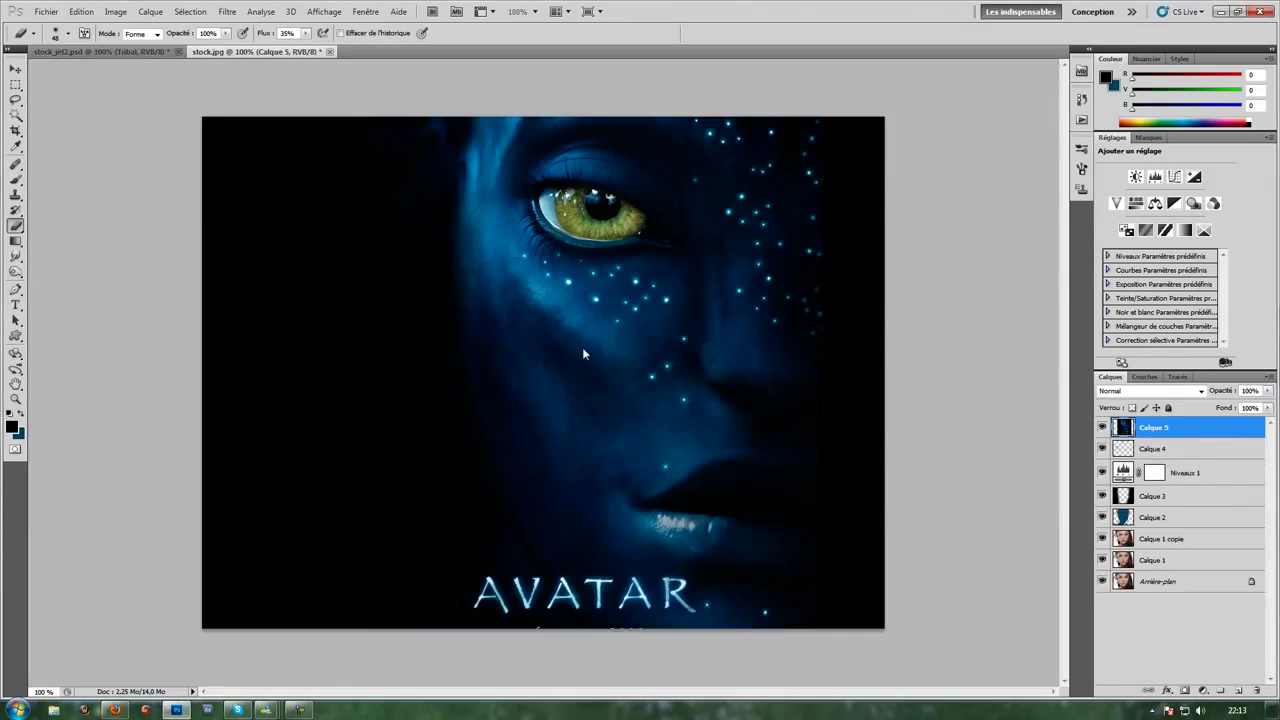
click(15, 101)
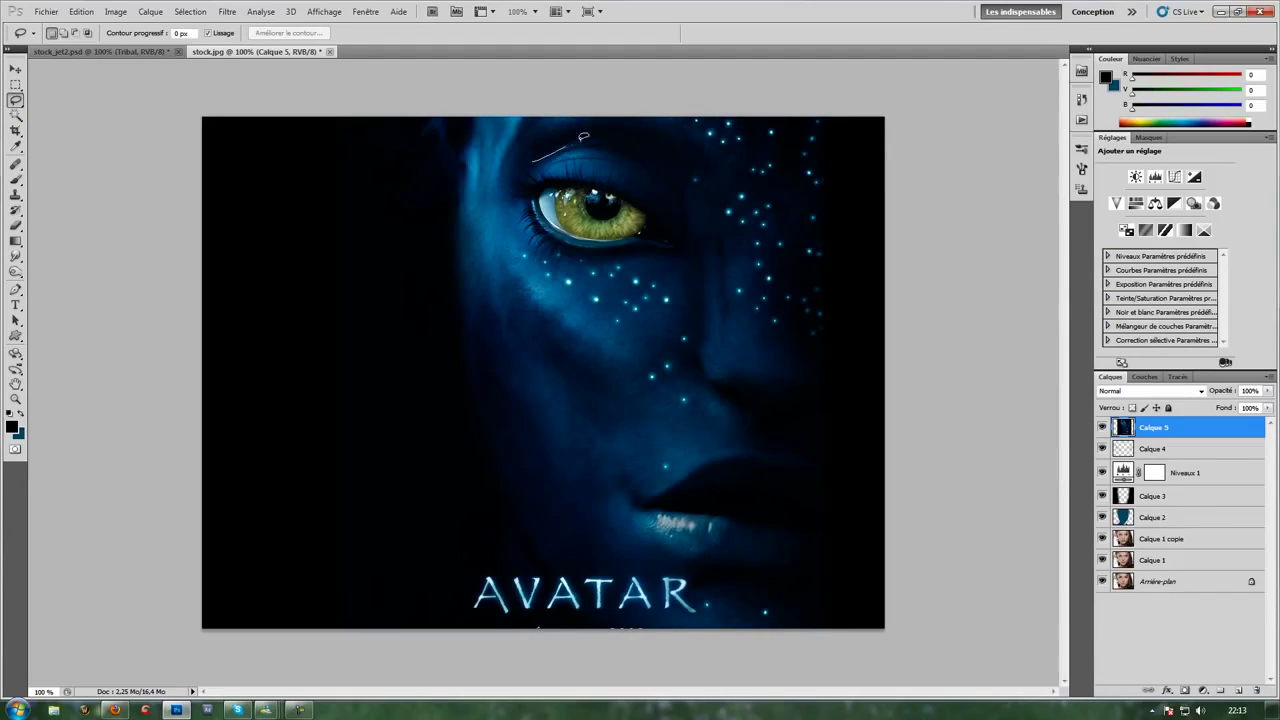
drag(607, 141, 657, 167)
drag(668, 252, 547, 242)
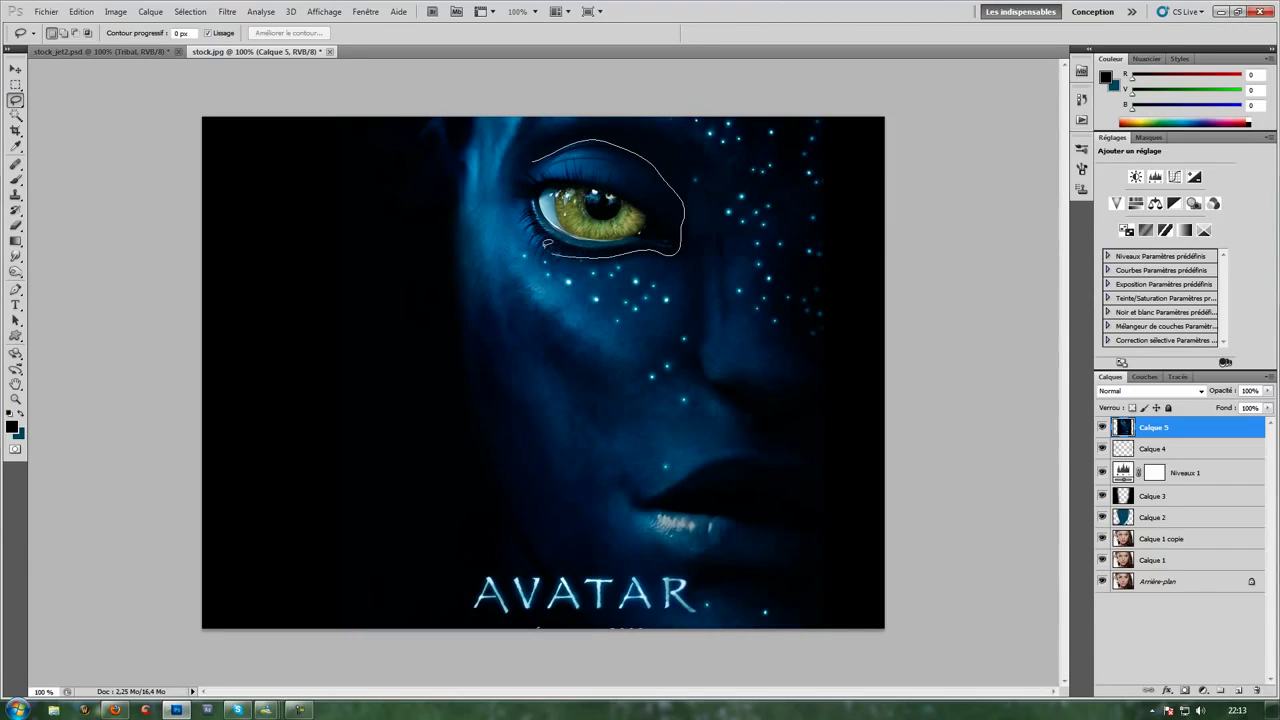
drag(544, 145, 541, 144)
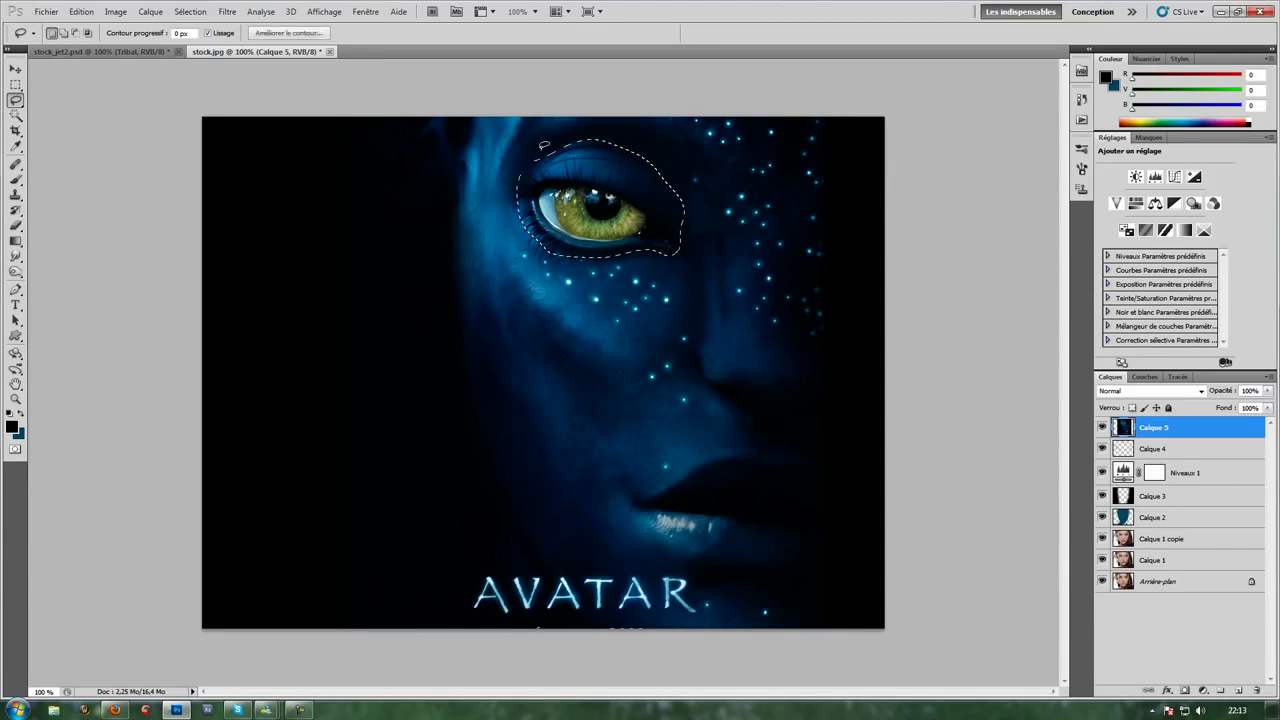
Copy the eye onto its own layer, Calque 6, and delete the poster layer.
key(ctrl+j)
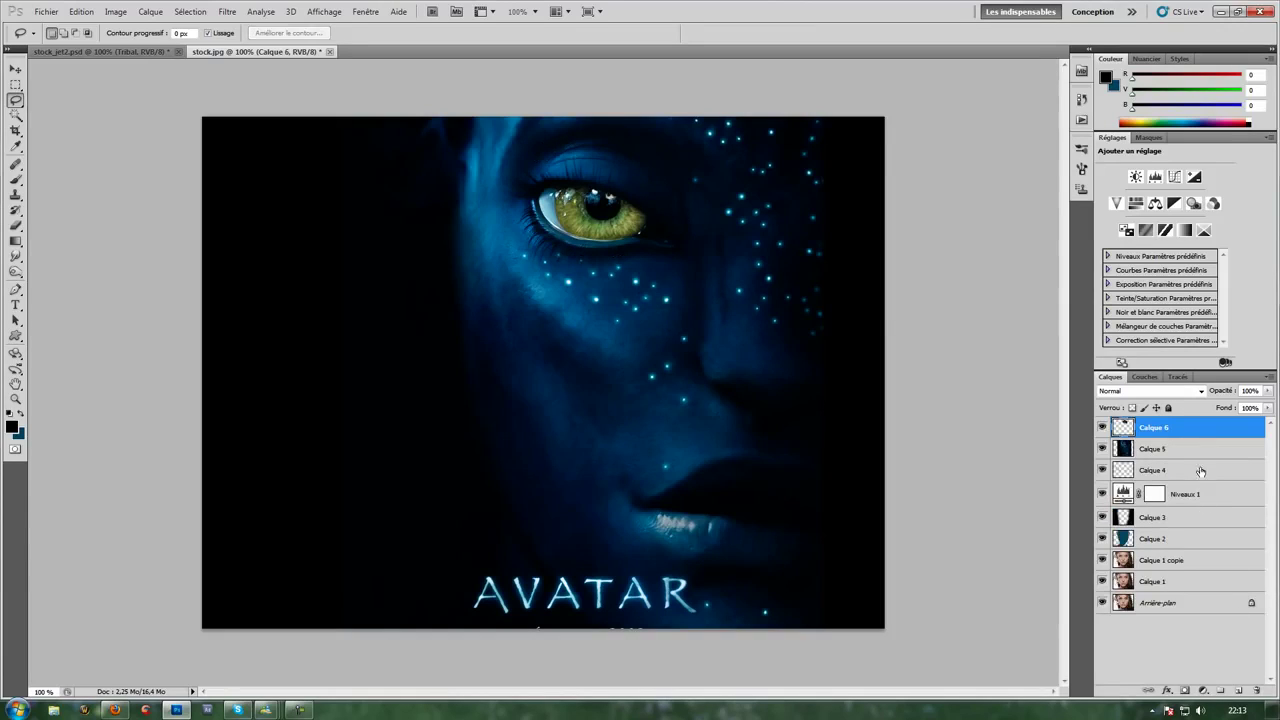
click(1205, 457)
key(Delete)
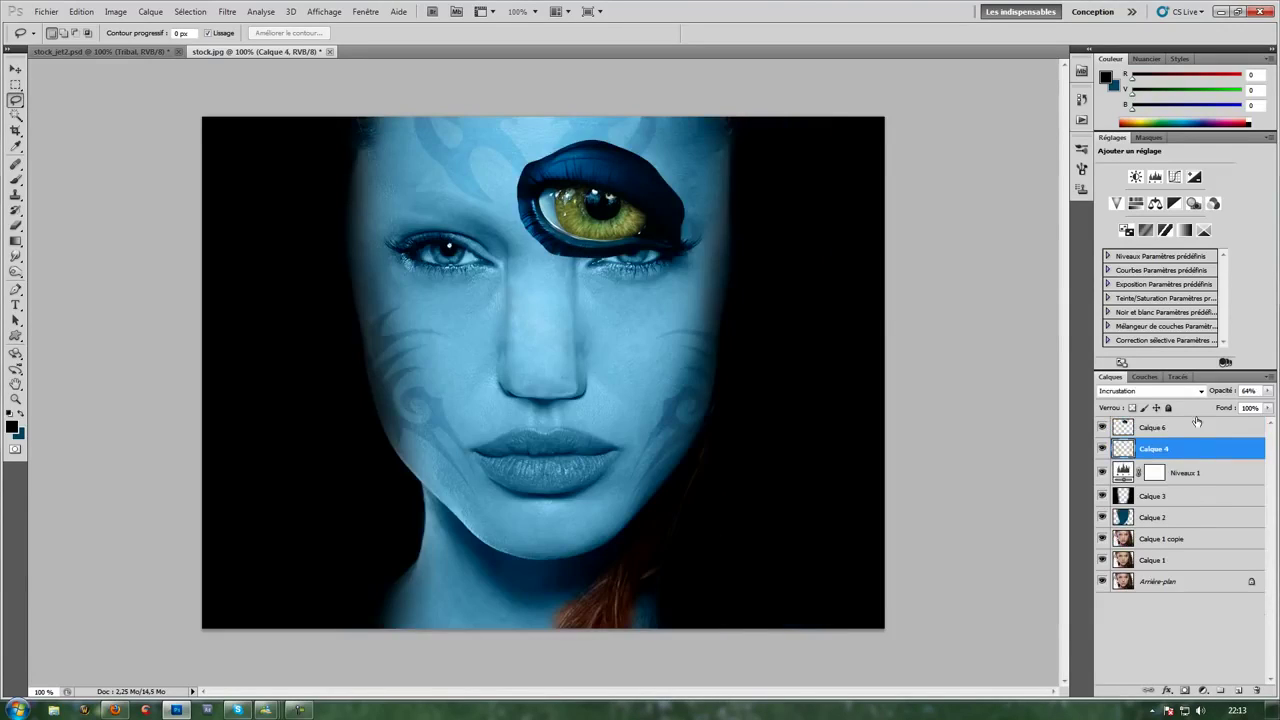
Fit the yellow eye over the left eye, rotated about -9° and scaled to 77%.
click(1185, 428)
key(ctrl+t)
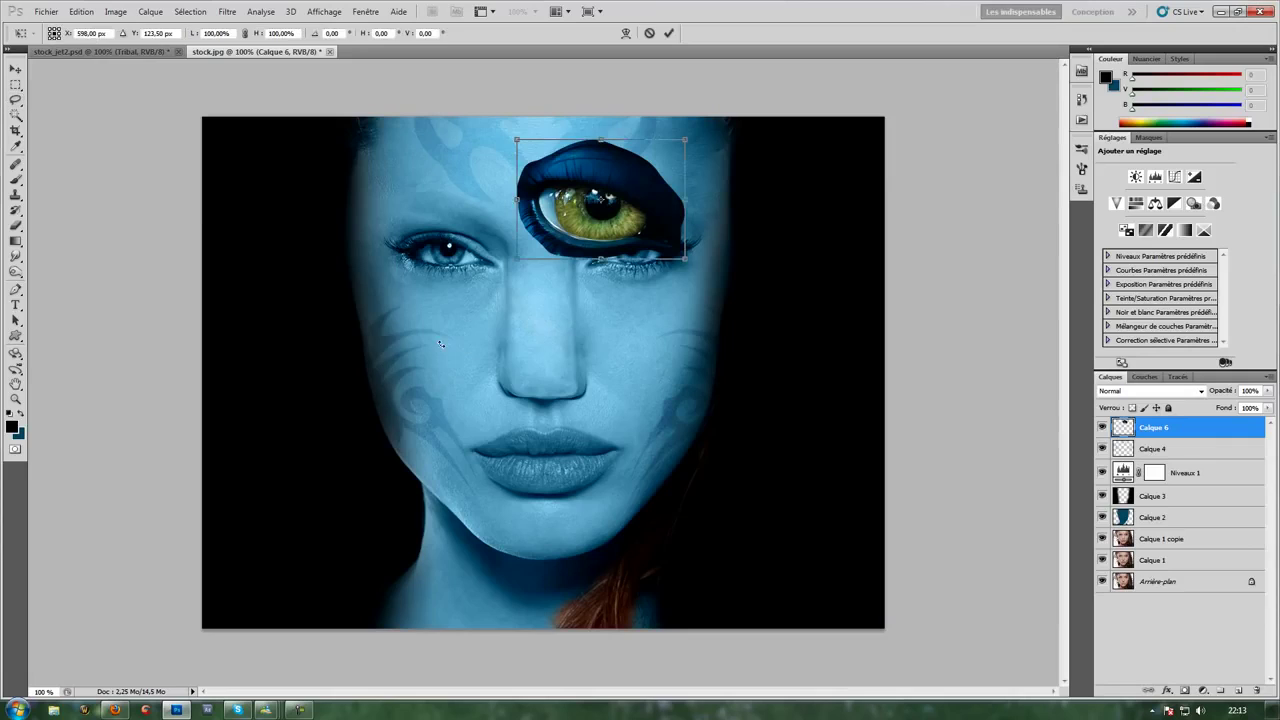
drag(612, 200, 461, 250)
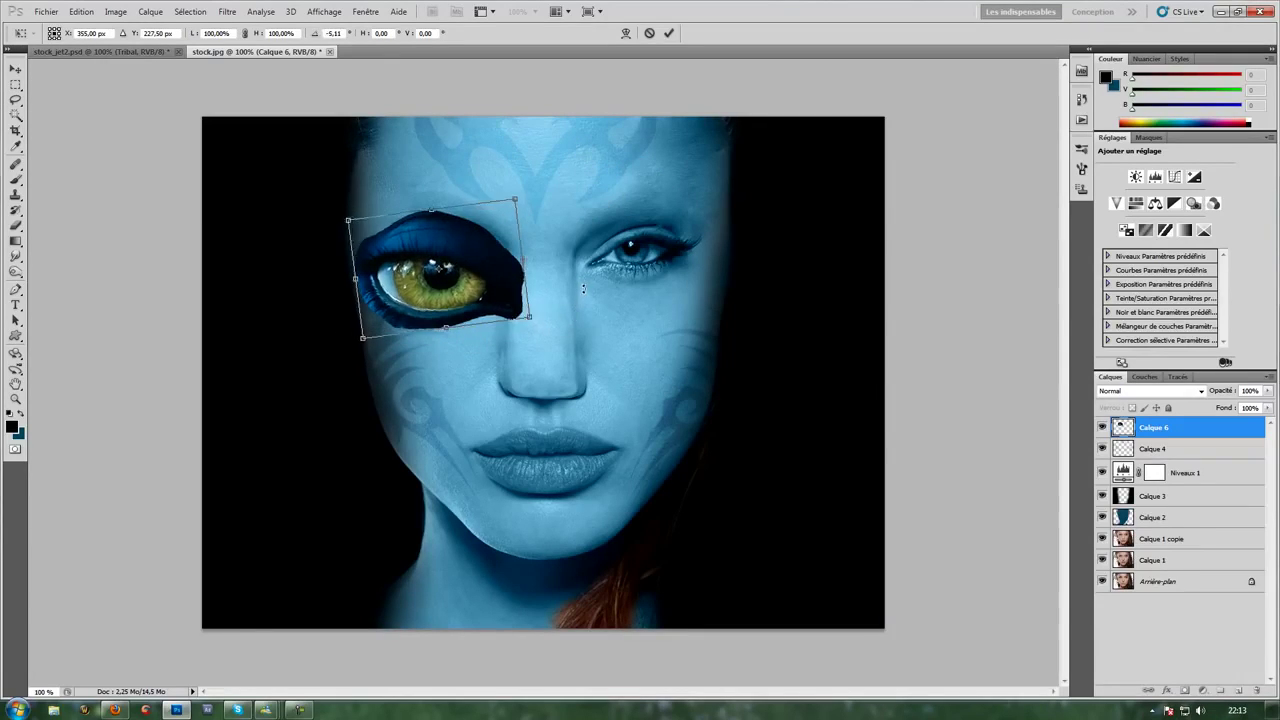
drag(576, 326, 585, 297)
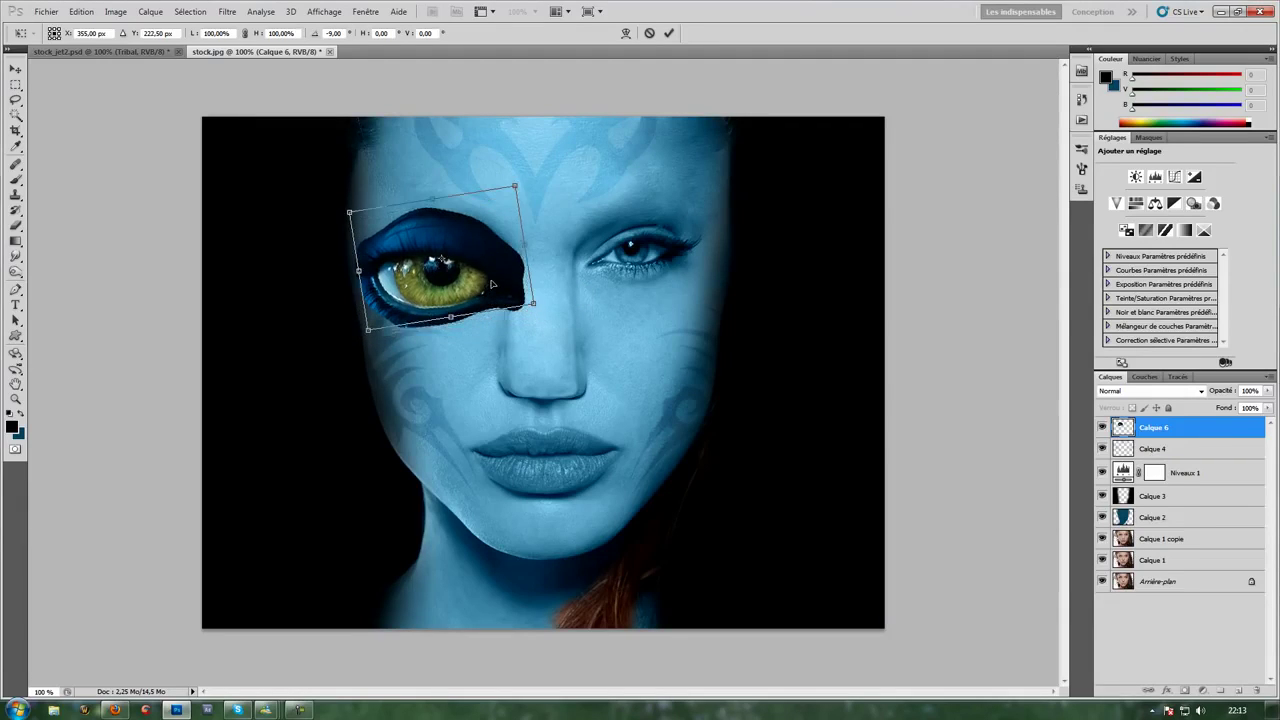
drag(504, 274, 508, 259)
mouse_move(514, 184)
mouse_down()
mouse_move(502, 220)
mouse_move(496, 191)
mouse_up()
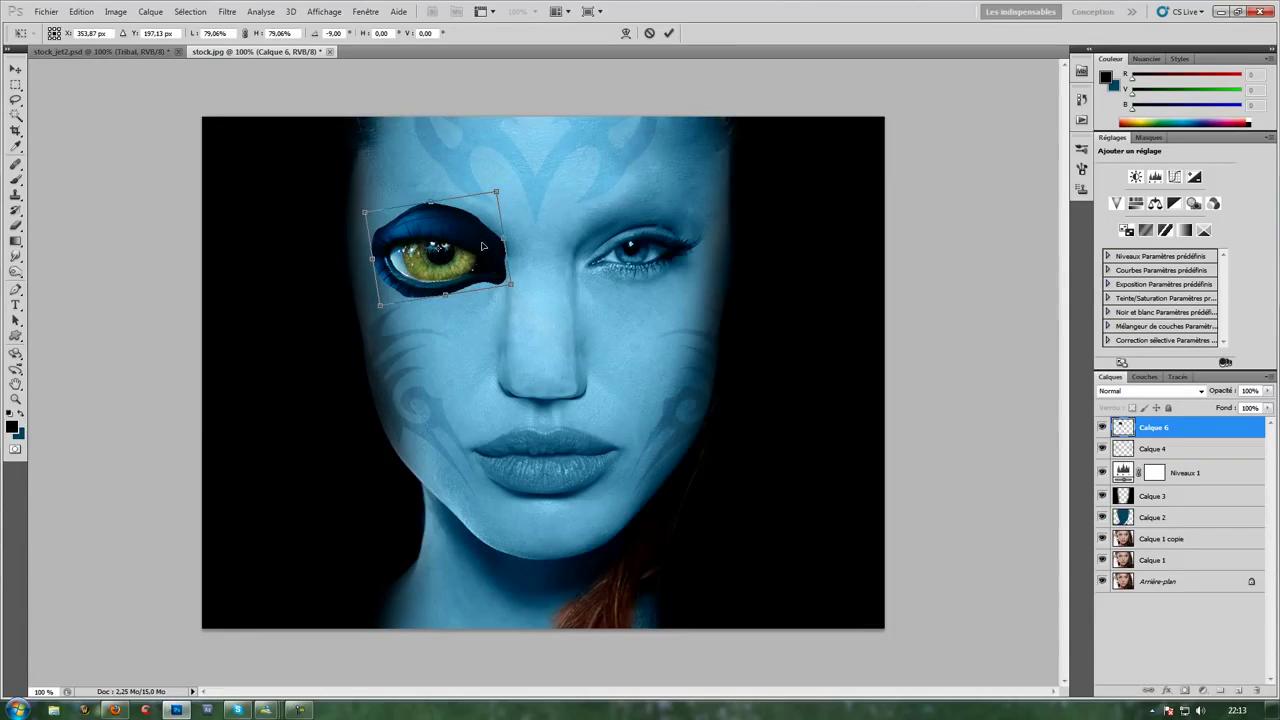
drag(482, 246, 482, 242)
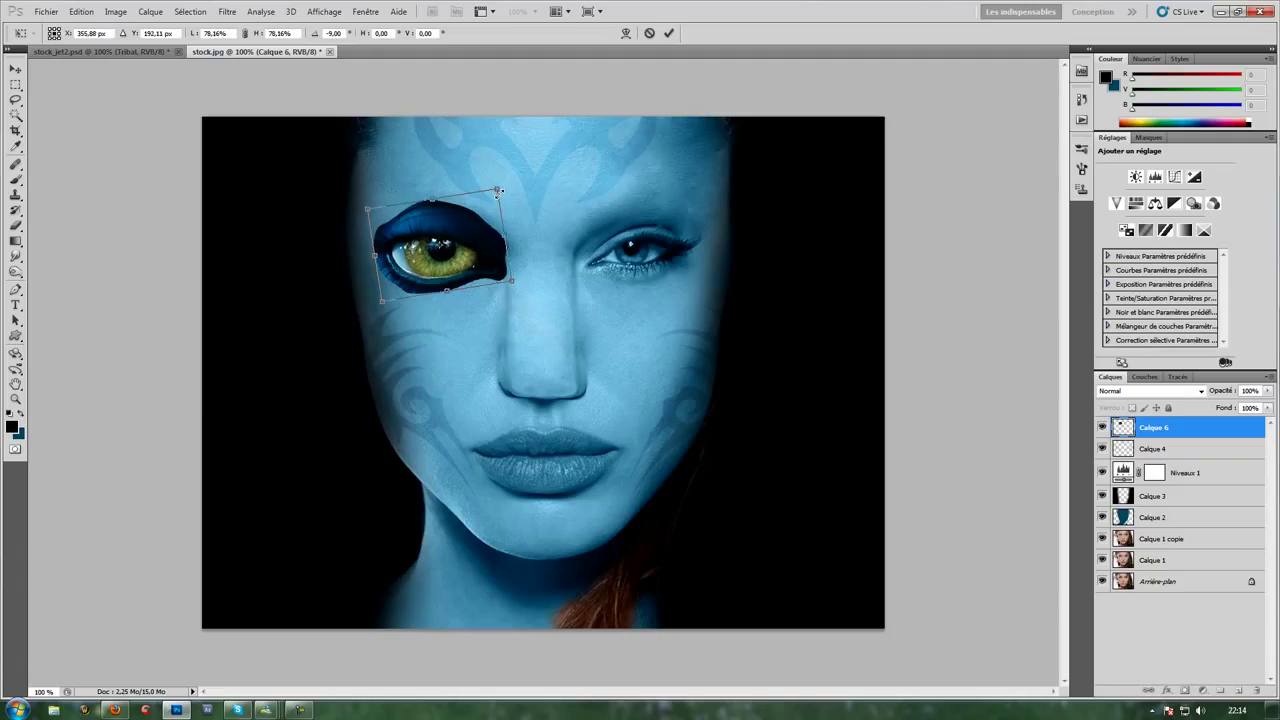
drag(499, 187, 492, 225)
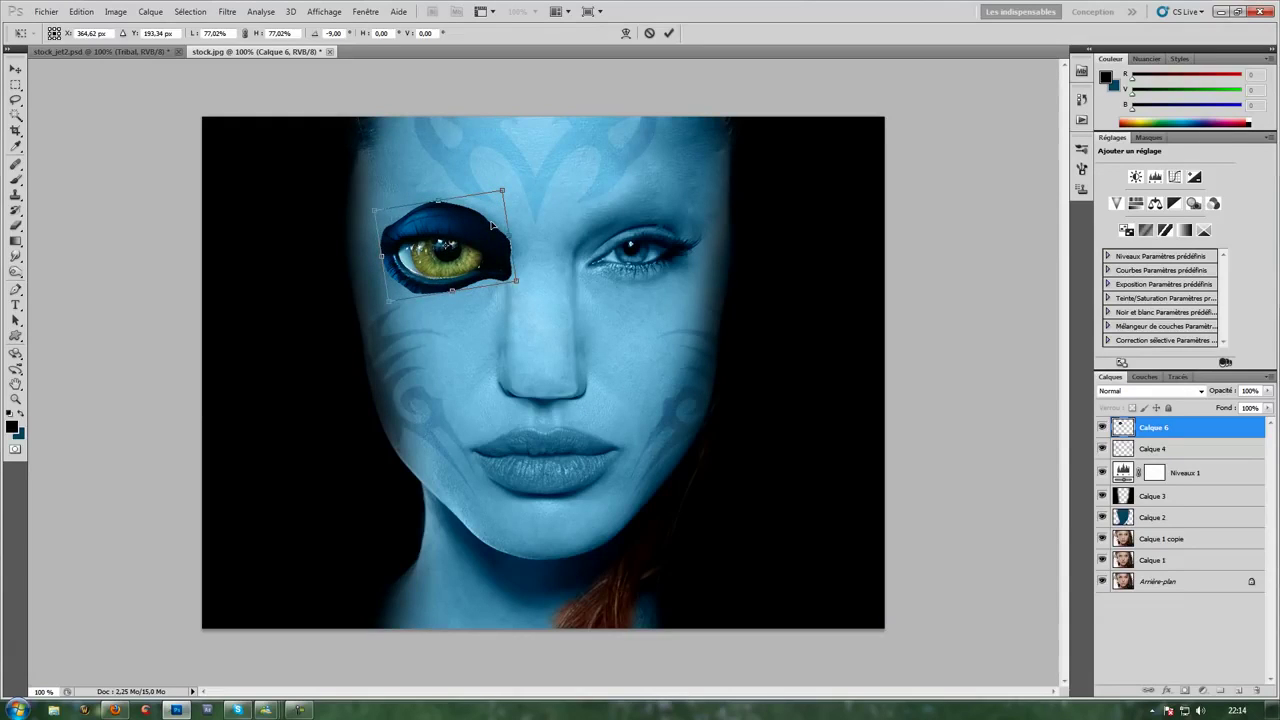
key(Return)
Set up the Eraser with a 71 px brush size.
key(l)
click(15, 226)
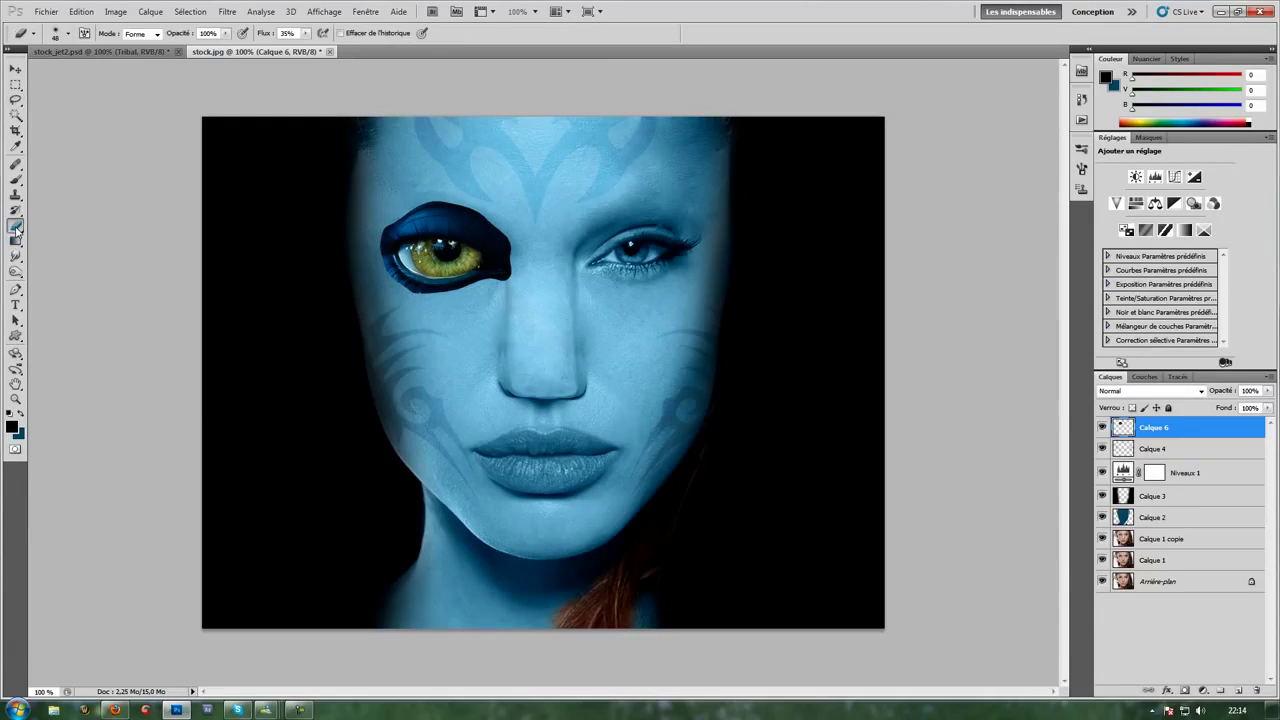
right_click(447, 189)
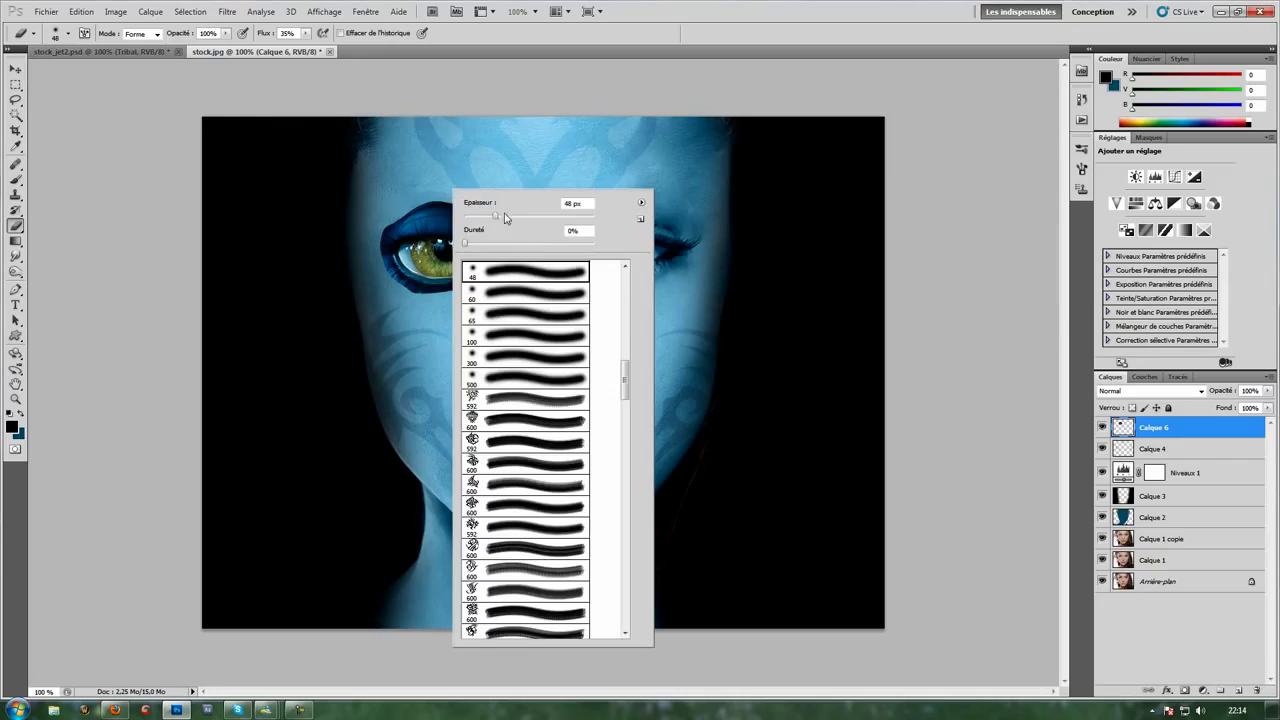
drag(507, 219, 512, 219)
key(Return)
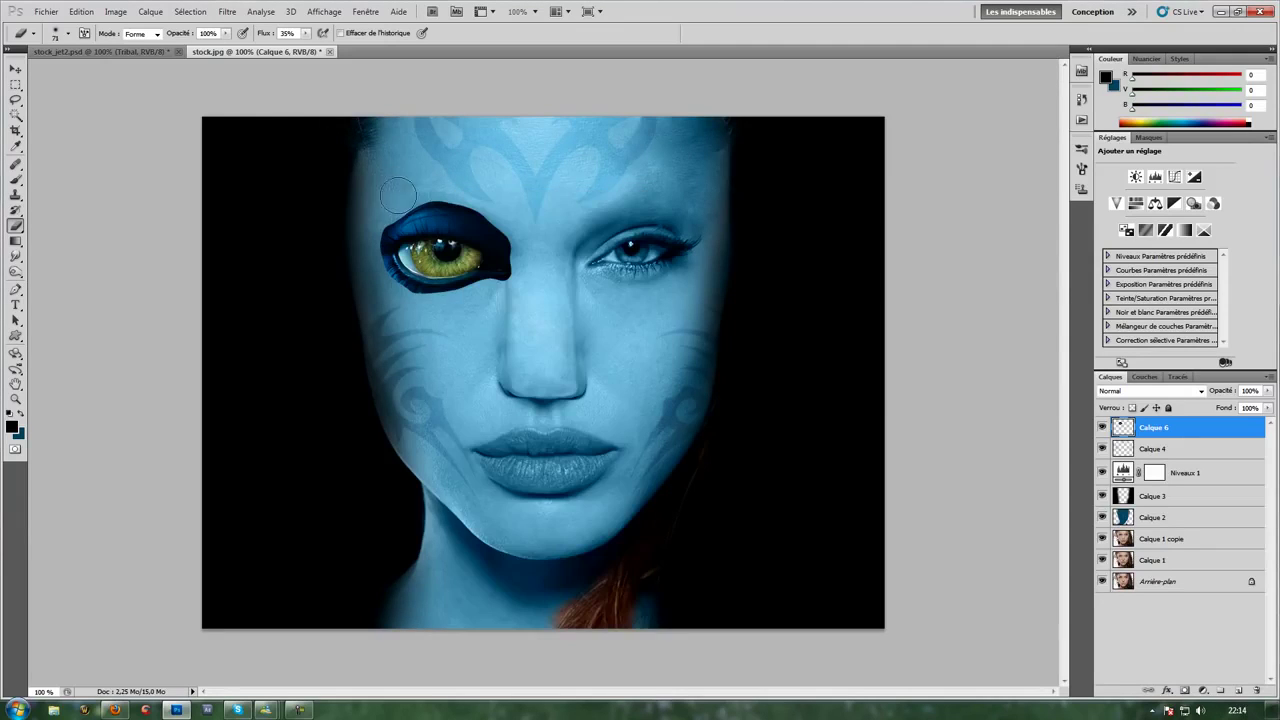
Erase the dark shadow above the yellow eye and at its inner corner.
drag(387, 199, 489, 218)
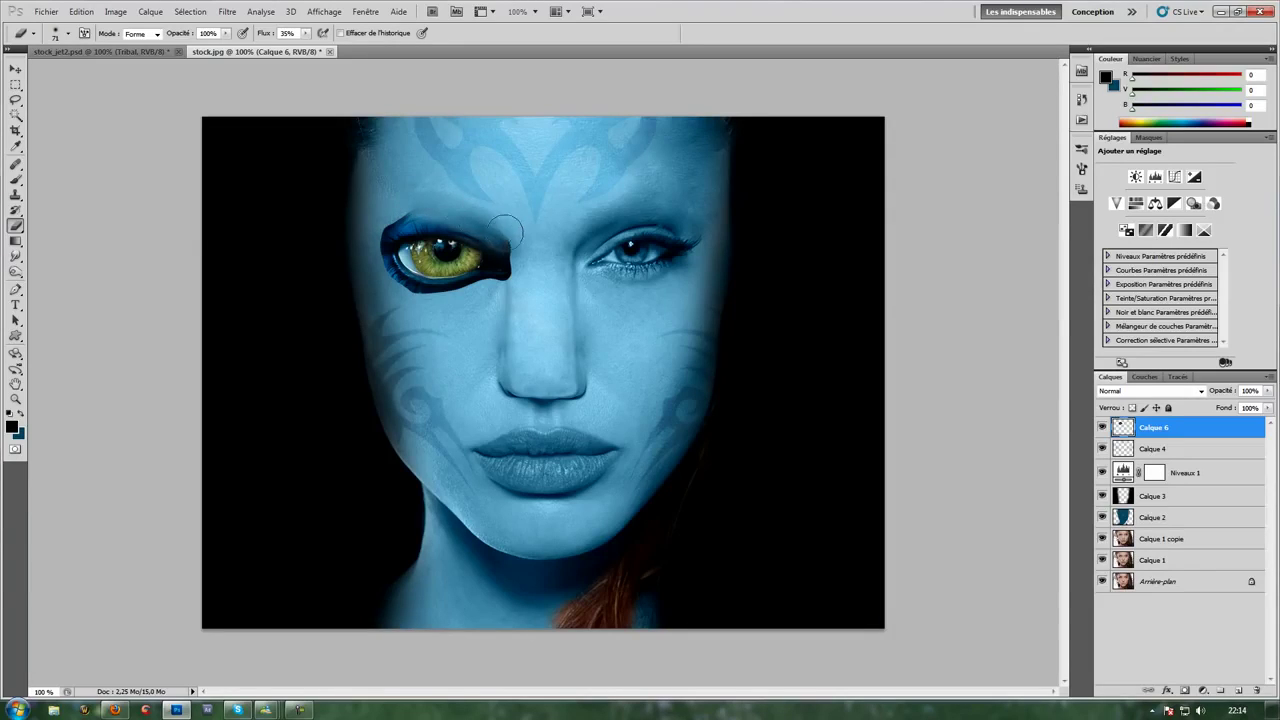
mouse_move(398, 190)
mouse_down()
mouse_move(390, 222)
mouse_move(470, 205)
mouse_up()
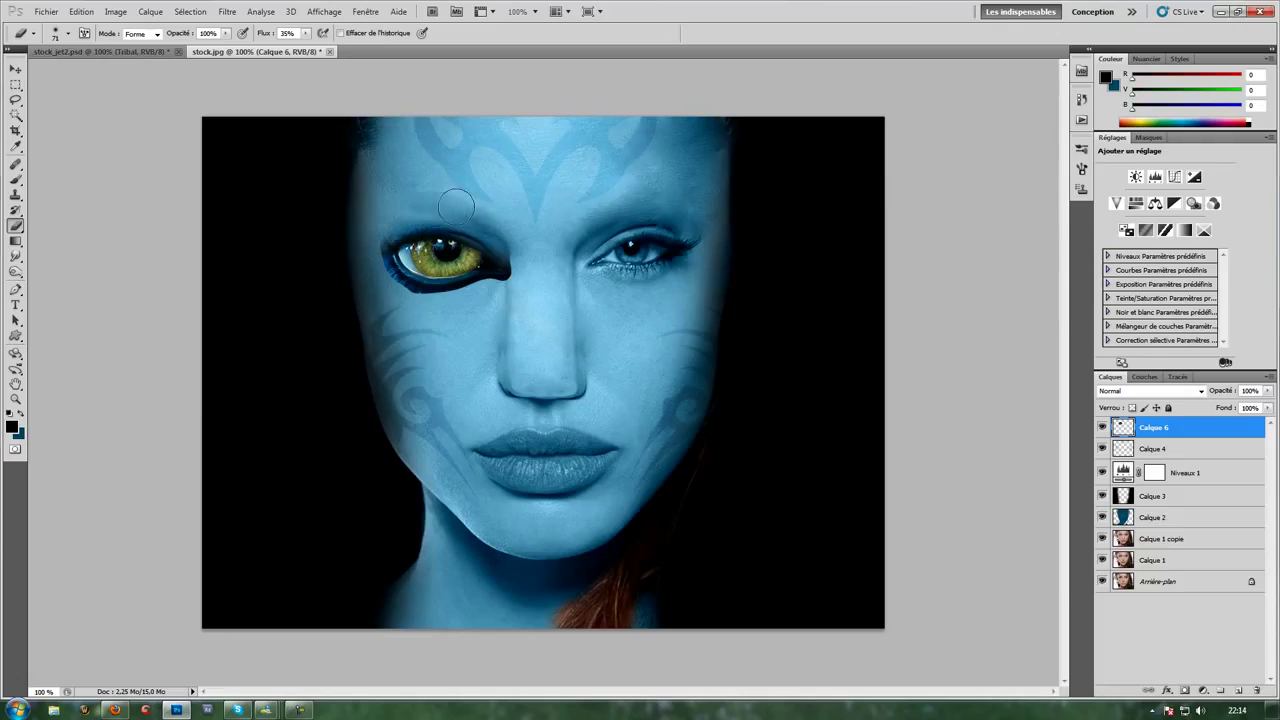
key(ctrl+z)
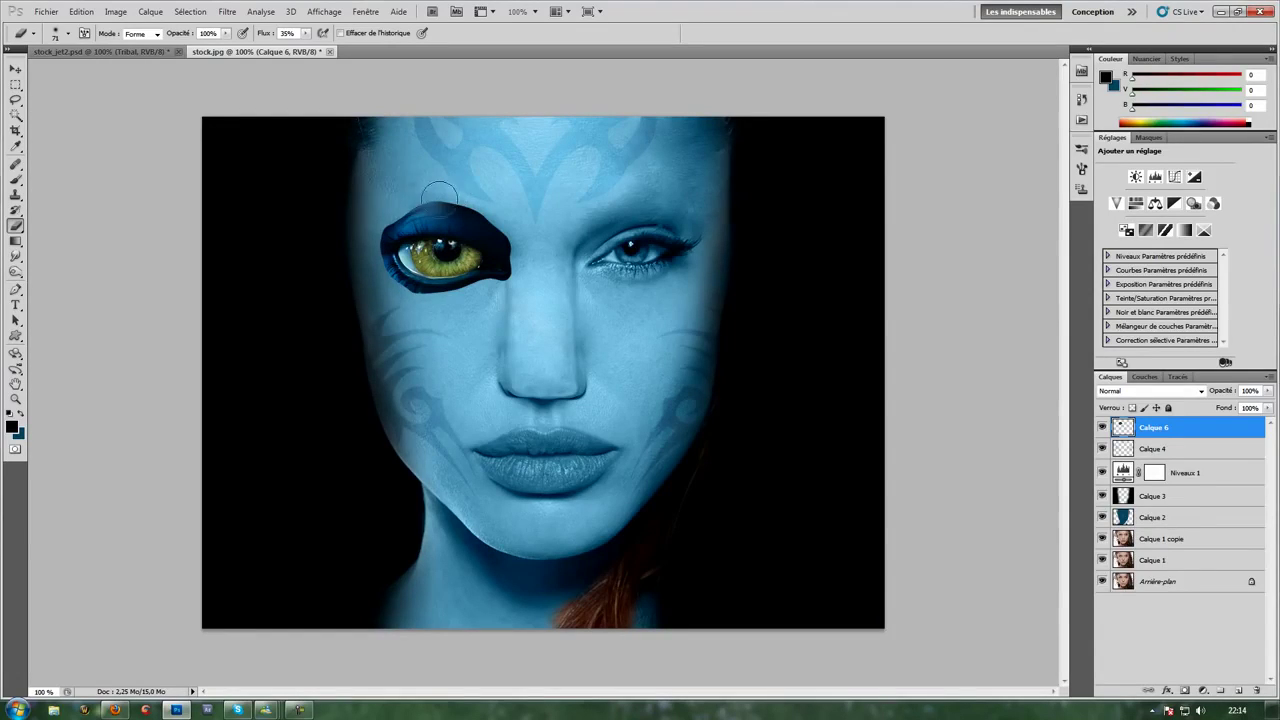
mouse_move(425, 205)
mouse_down()
mouse_move(474, 200)
mouse_move(516, 240)
mouse_move(388, 214)
mouse_move(383, 238)
mouse_up()
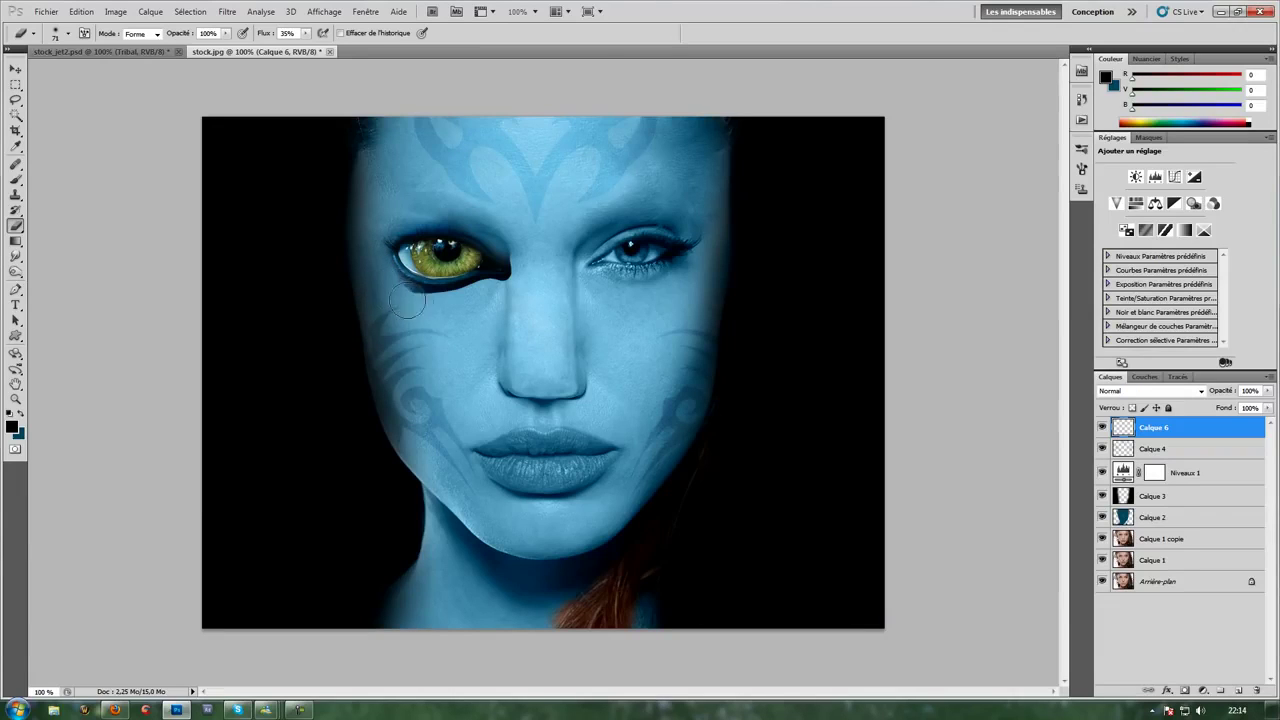
mouse_move(447, 307)
mouse_down()
mouse_move(521, 275)
mouse_move(507, 296)
mouse_move(471, 277)
mouse_move(457, 294)
mouse_move(468, 301)
mouse_up()
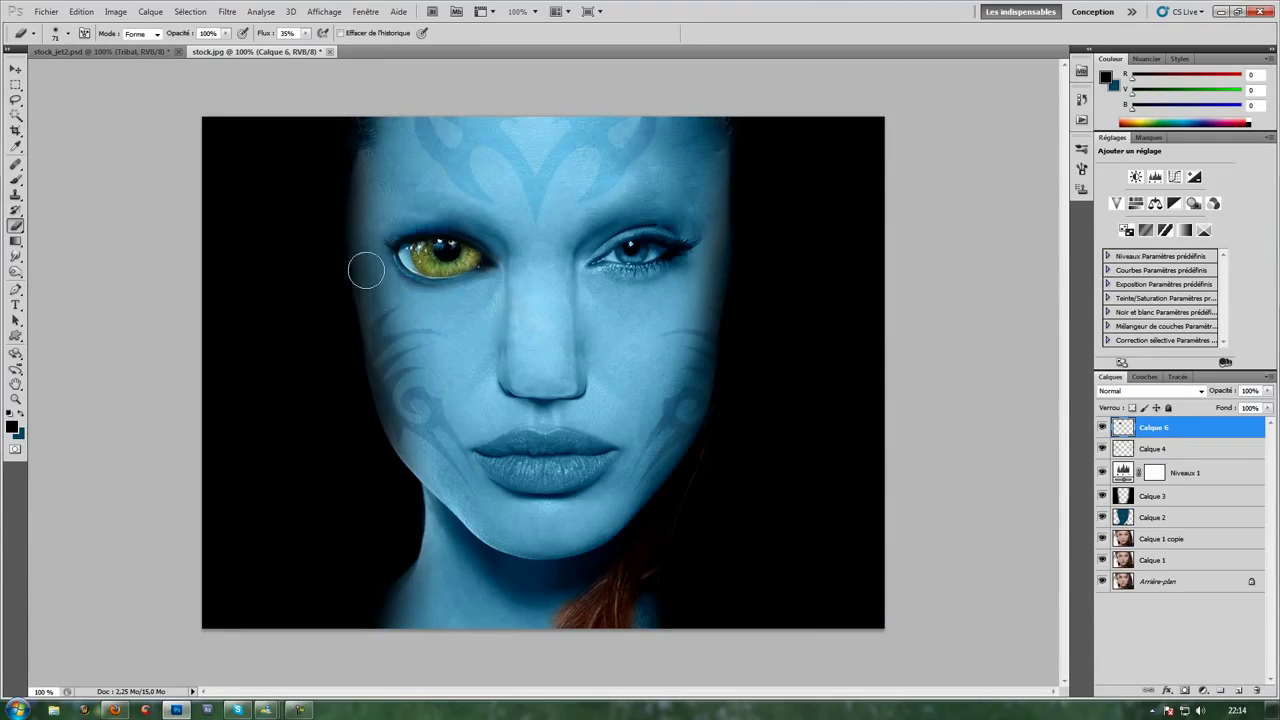
Duplicate the yellow eye, flip it horizontally, and place it over the right eye.
click(15, 69)
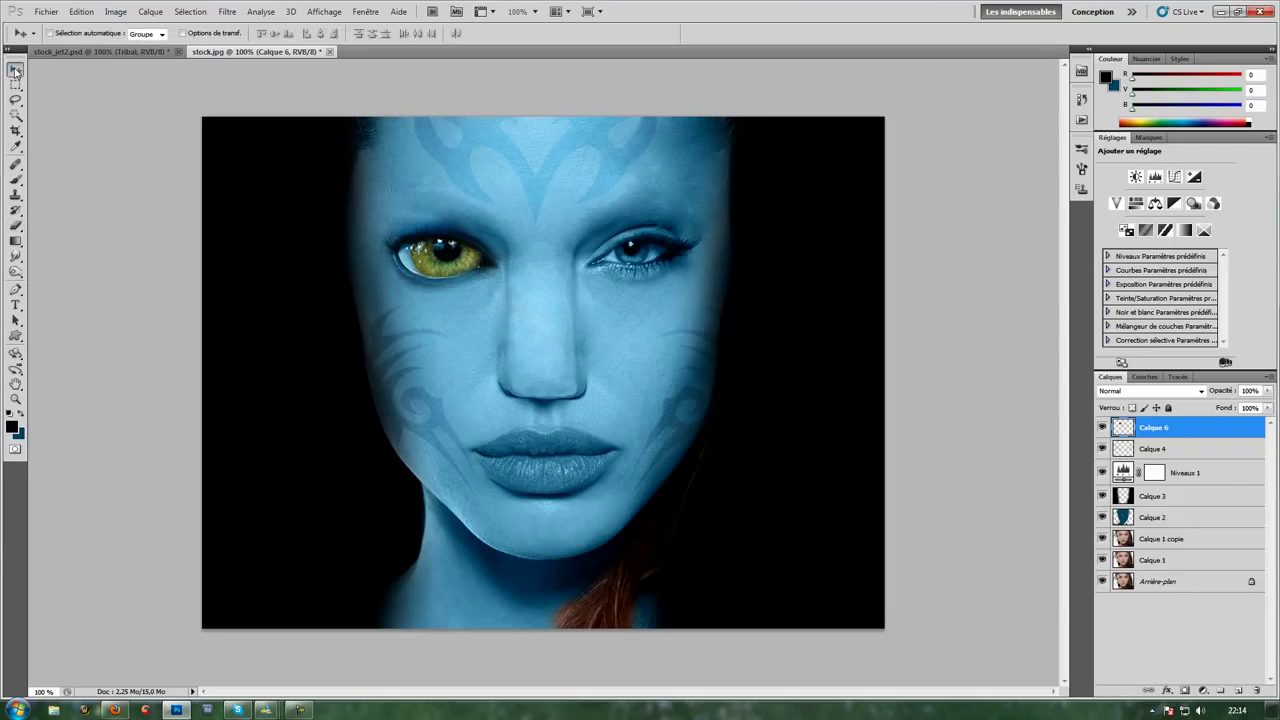
drag(340, 279, 342, 278)
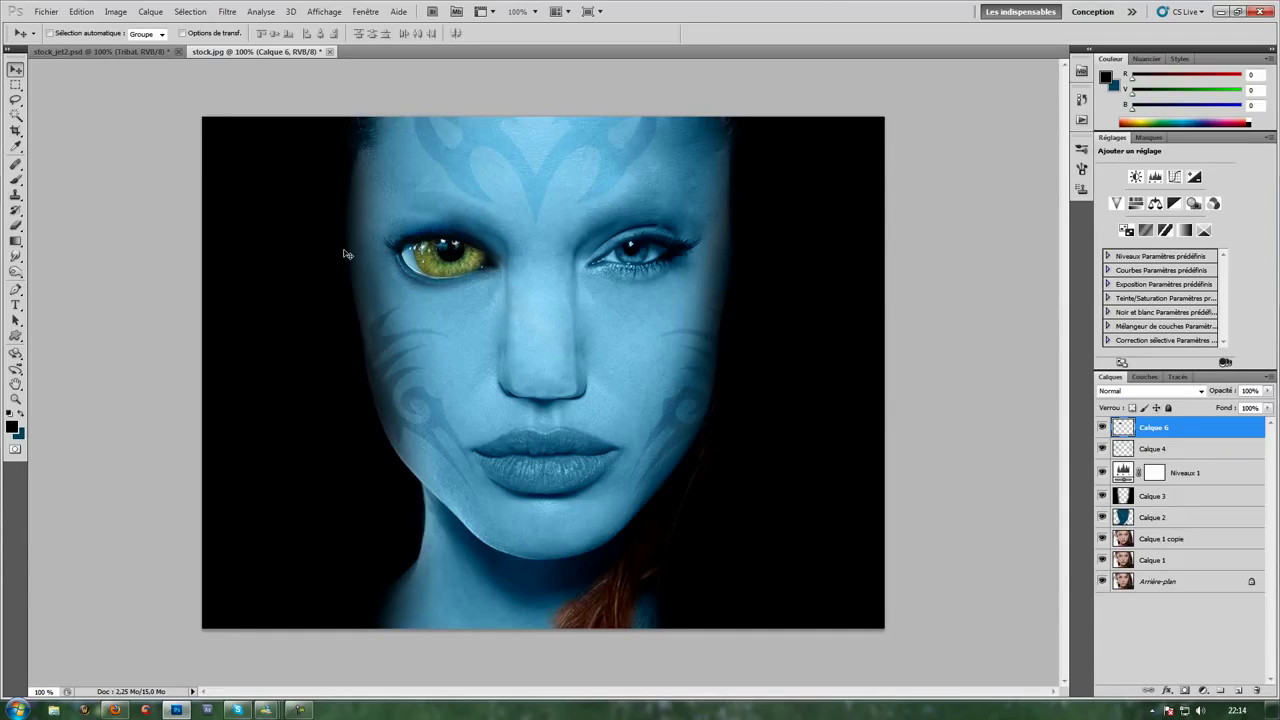
key(ctrl+j)
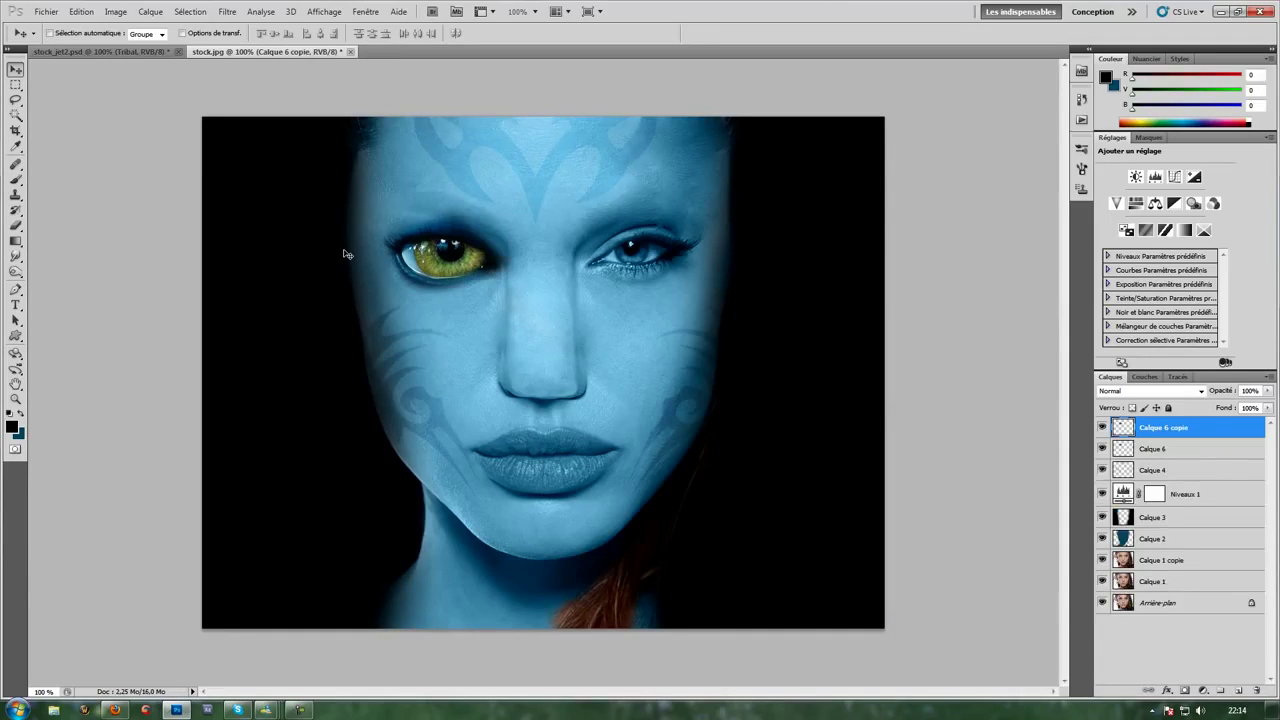
click(82, 12)
mouse_move(105, 271)
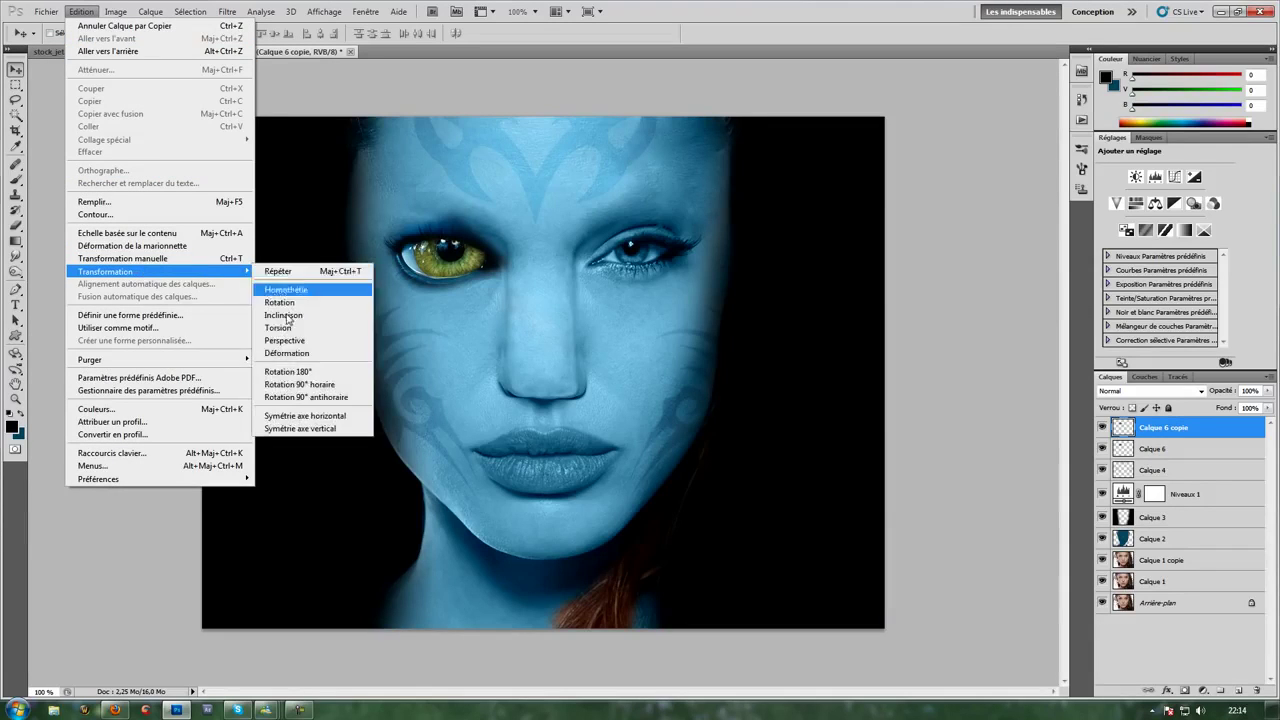
click(342, 416)
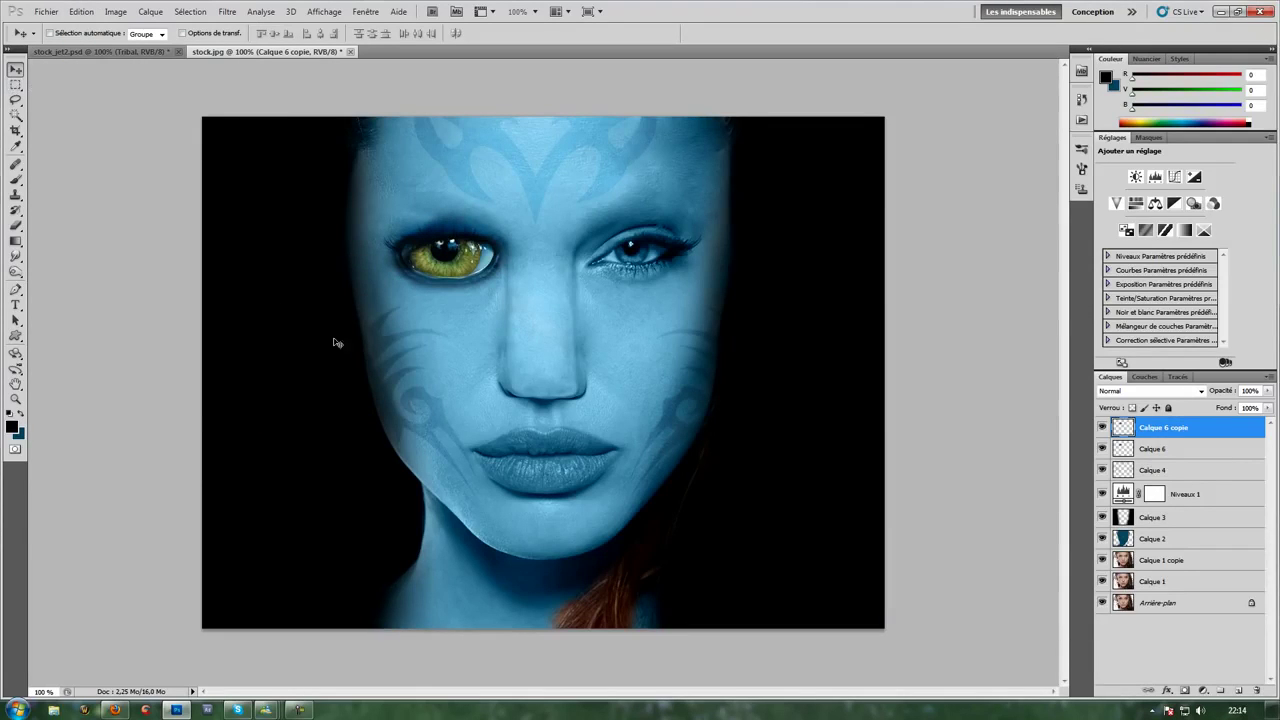
drag(337, 343, 569, 338)
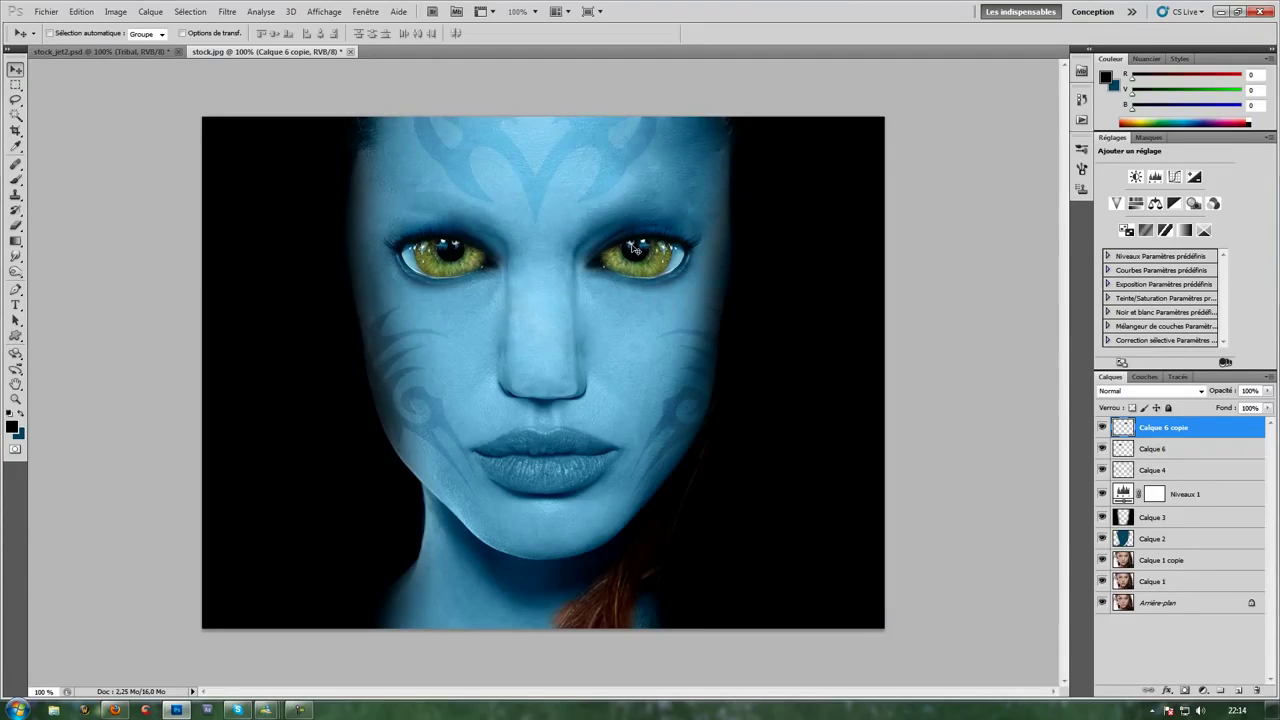
drag(632, 248, 632, 248)
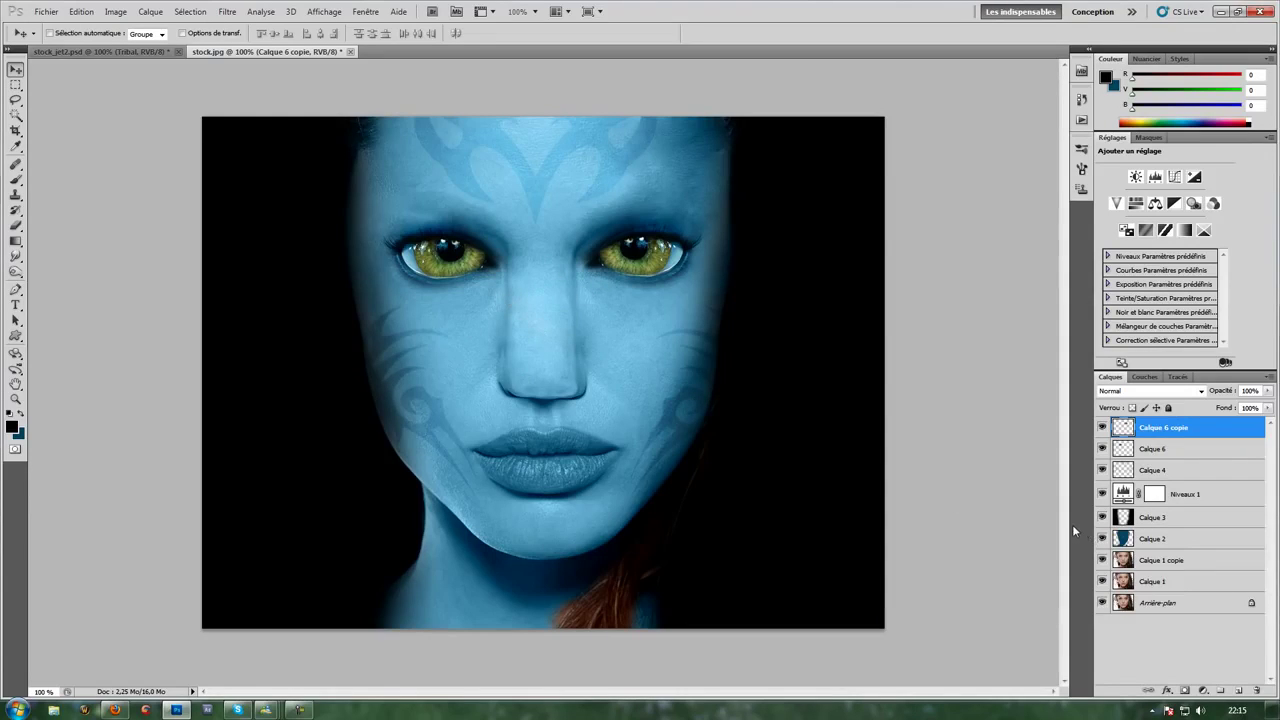
Merge both eyes into one layer and enlarge them to 107%, shifted slightly left.
key(ctrl+e)
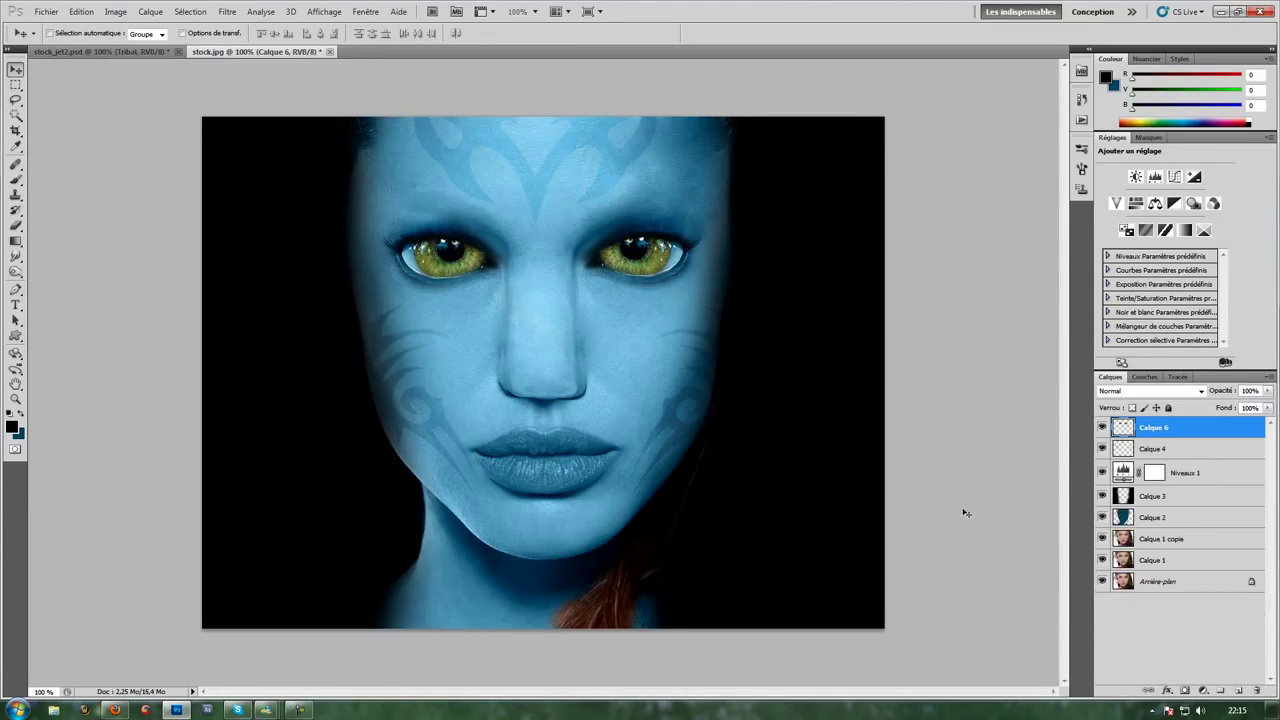
key(ctrl+t)
drag(705, 200, 714, 195)
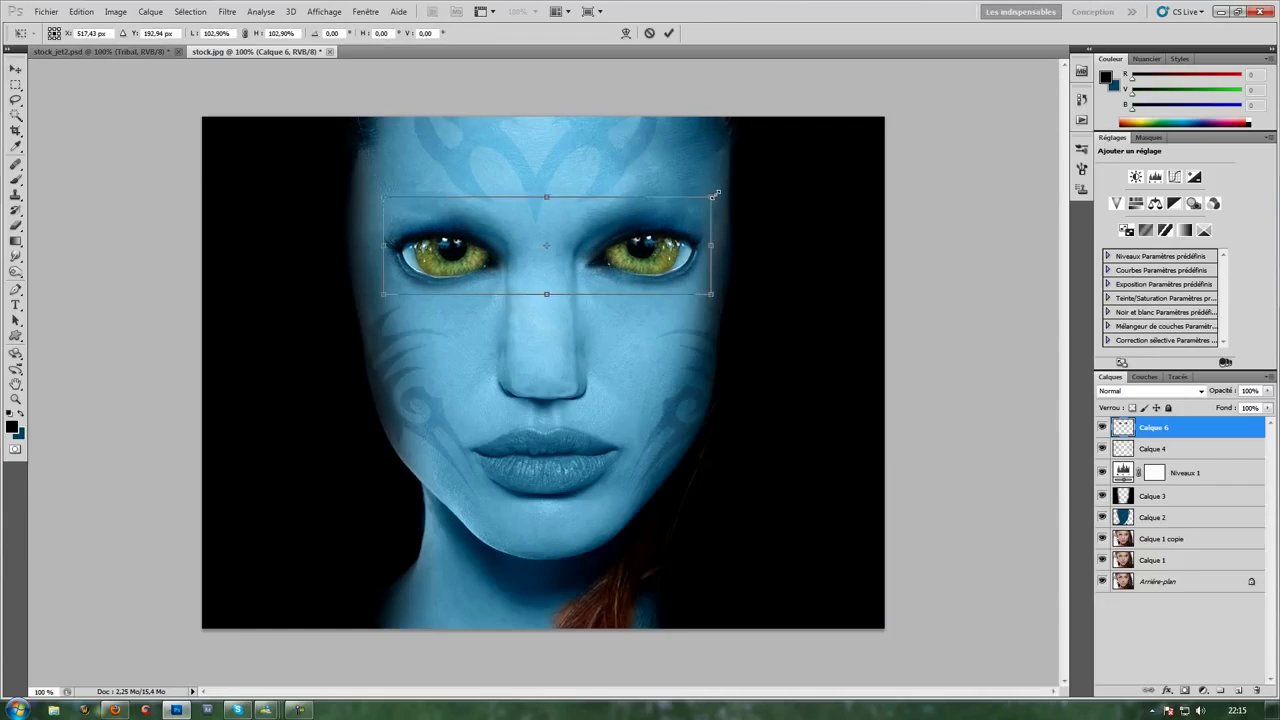
key(Left)
key(Left)
key(Left)
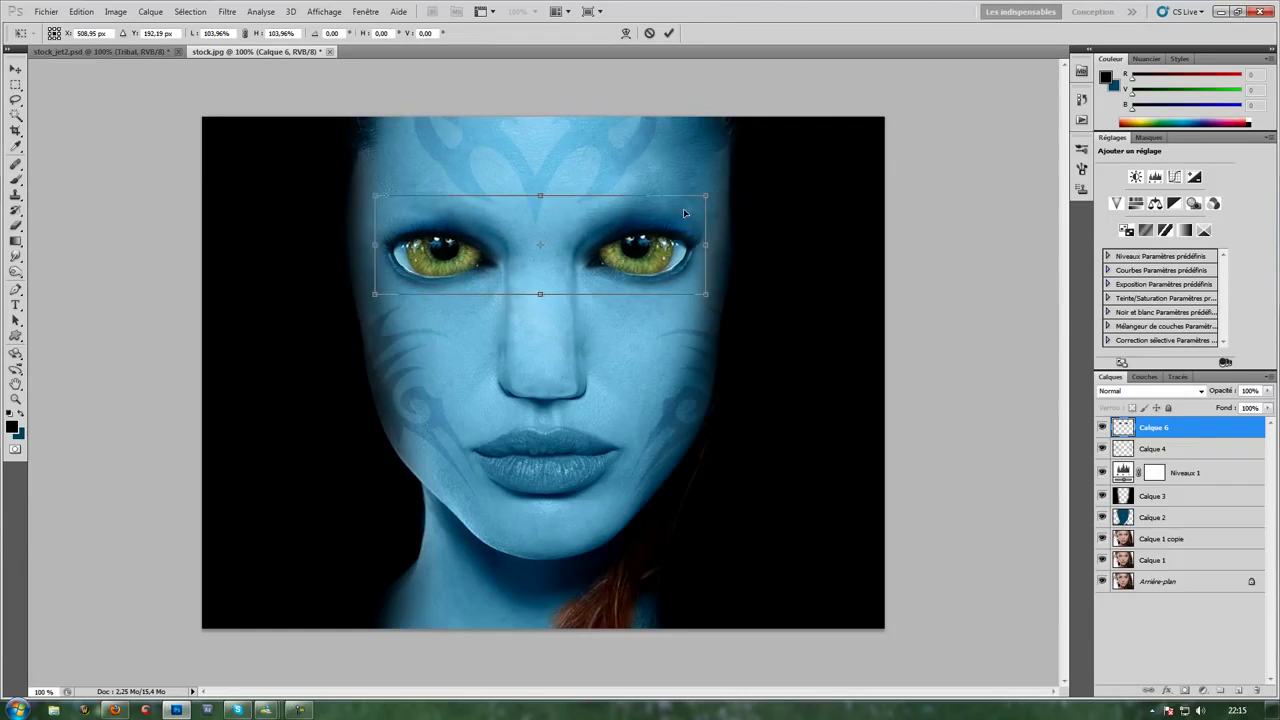
drag(707, 198, 711, 194)
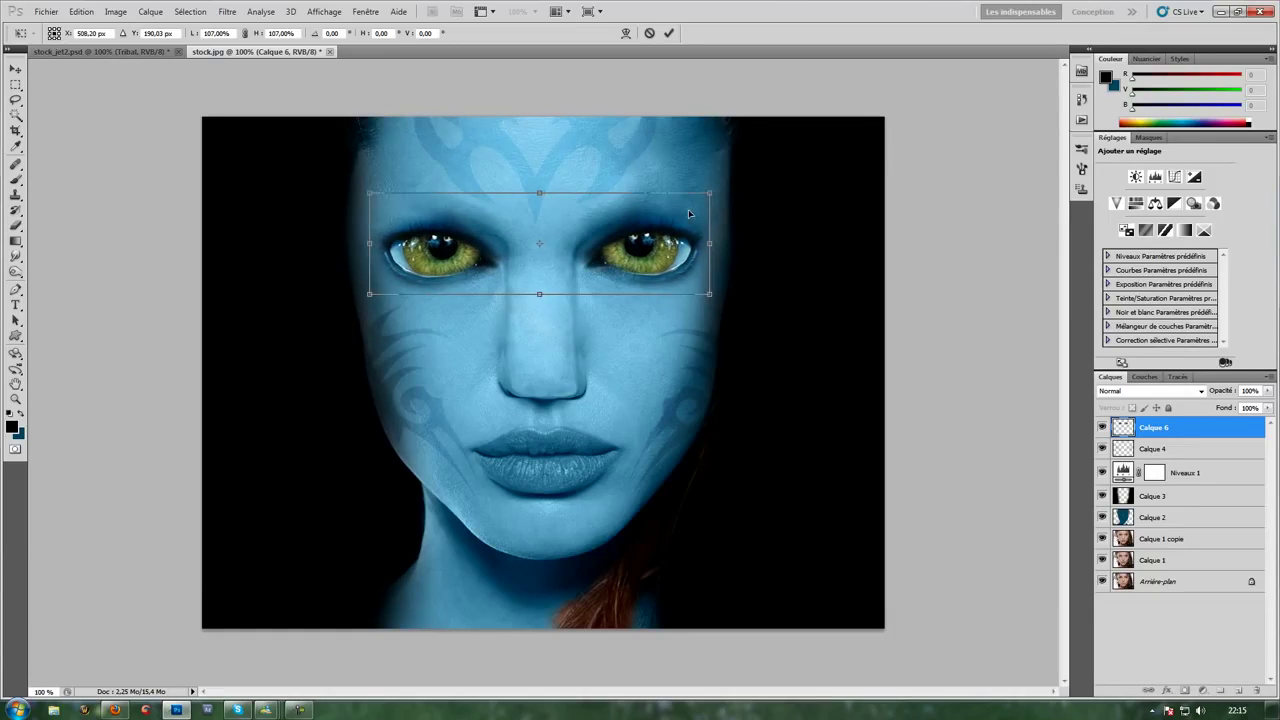
drag(690, 213, 687, 216)
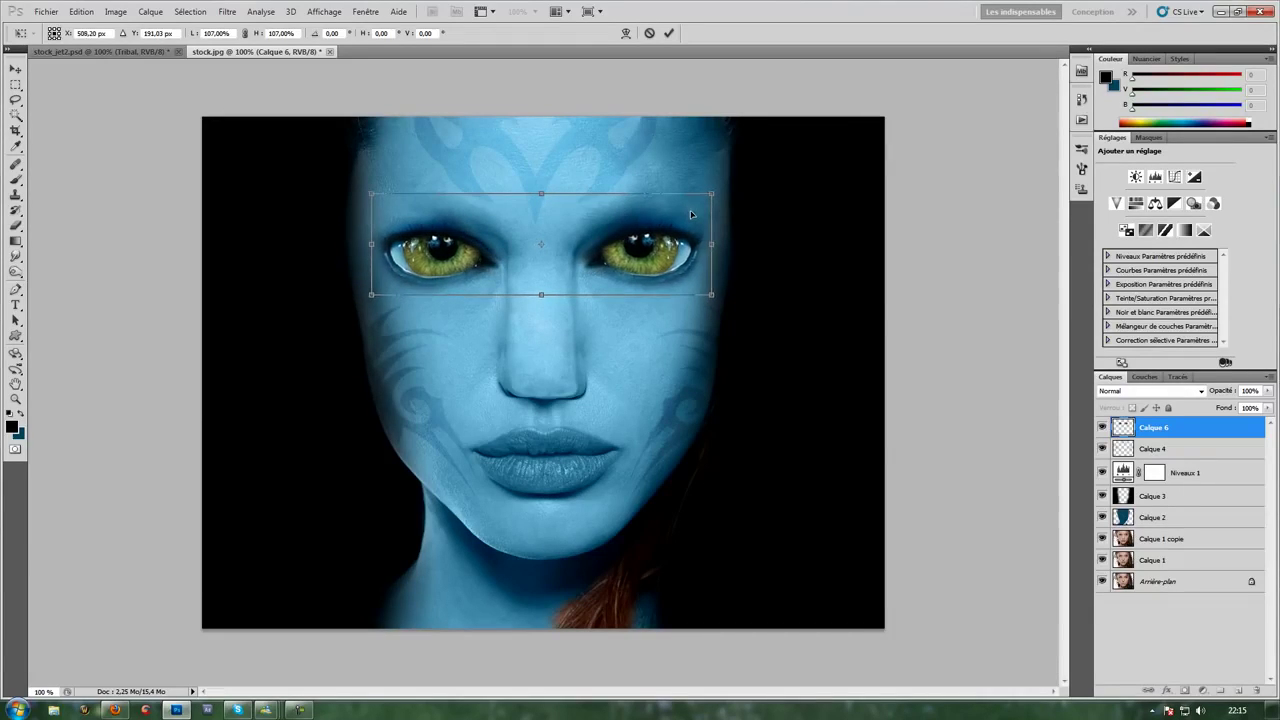
key(Return)
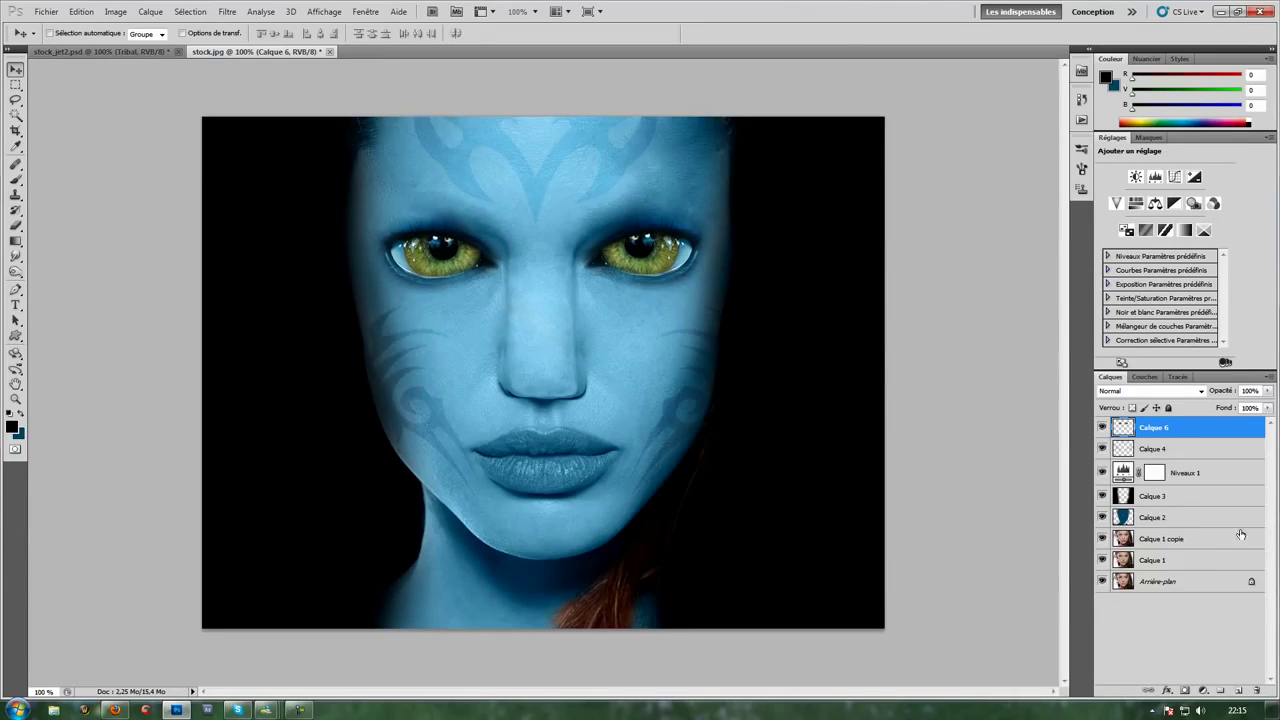
Try a Gradient Map adjustment, then undo it.
click(1203, 691)
click(1215, 669)
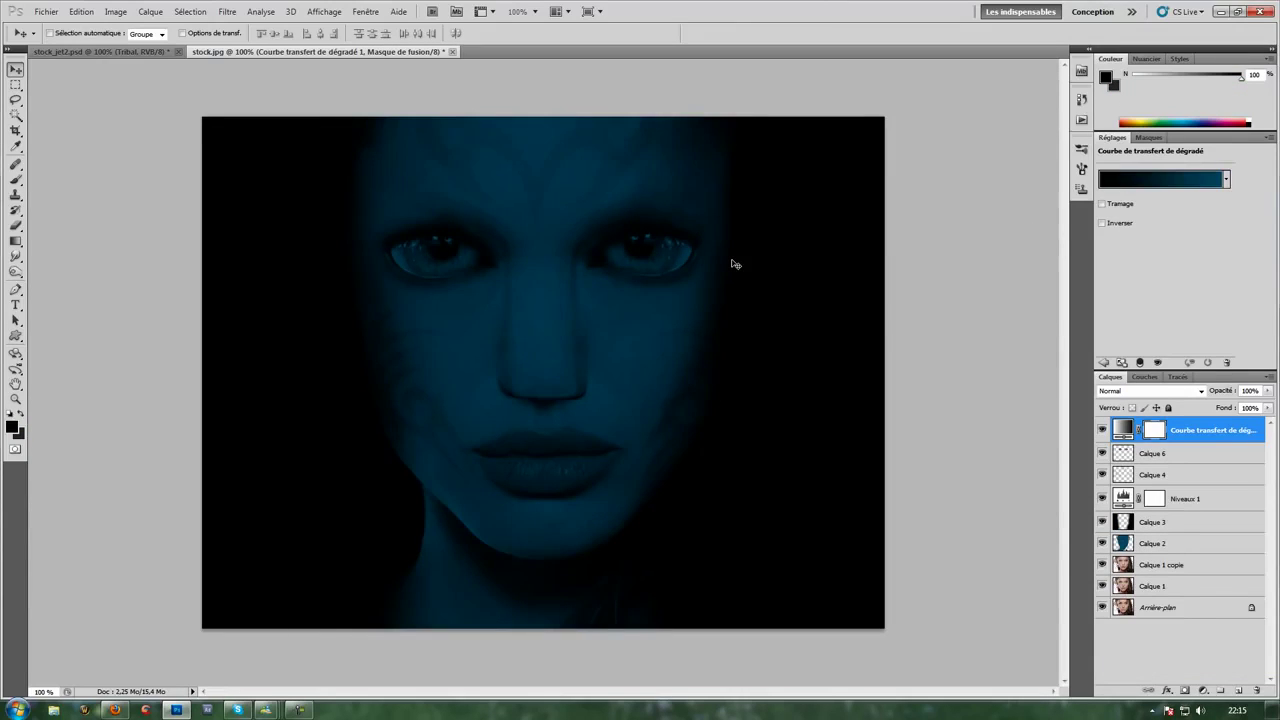
key(ctrl+z)
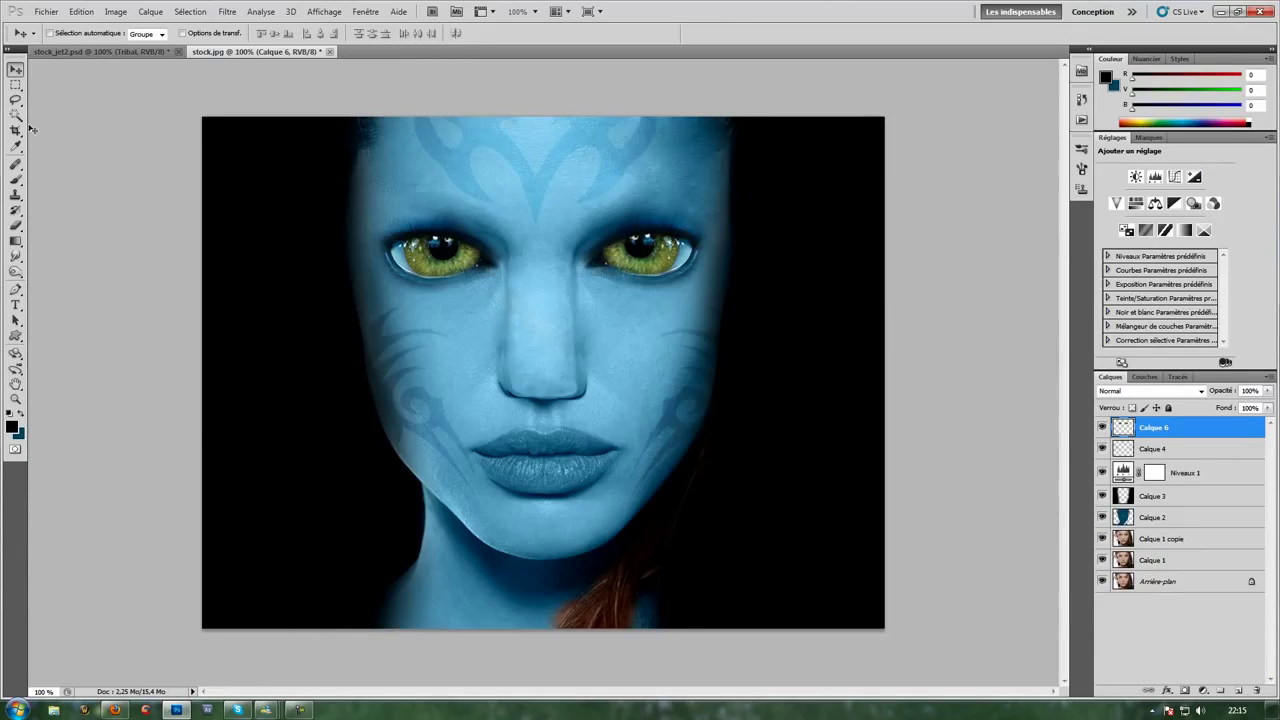
Crop the canvas to the left half of the face, then crop again to trim the black margin.
click(16, 131)
mouse_move(194, 94)
mouse_down()
mouse_move(585, 700)
mouse_move(540, 701)
mouse_move(560, 701)
mouse_up()
key(Return)
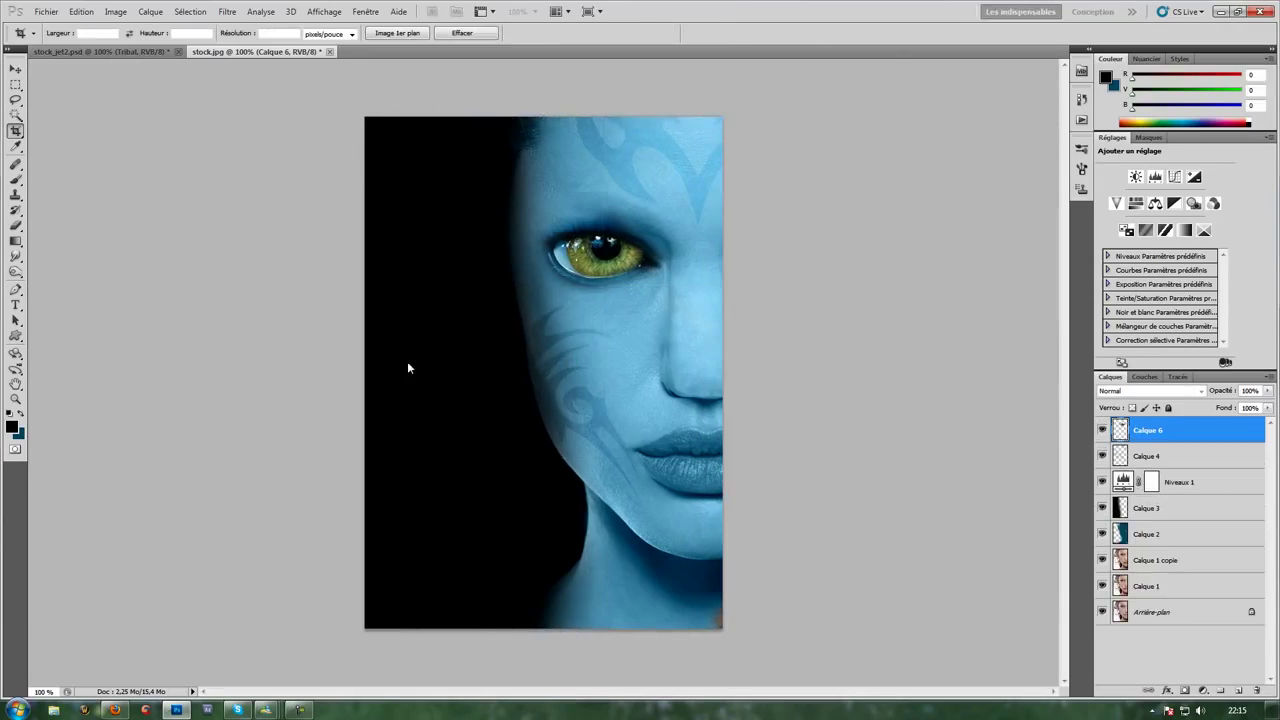
drag(528, 546, 421, 689)
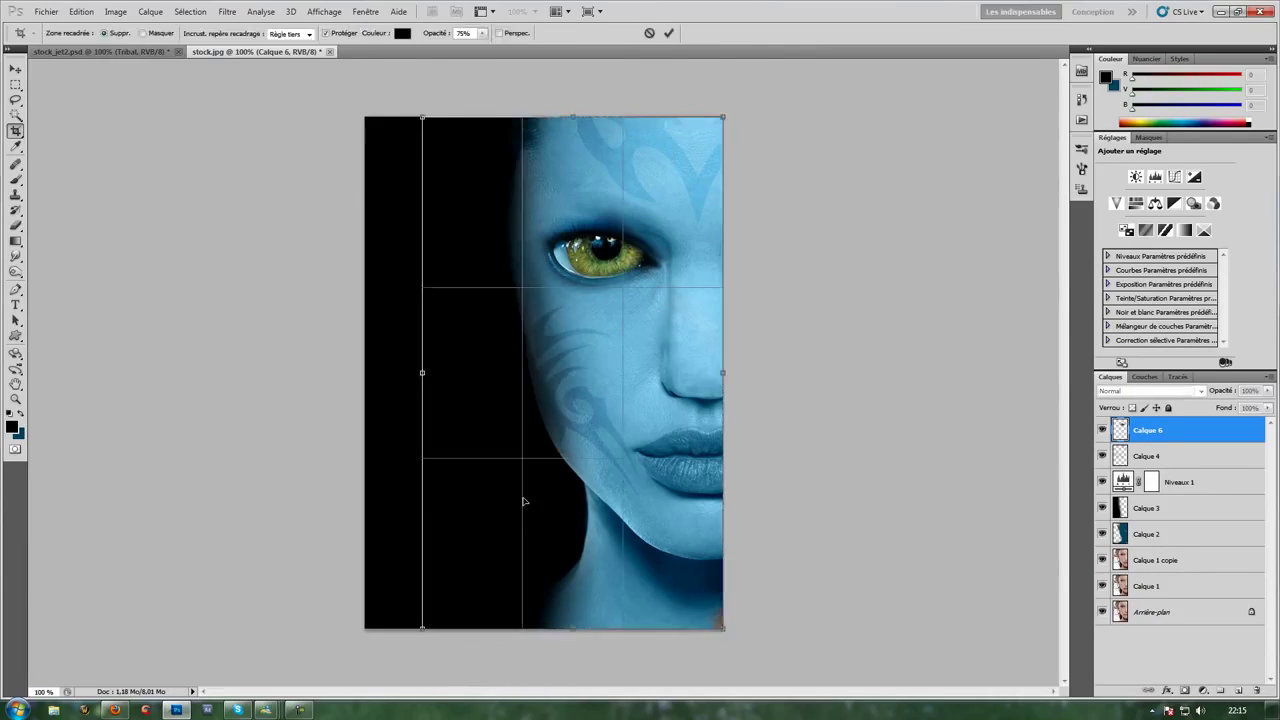
key(Return)
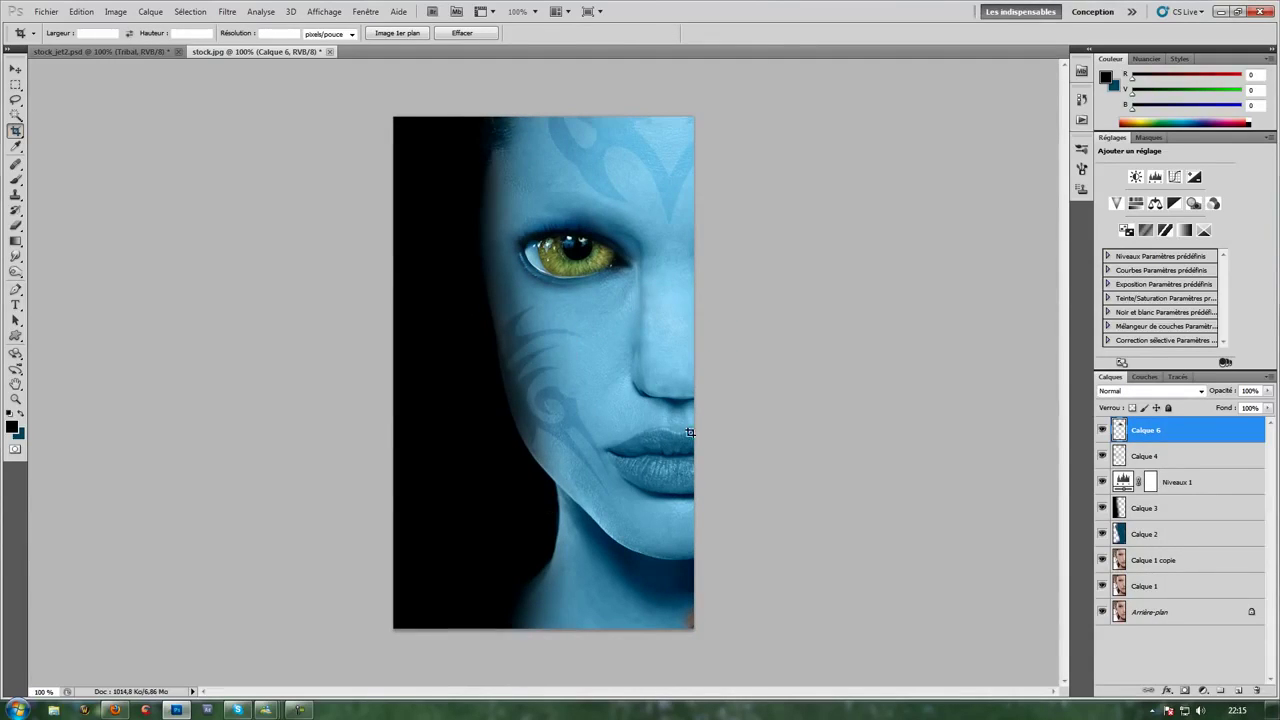
click(1203, 690)
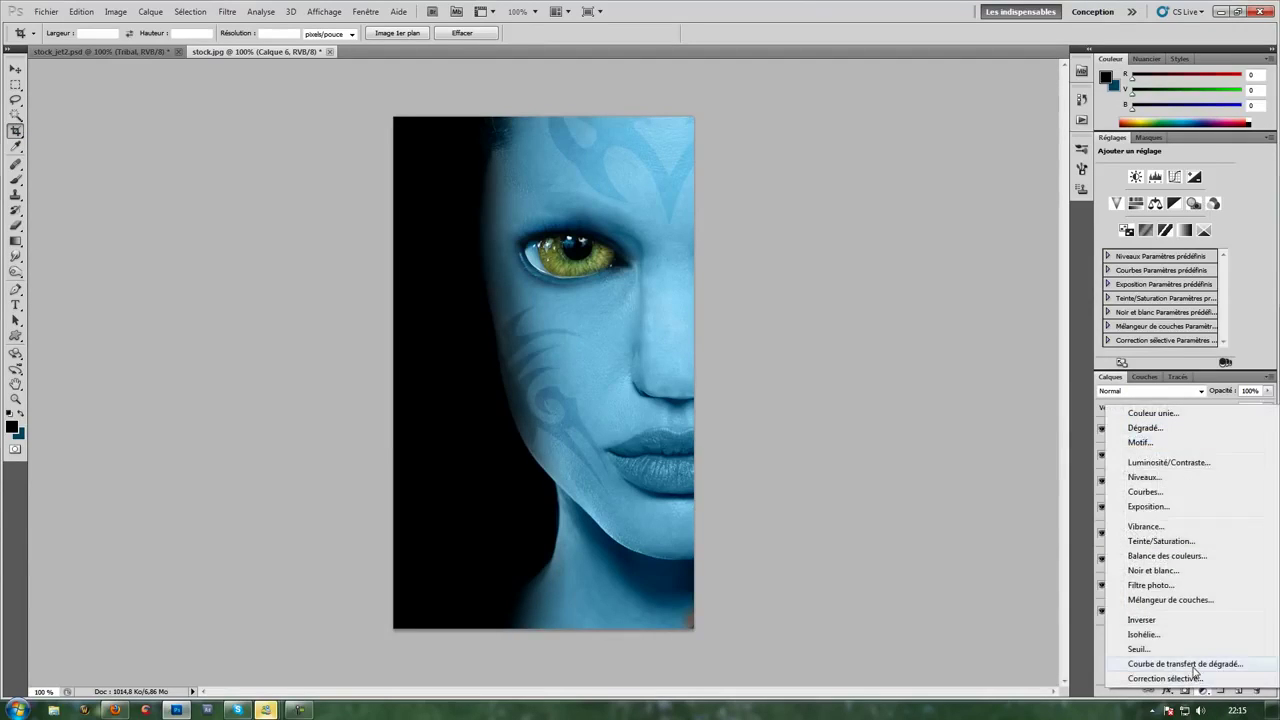
Add a Gradient Map adjustment layer, keeping its blend mode at Normal.
click(1185, 664)
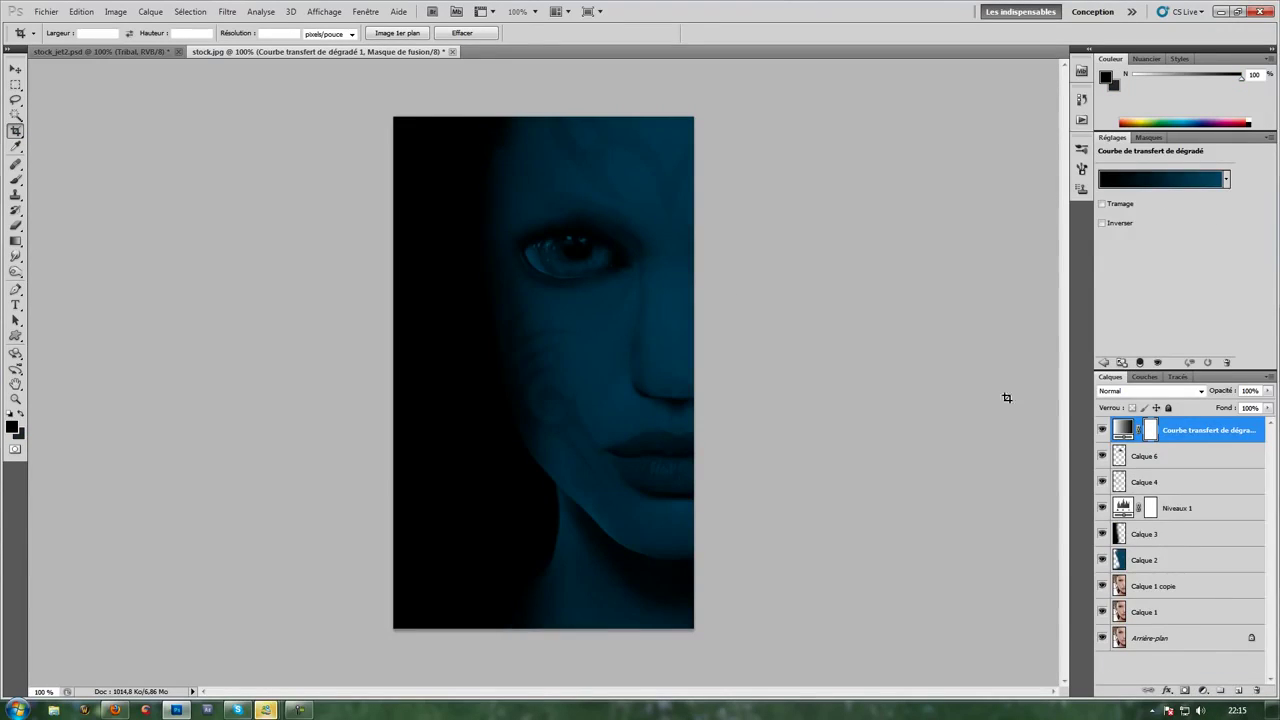
click(1108, 391)
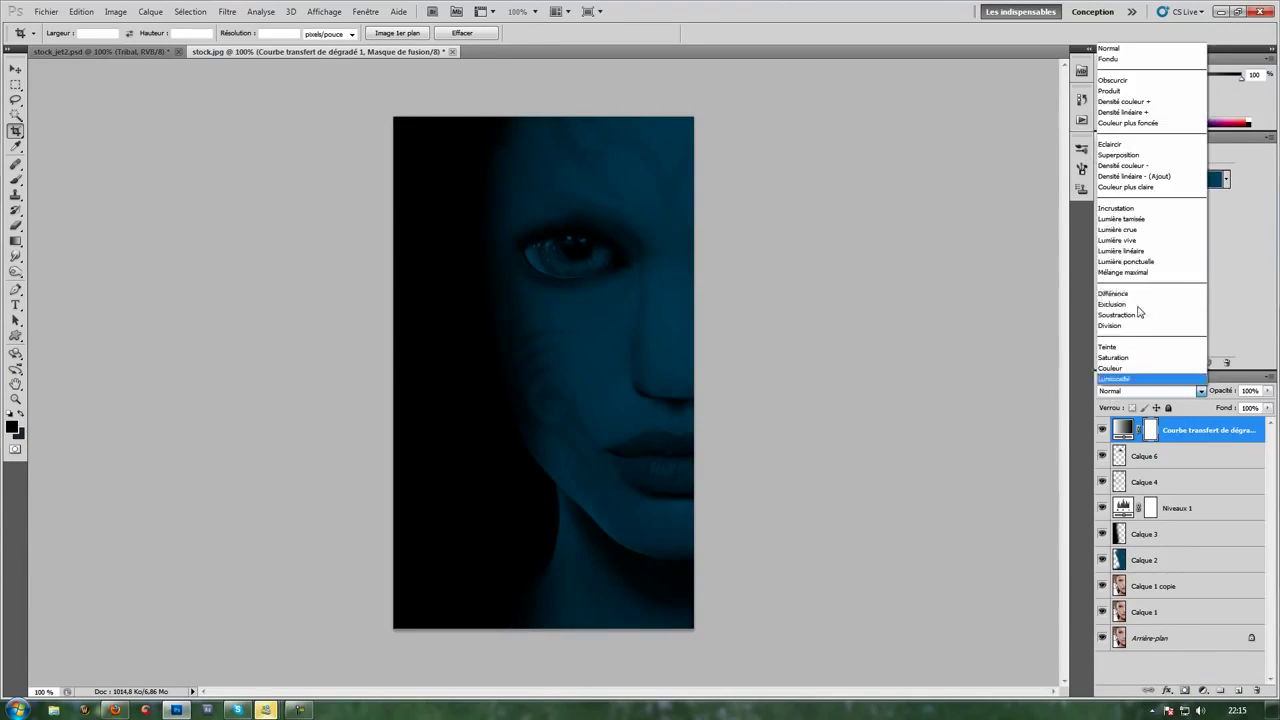
click(1125, 219)
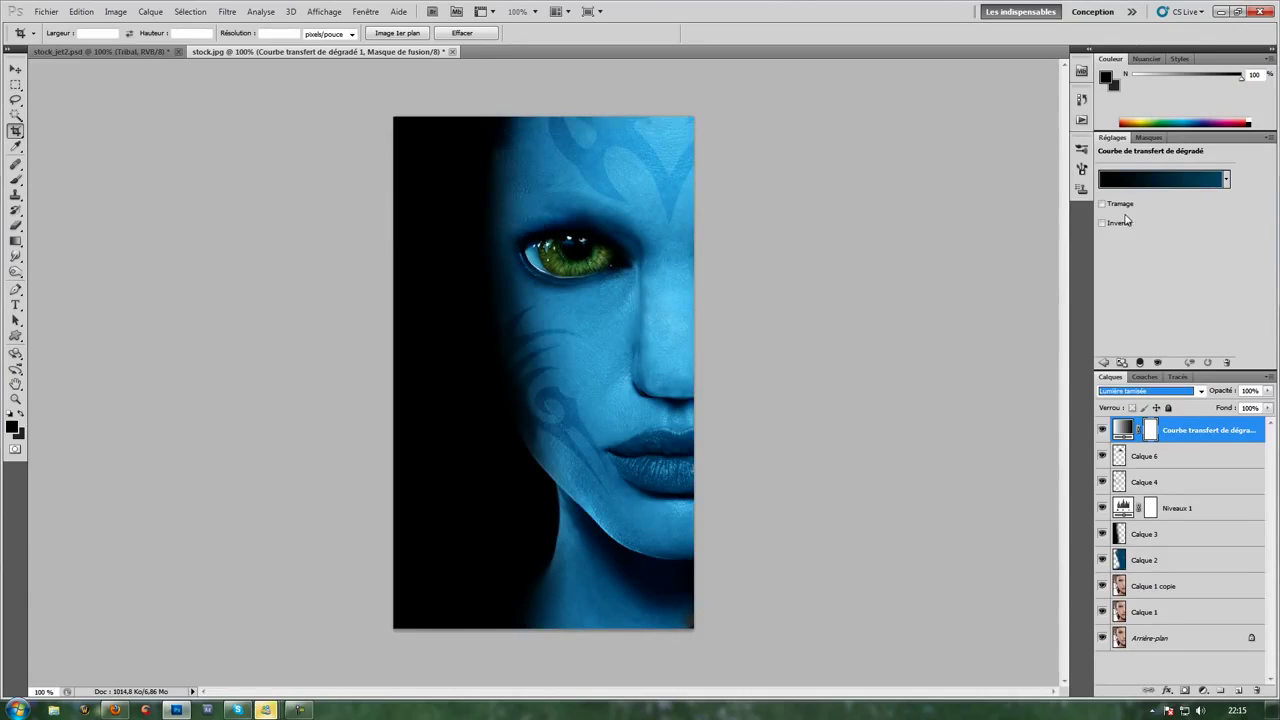
key(ctrl+z)
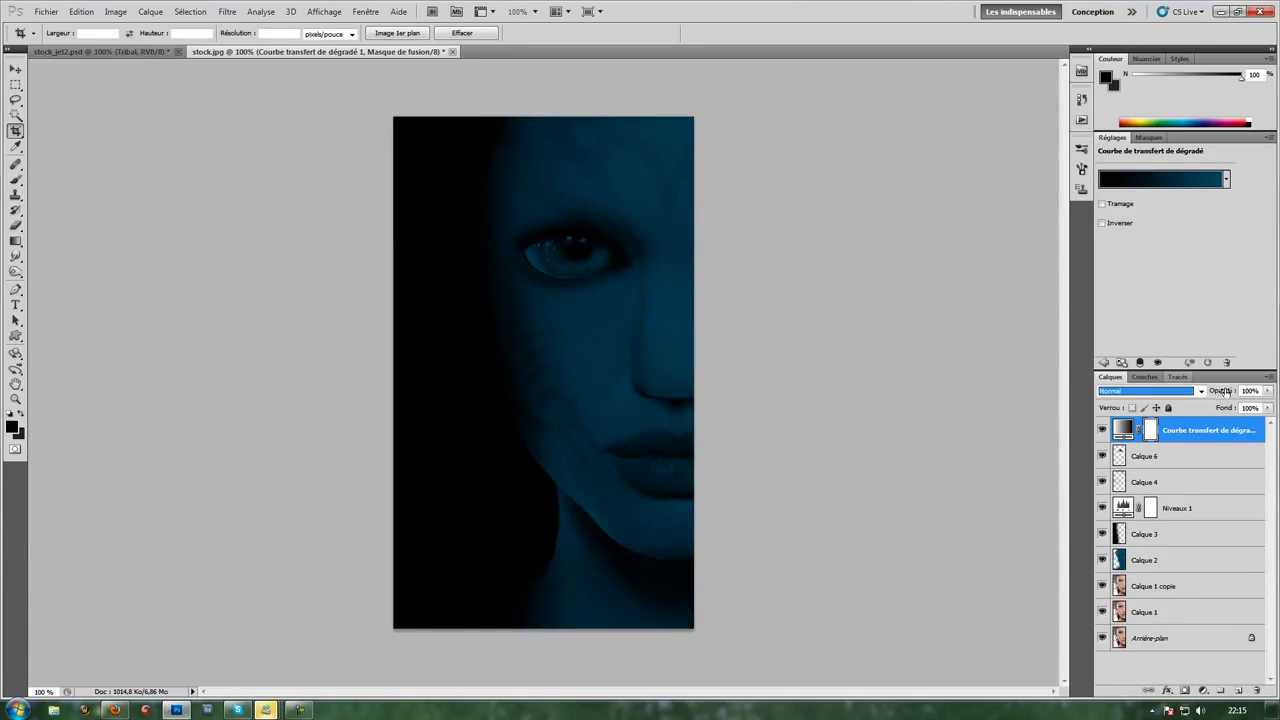
click(1225, 391)
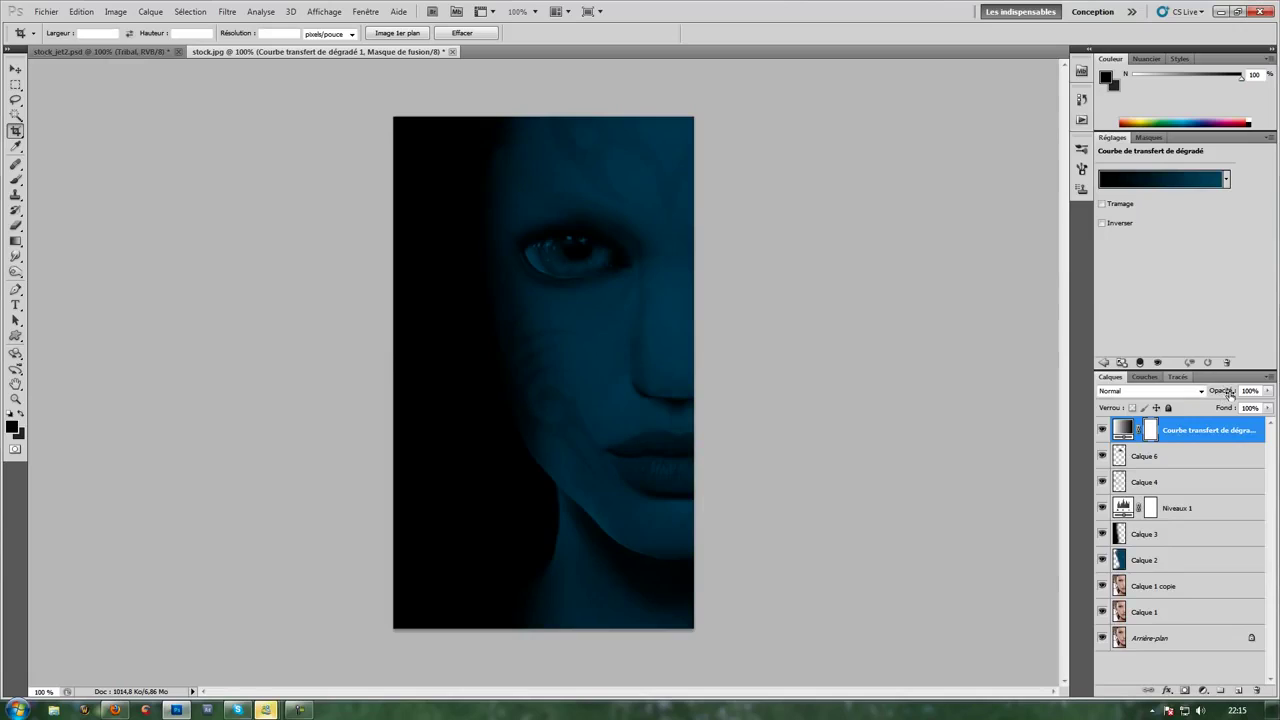
Paint over the yellow eye on the gradient map mask with a soft 60 px brush.
click(15, 179)
click(68, 33)
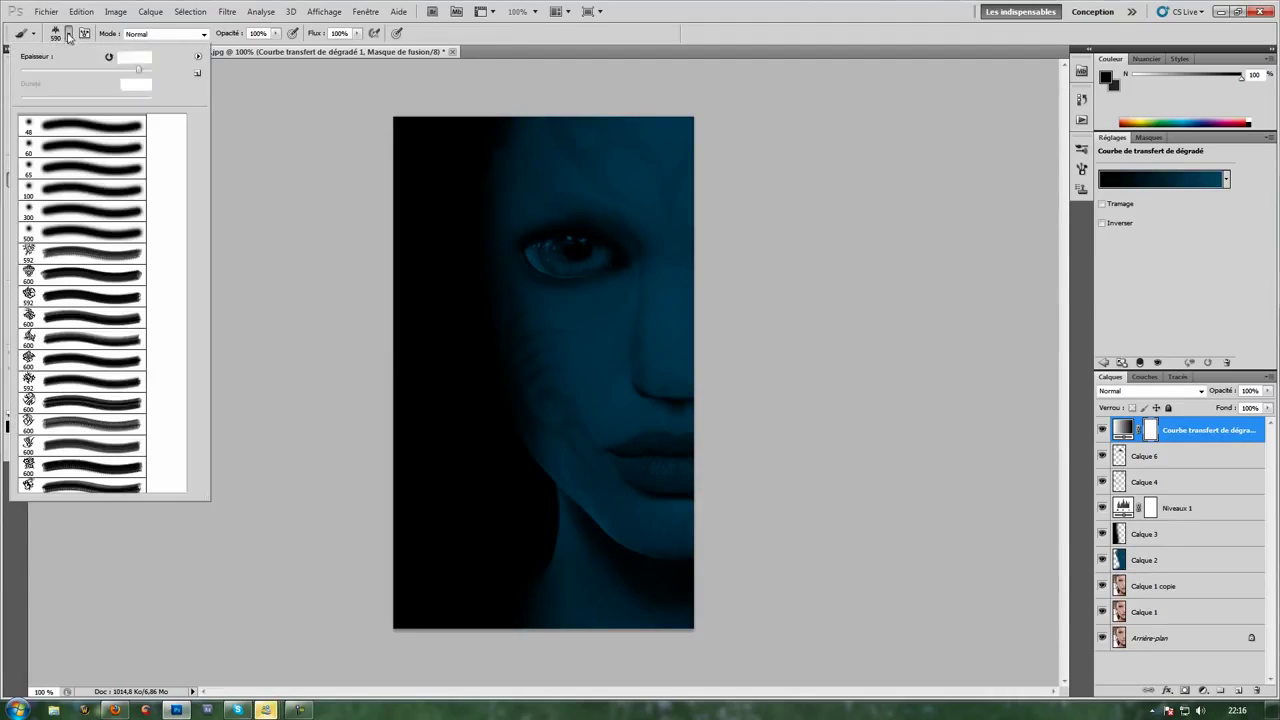
click(130, 192)
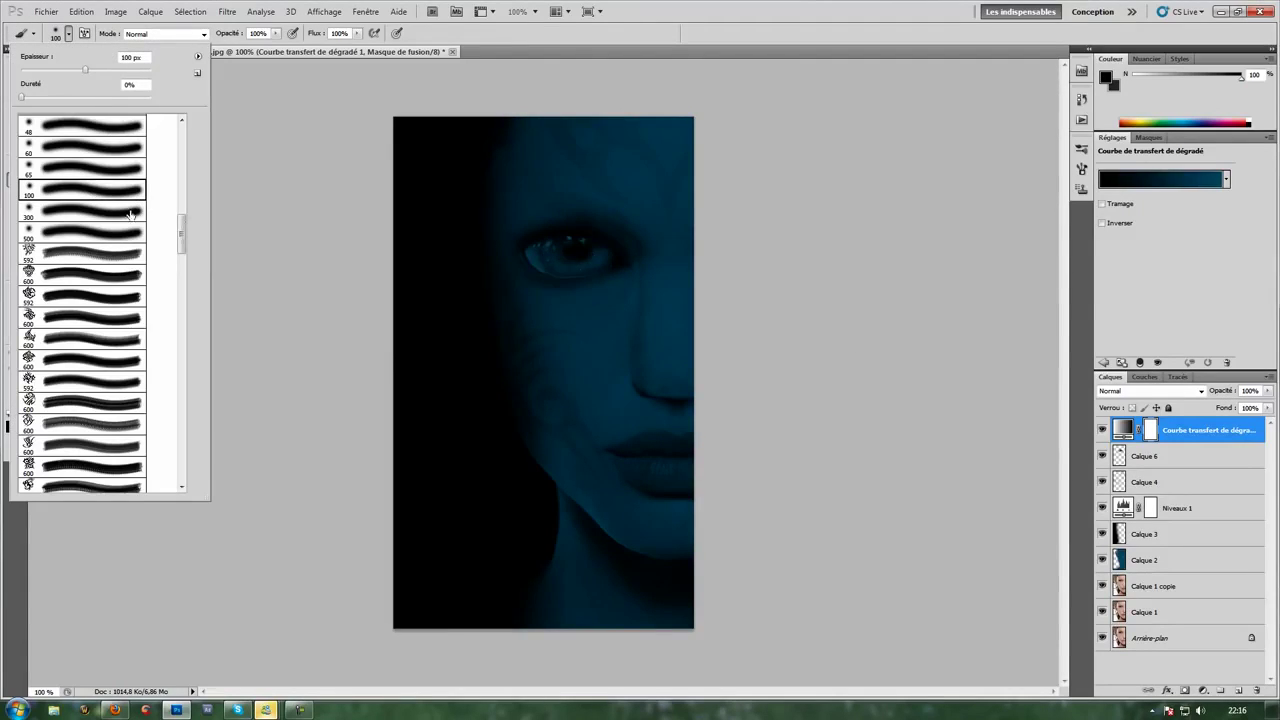
click(66, 146)
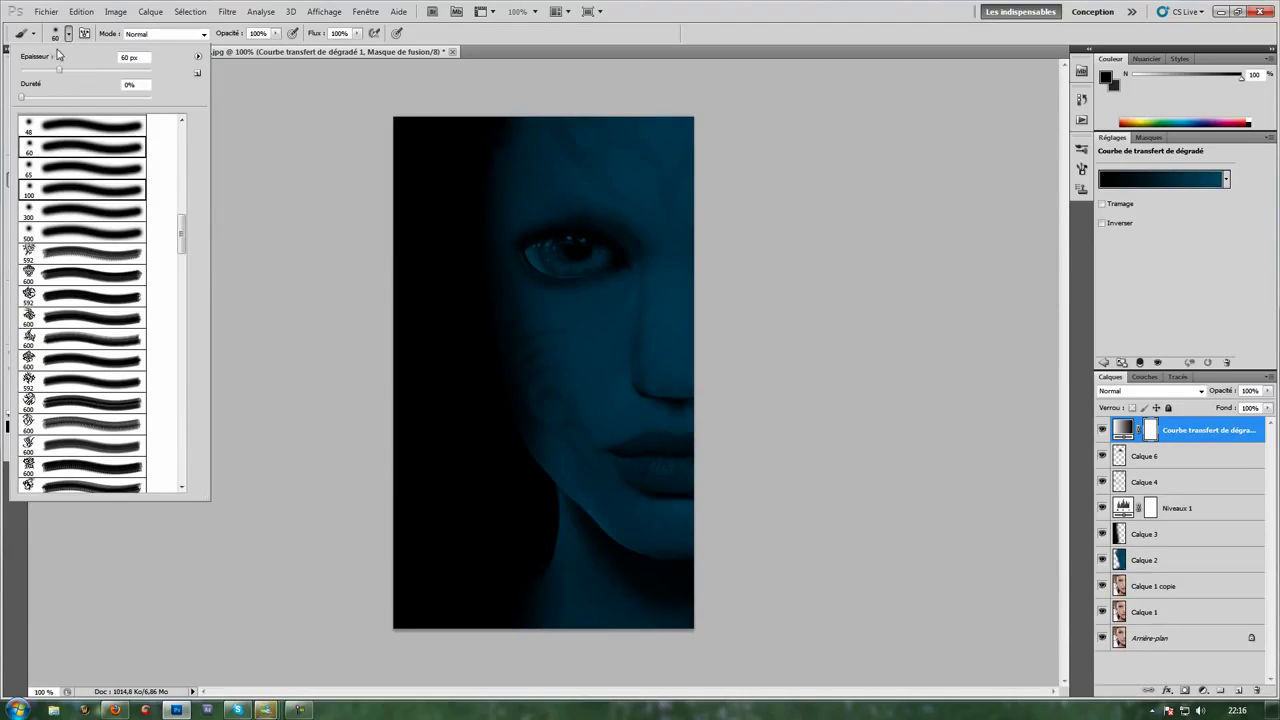
click(68, 36)
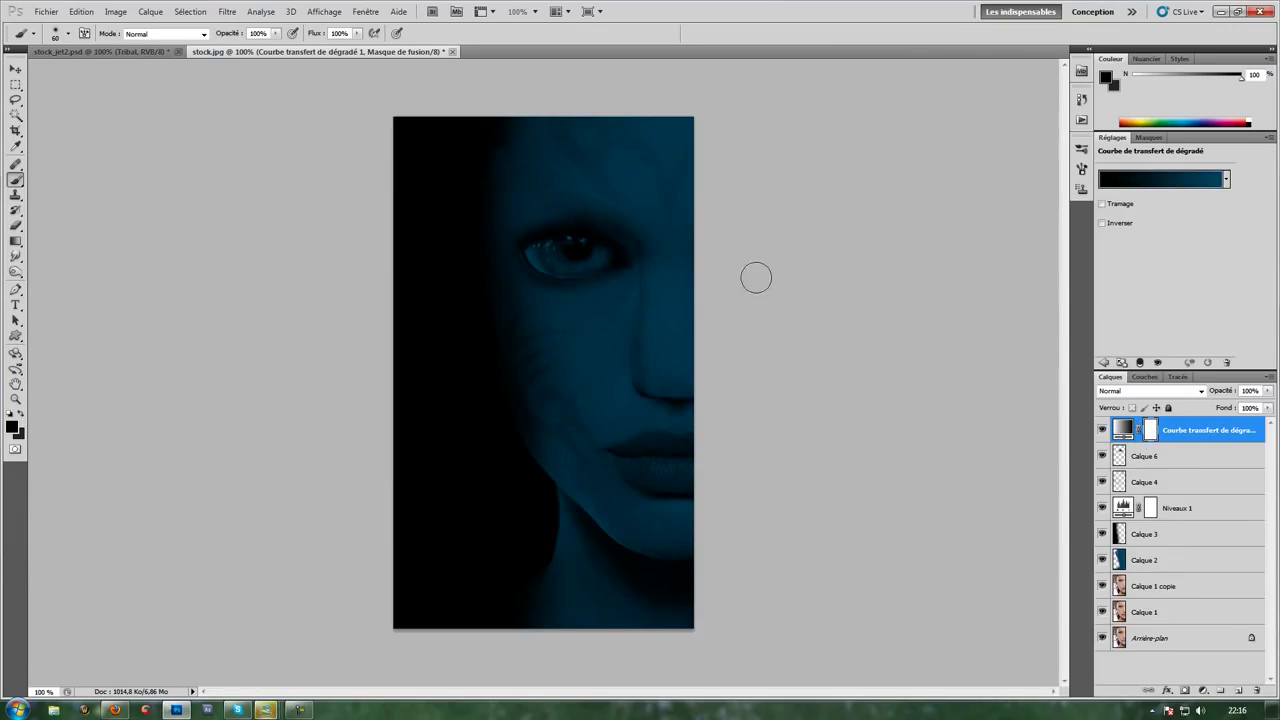
mouse_move(564, 253)
mouse_down()
mouse_move(602, 257)
mouse_move(557, 245)
mouse_move(580, 234)
mouse_move(562, 219)
mouse_up()
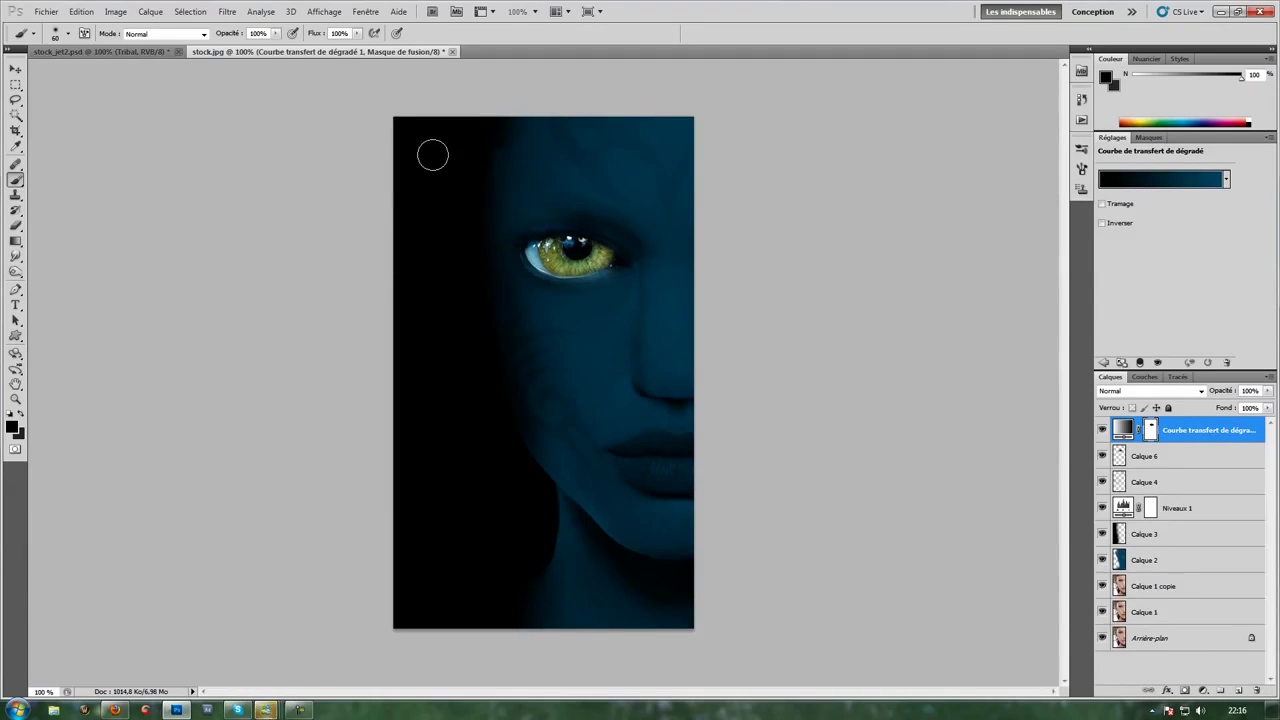
Back in stock.jpg, add a Niveaux (Levels) adjustment layer with midtones at 0.87.
click(135, 51)
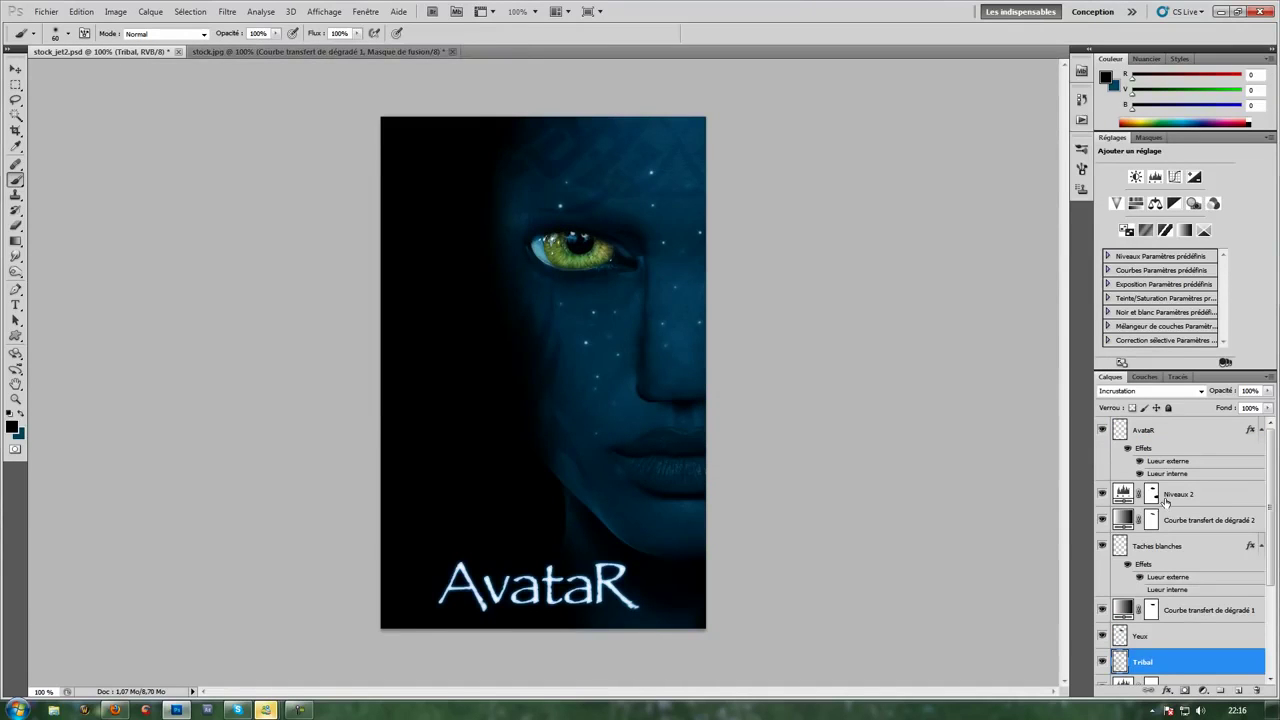
click(244, 52)
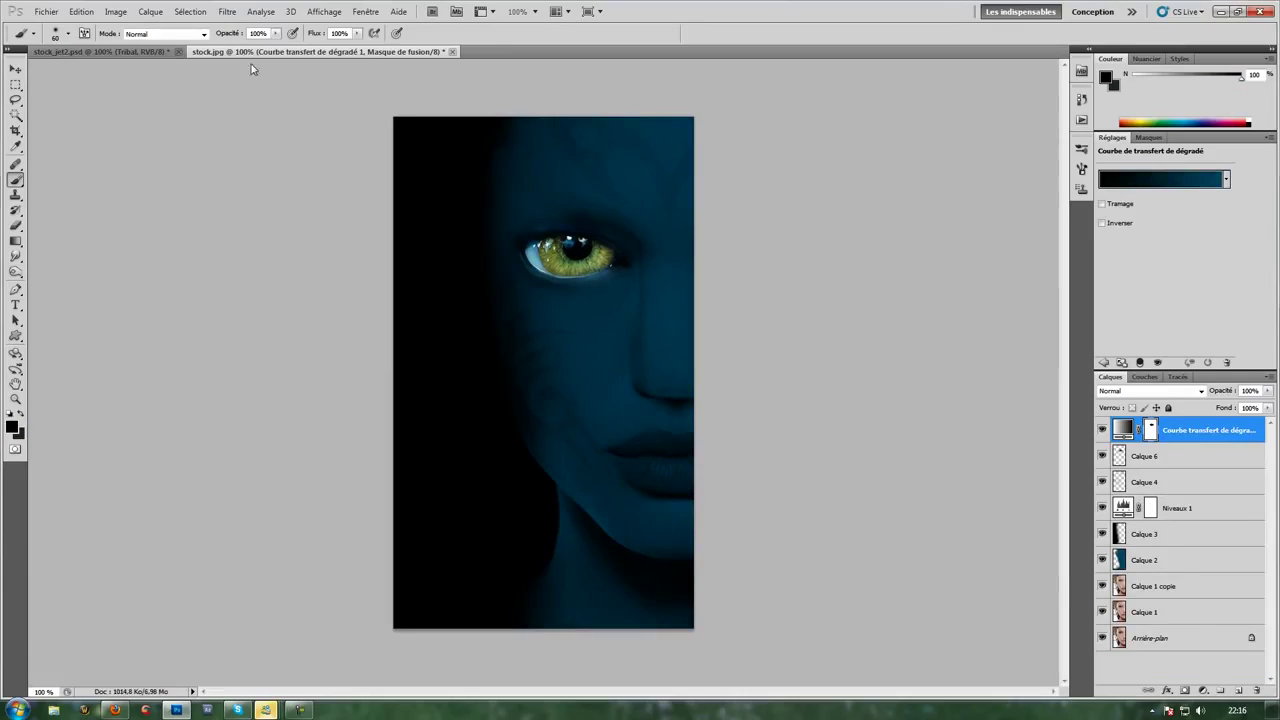
click(1203, 693)
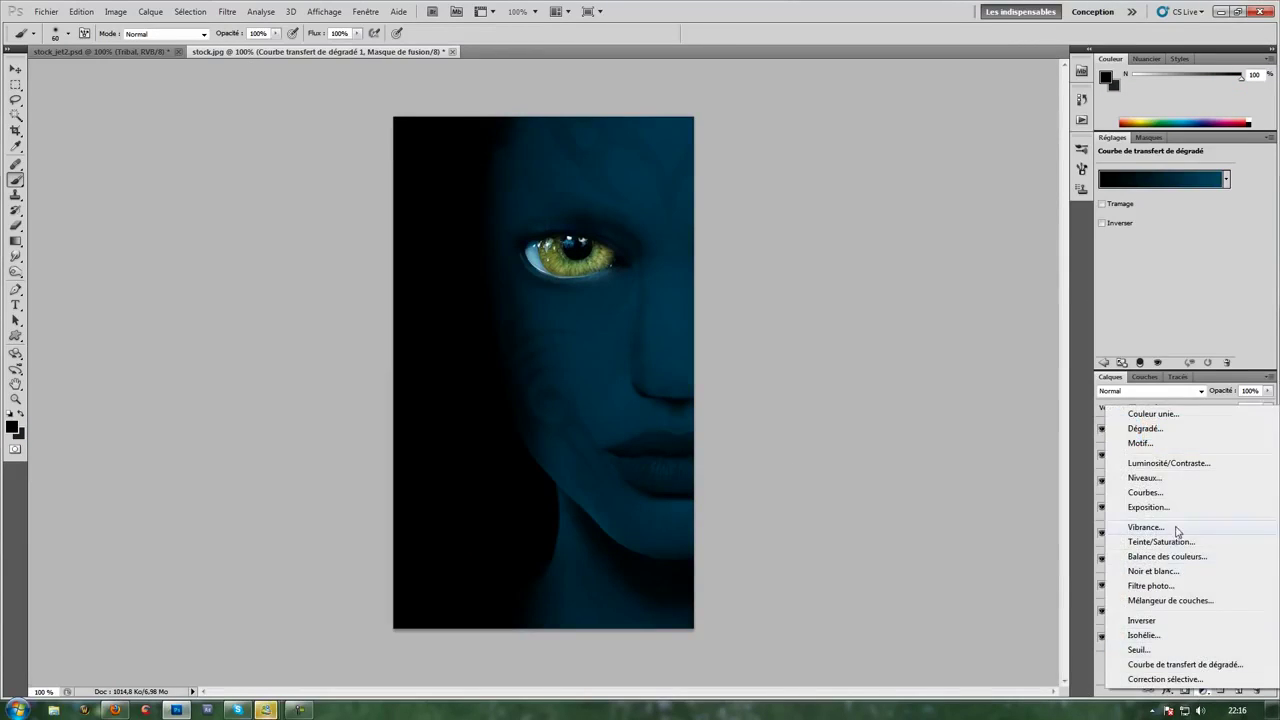
click(1145, 478)
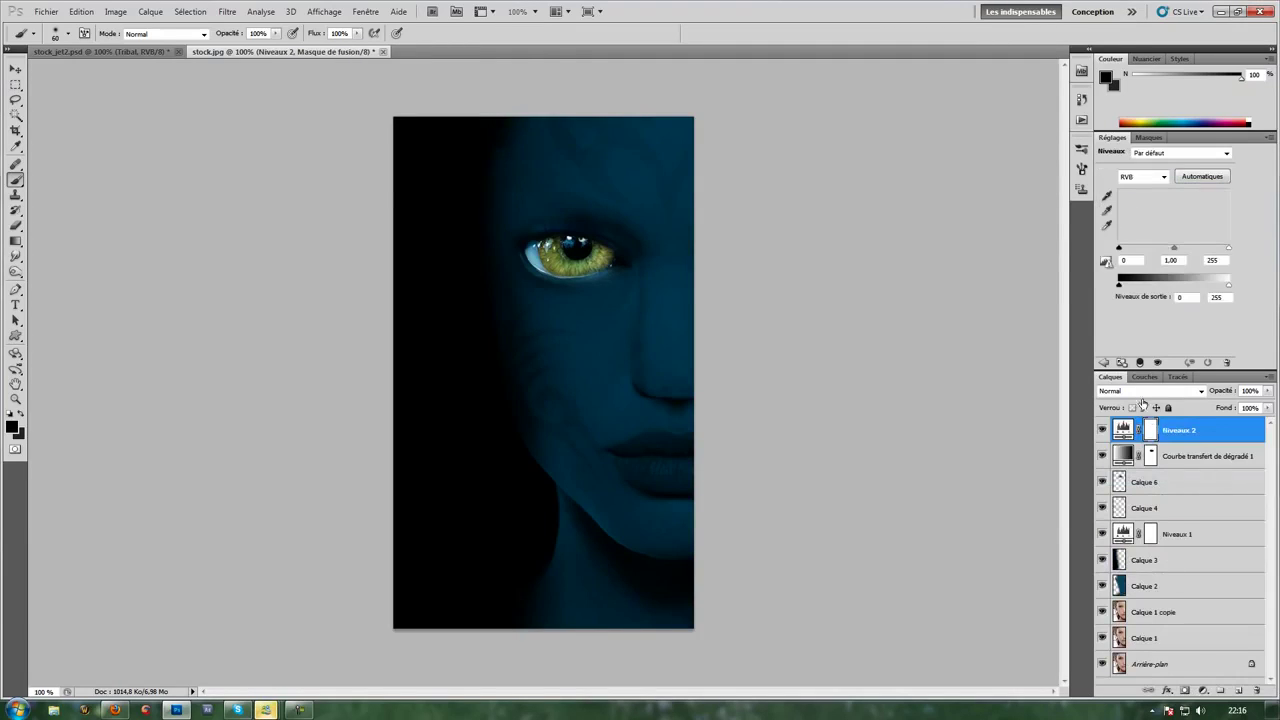
drag(1176, 250, 1179, 253)
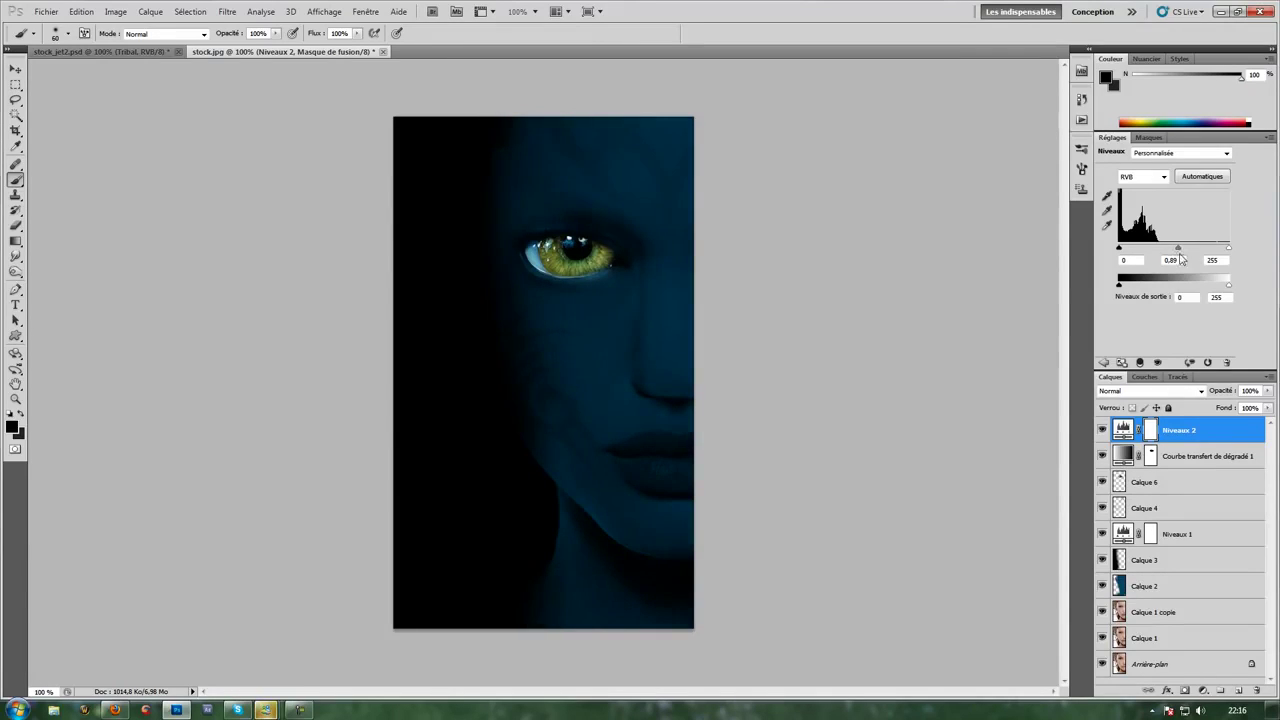
drag(1178, 252, 1180, 252)
Add a new empty layer and pick the 5 px hard round brush preset.
click(1238, 690)
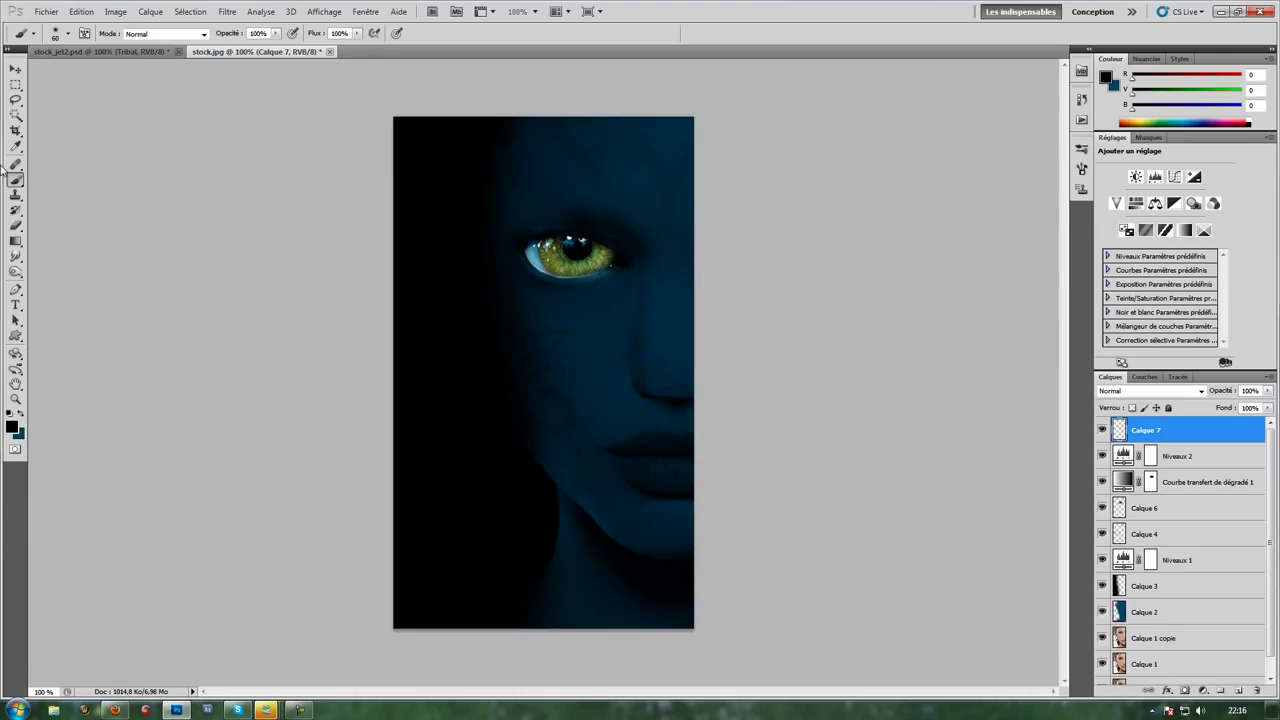
click(67, 33)
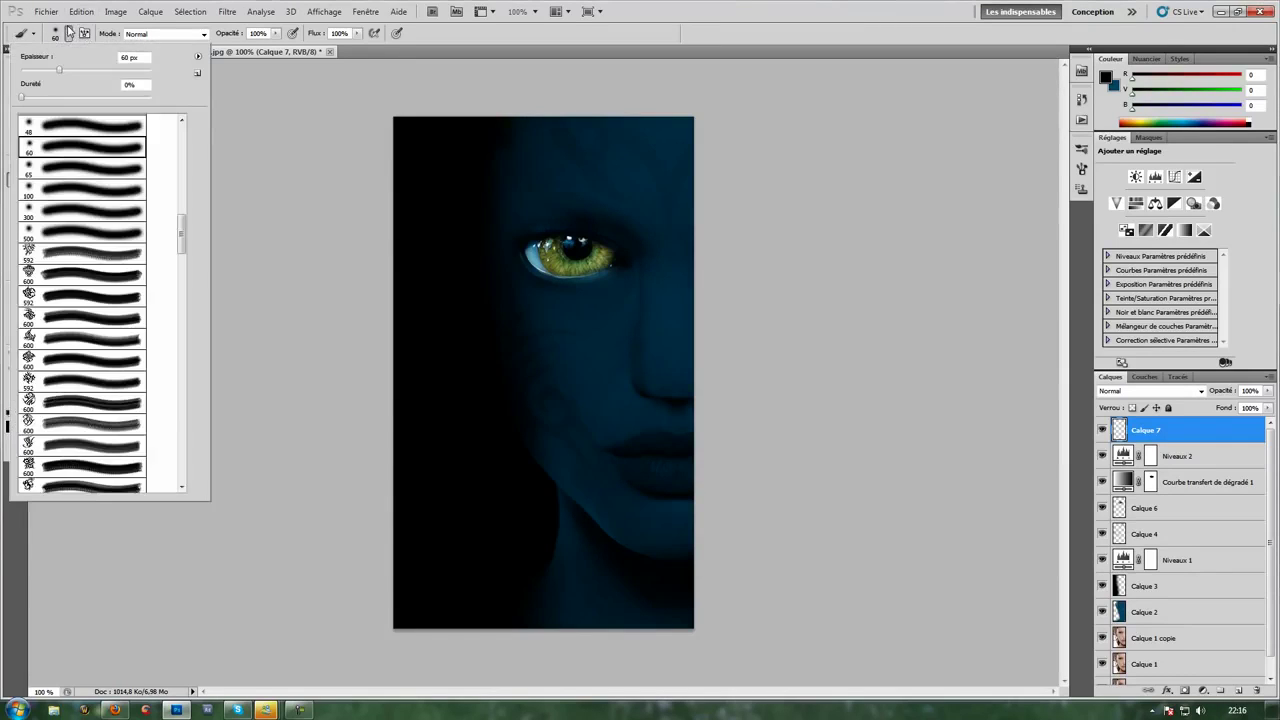
drag(182, 236, 182, 140)
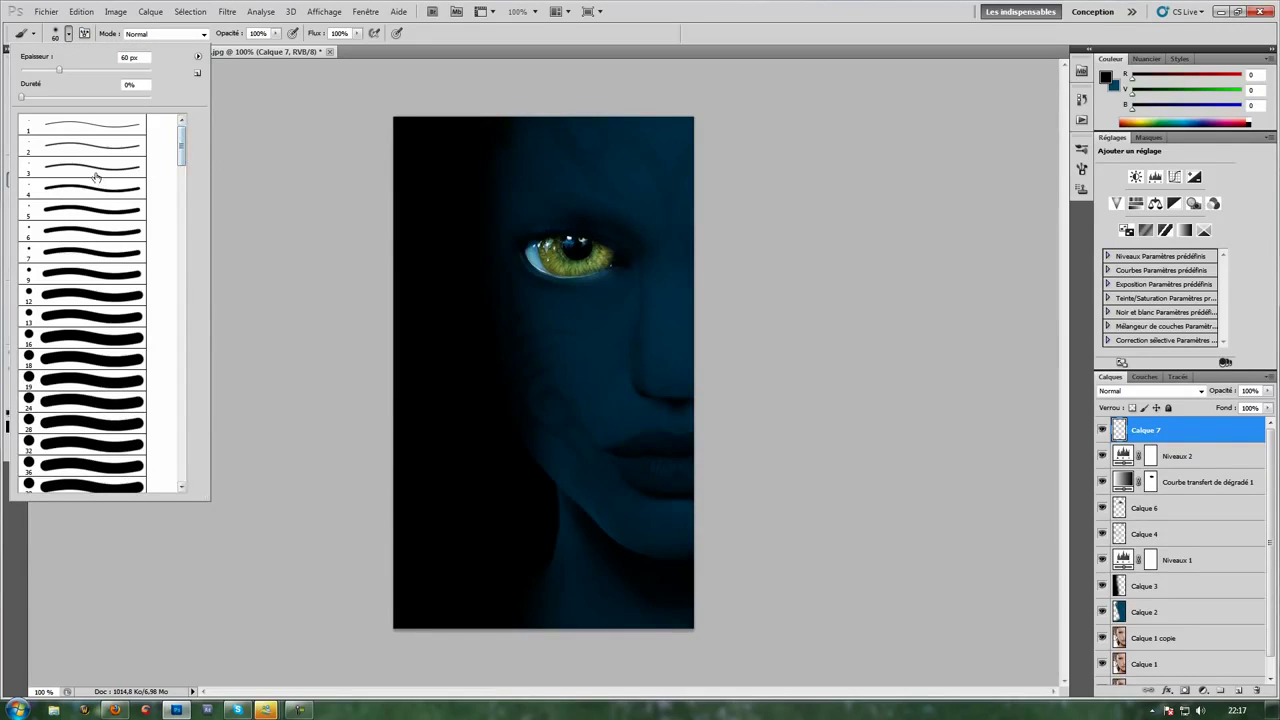
click(70, 214)
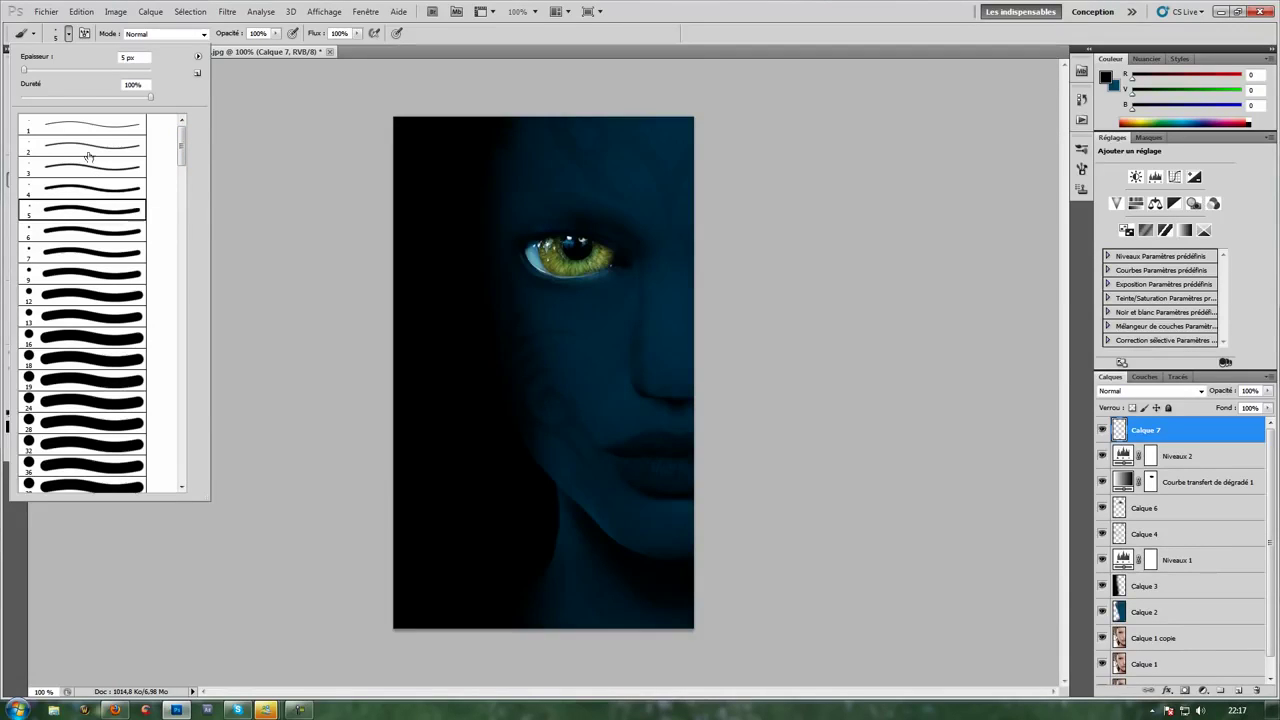
click(68, 36)
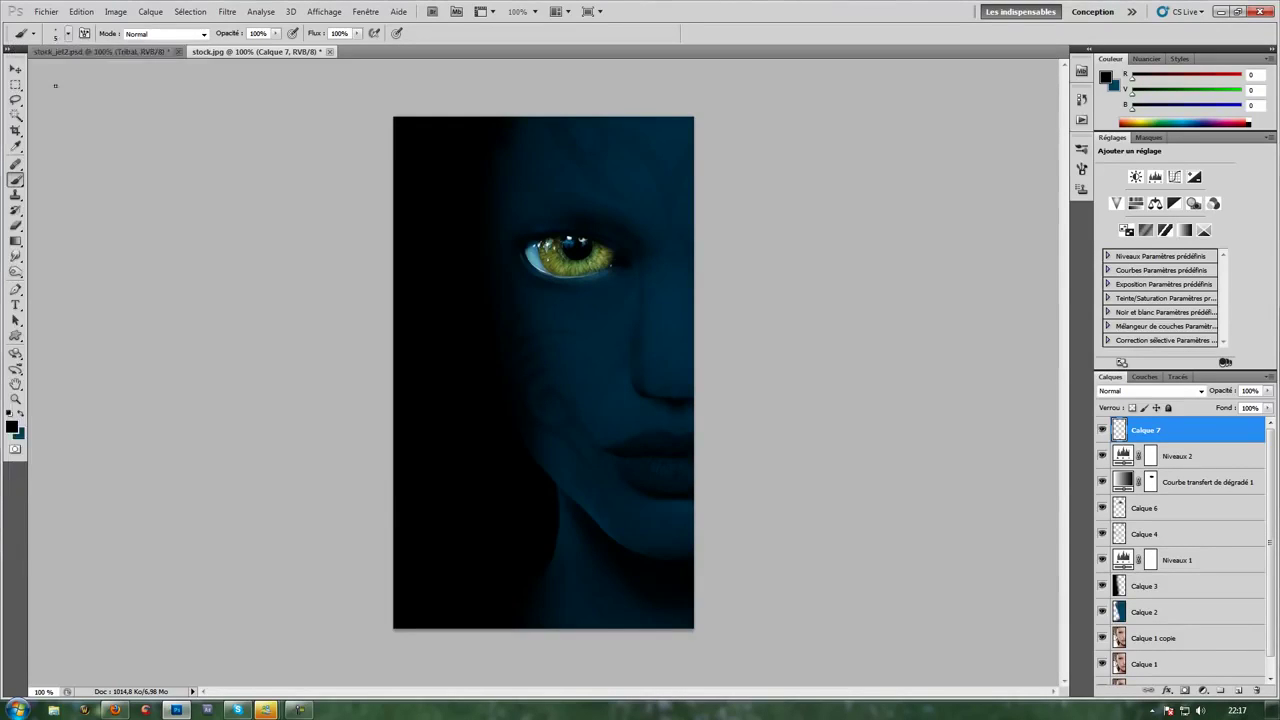
Set the foreground colour to white and enable Shape Dynamics for the brush.
click(15, 428)
drag(839, 437, 745, 211)
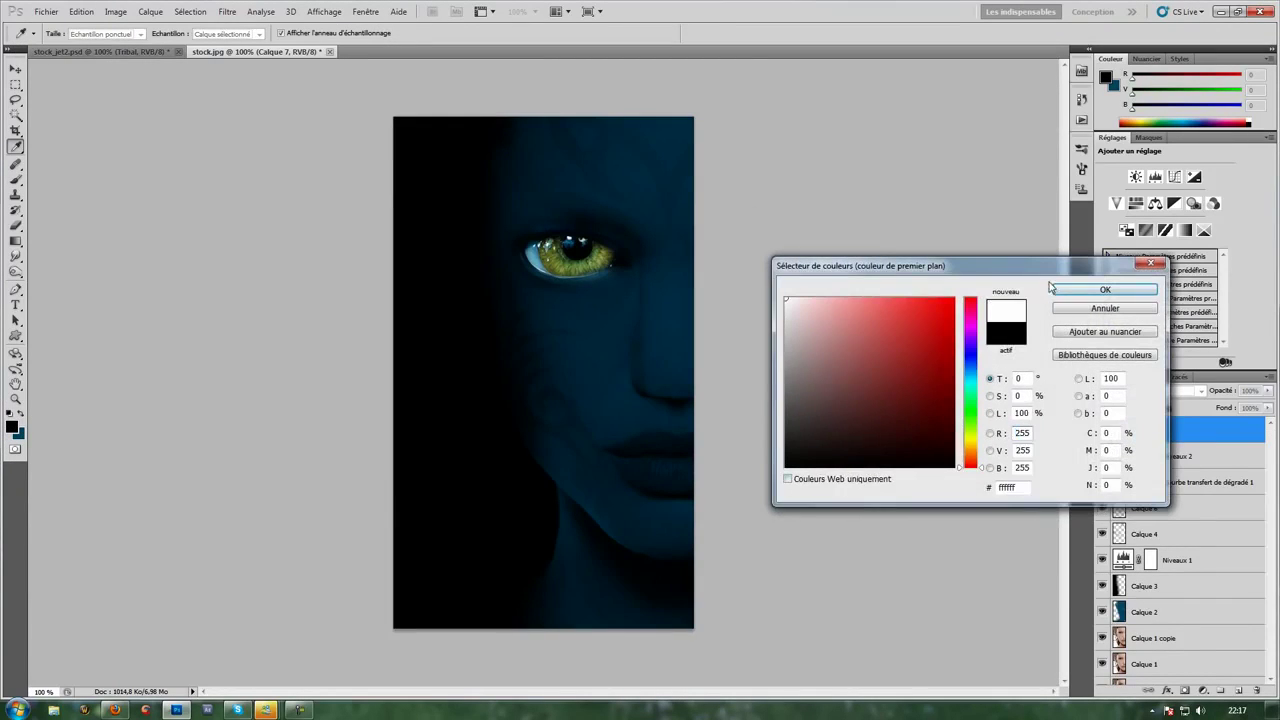
click(1055, 289)
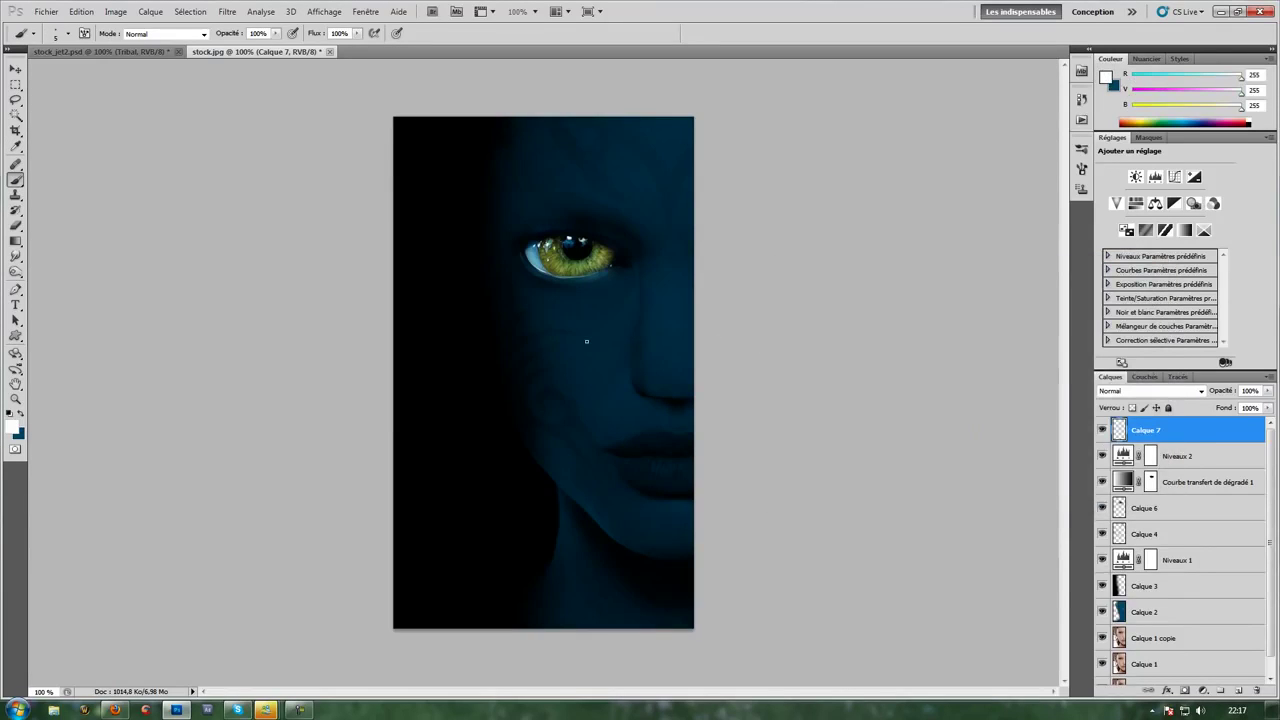
click(1081, 166)
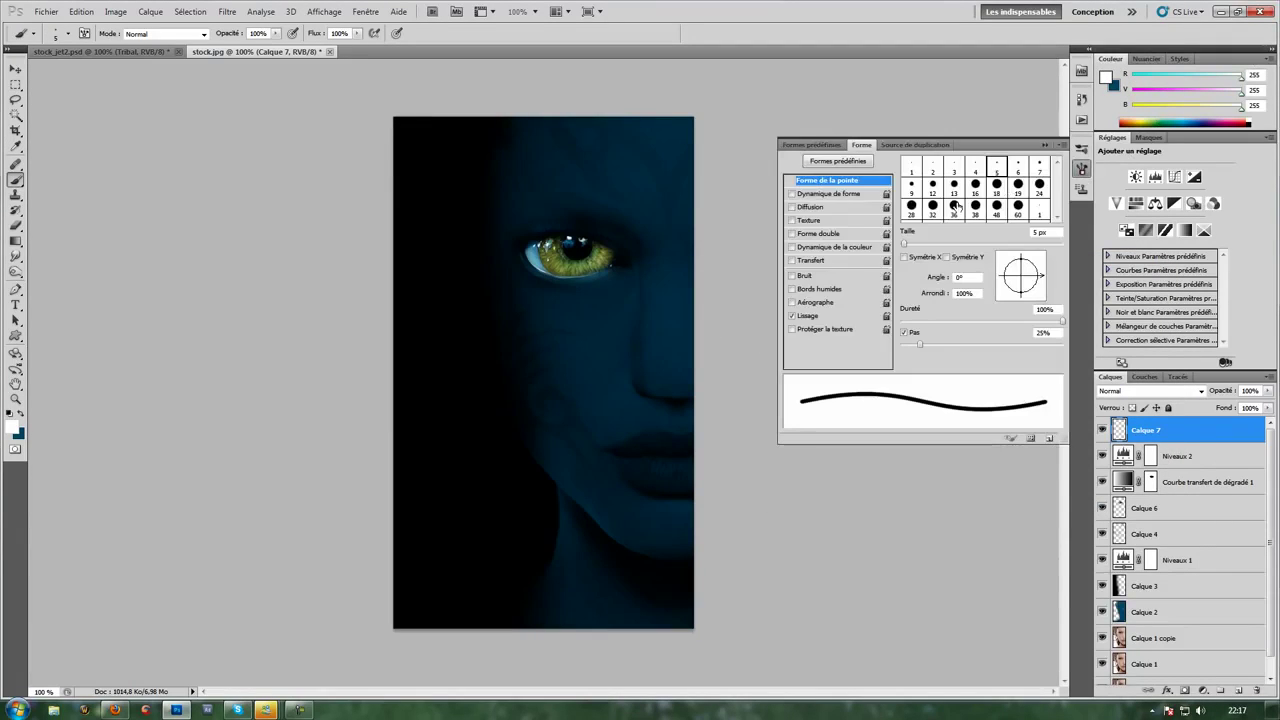
click(855, 195)
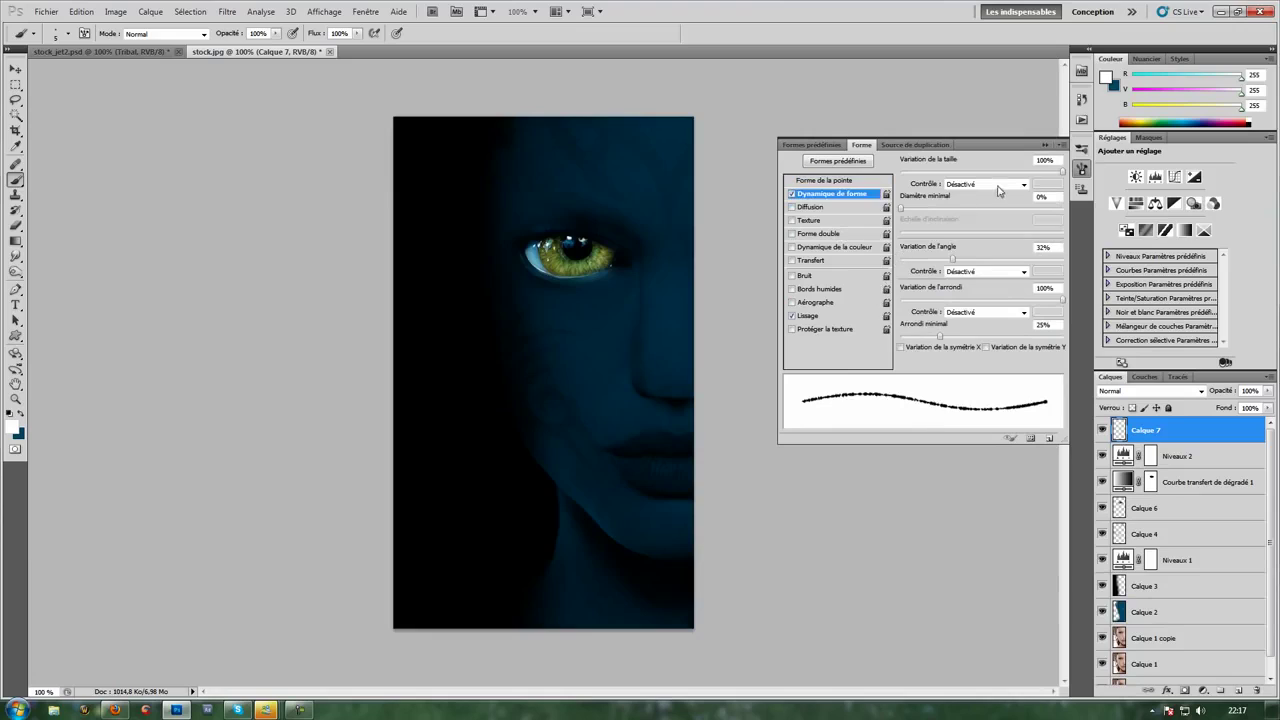
click(1081, 166)
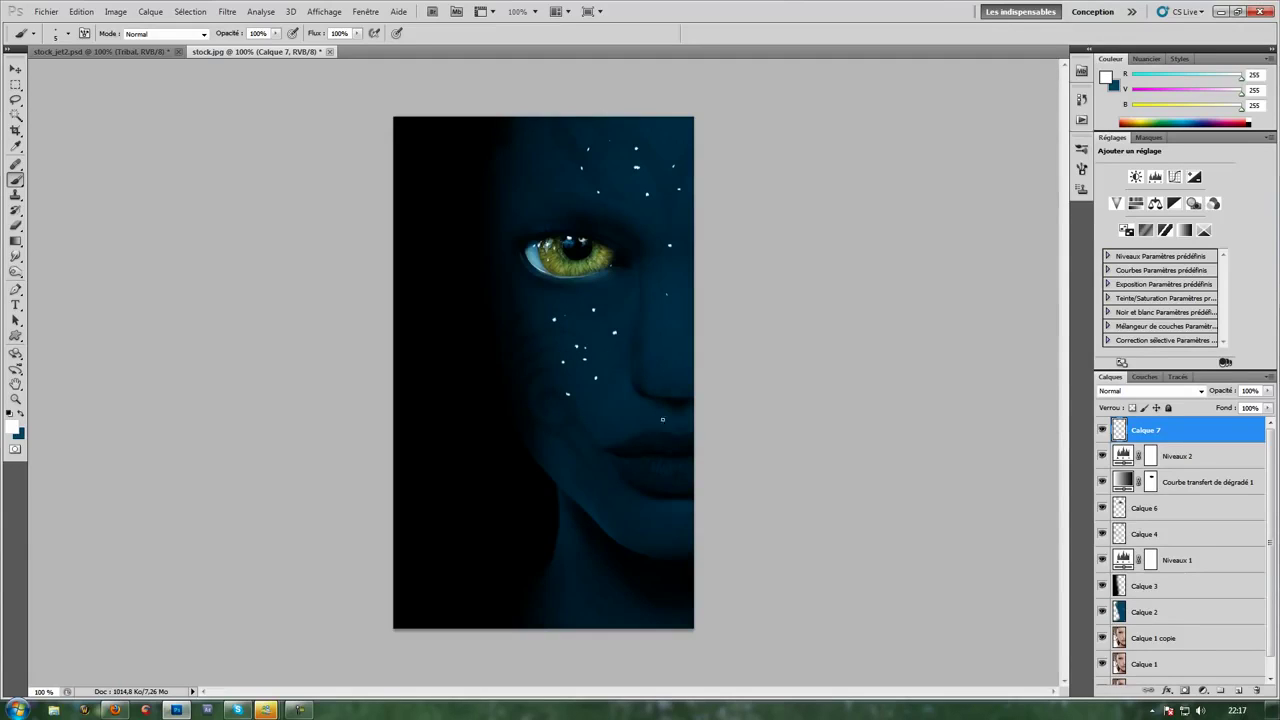
Paint a few small white dots on the cheek on Calque 7.
click(680, 341)
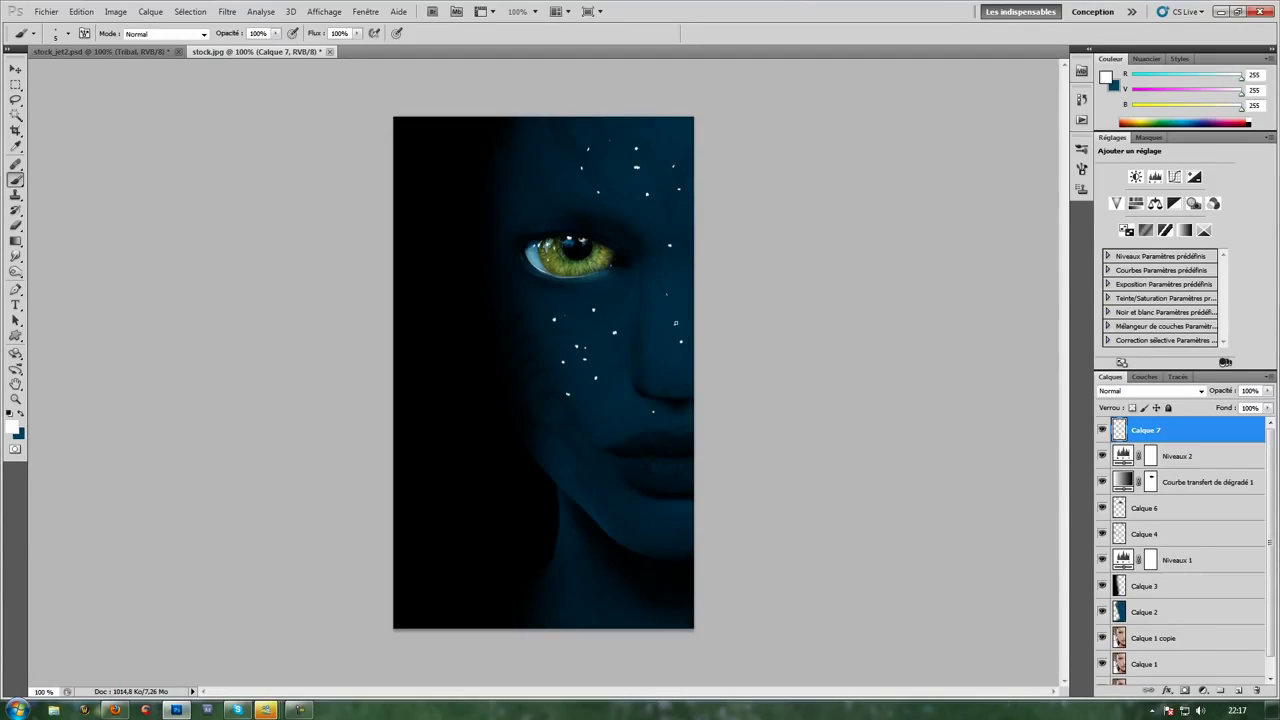
click(600, 418)
click(607, 397)
Give Calque 7's dots a light cyan Outer Glow with adjusted spread.
right_click(1172, 437)
click(1160, 131)
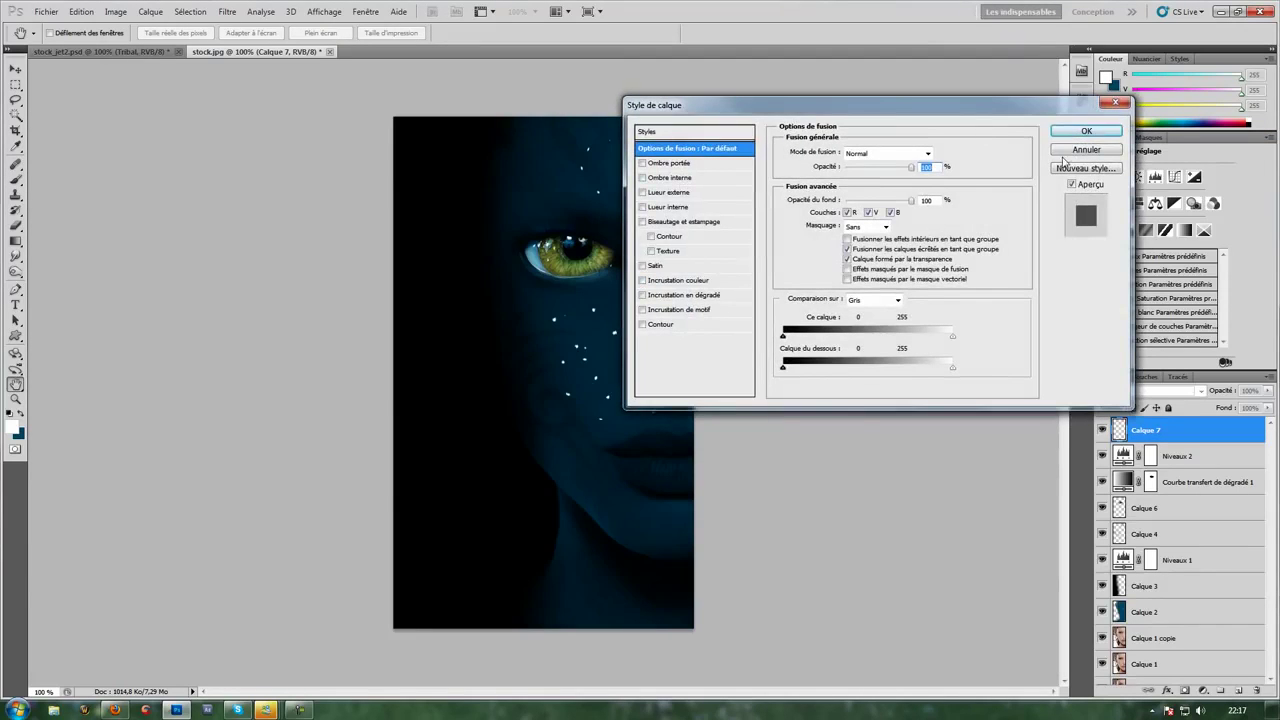
click(1064, 152)
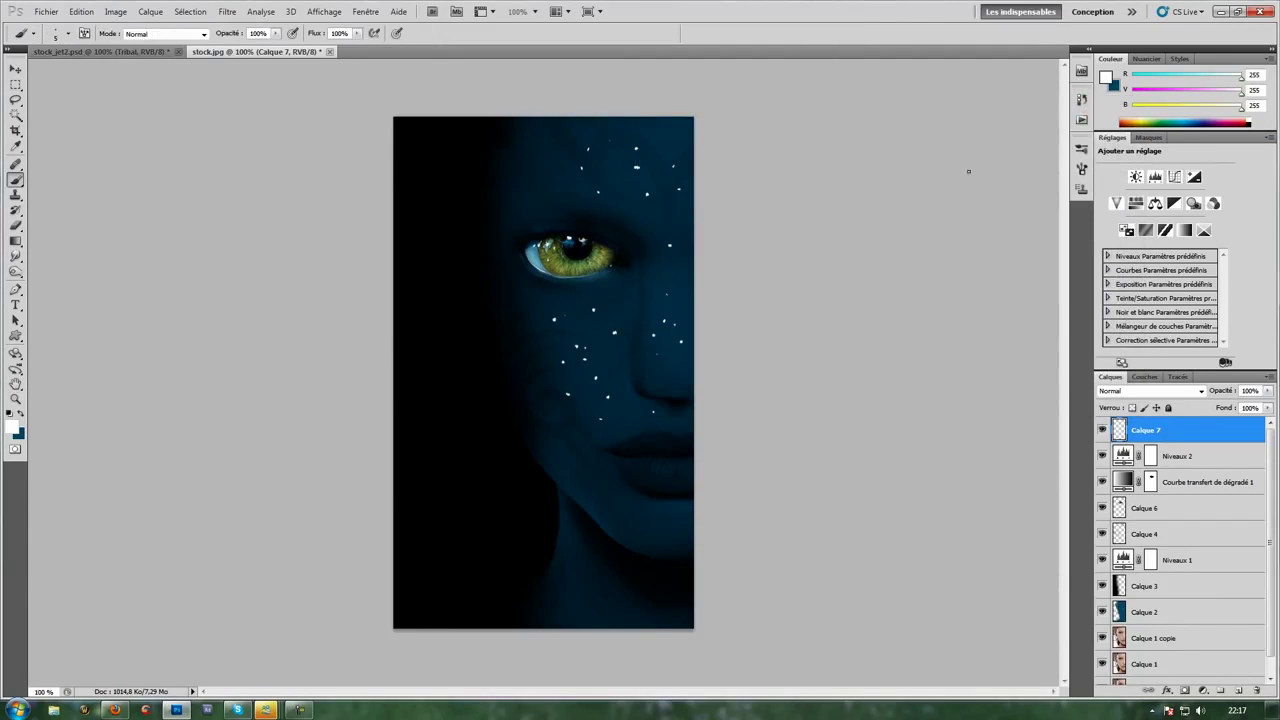
key(ctrl+plus)
key(ctrl+plus)
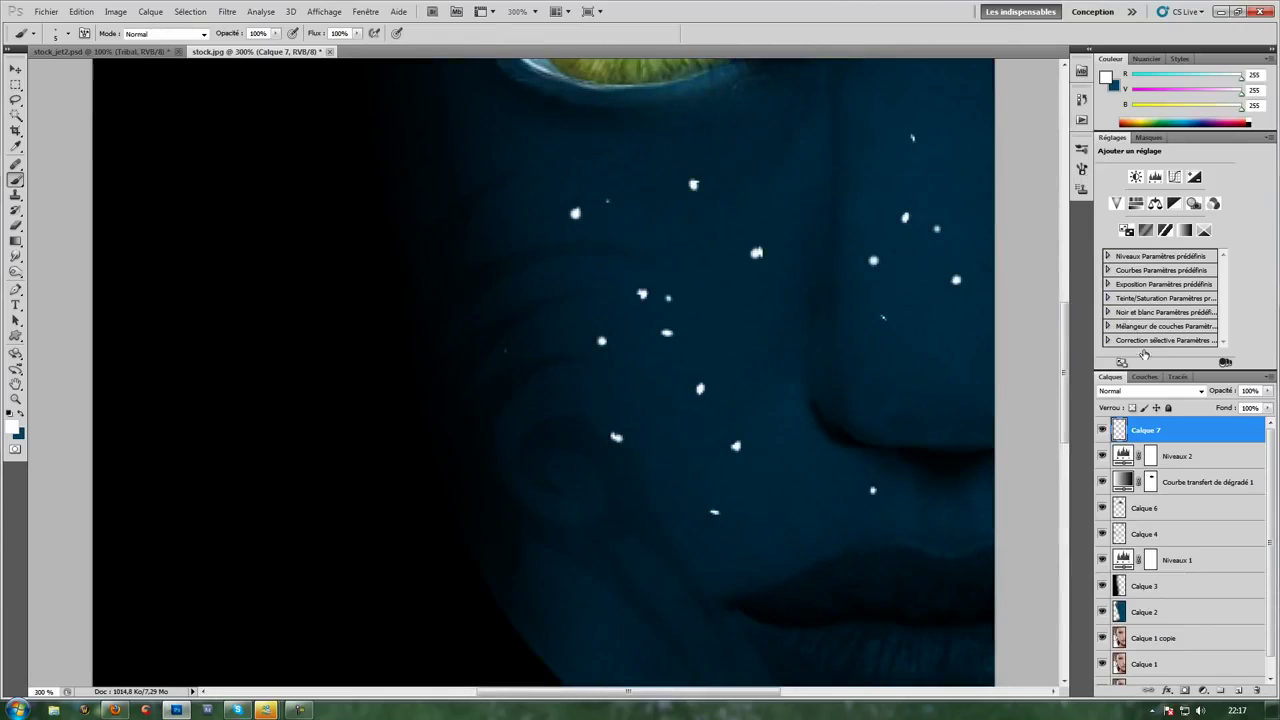
right_click(1190, 429)
click(1160, 128)
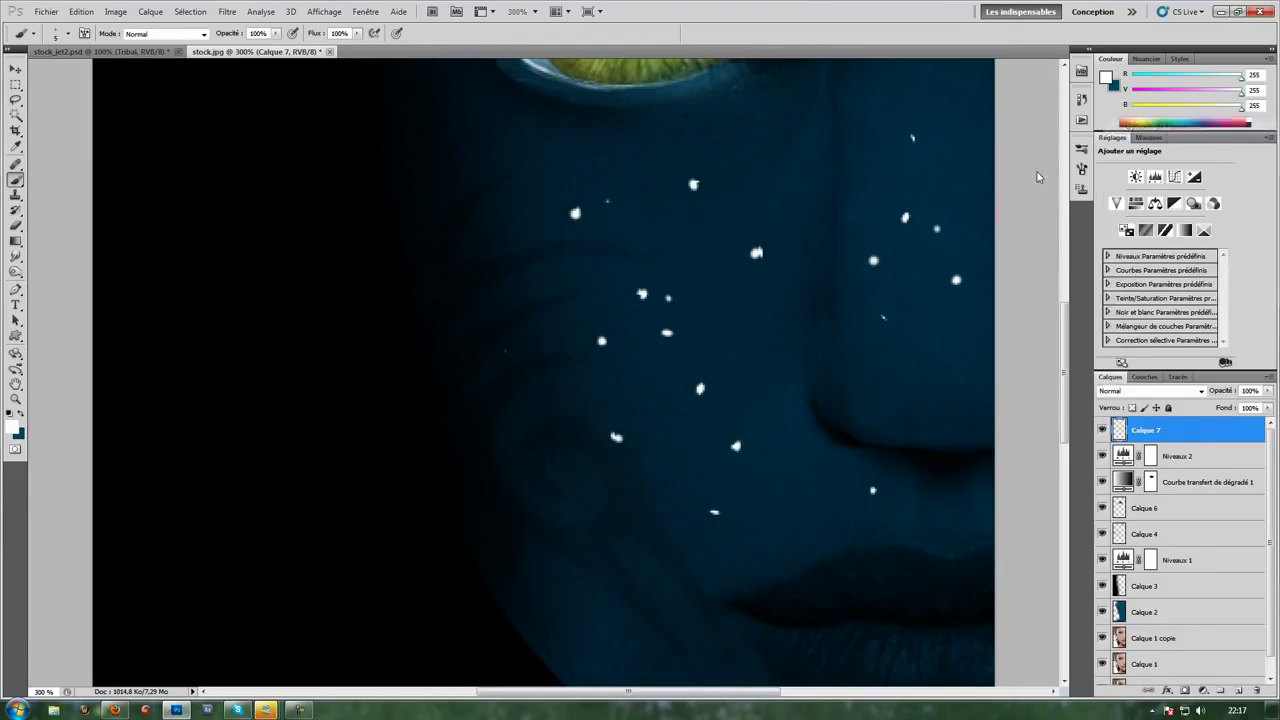
click(690, 192)
drag(731, 105, 855, 90)
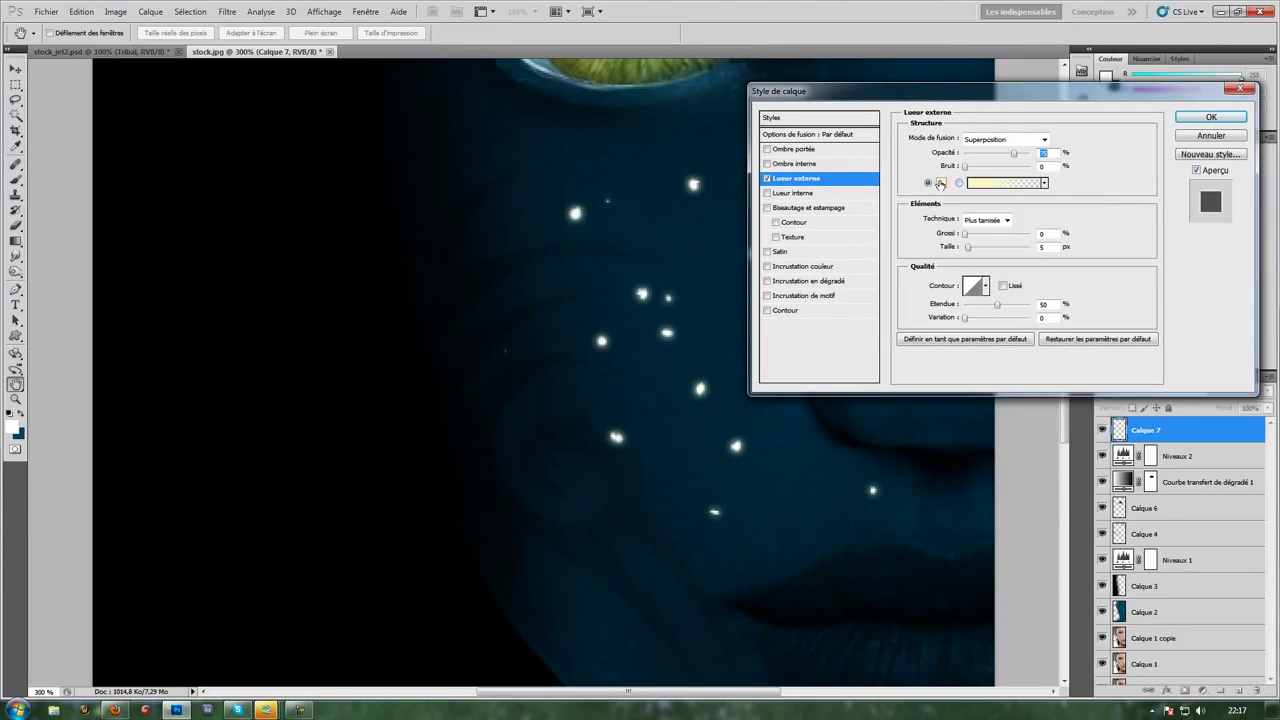
click(939, 182)
click(970, 376)
click(874, 304)
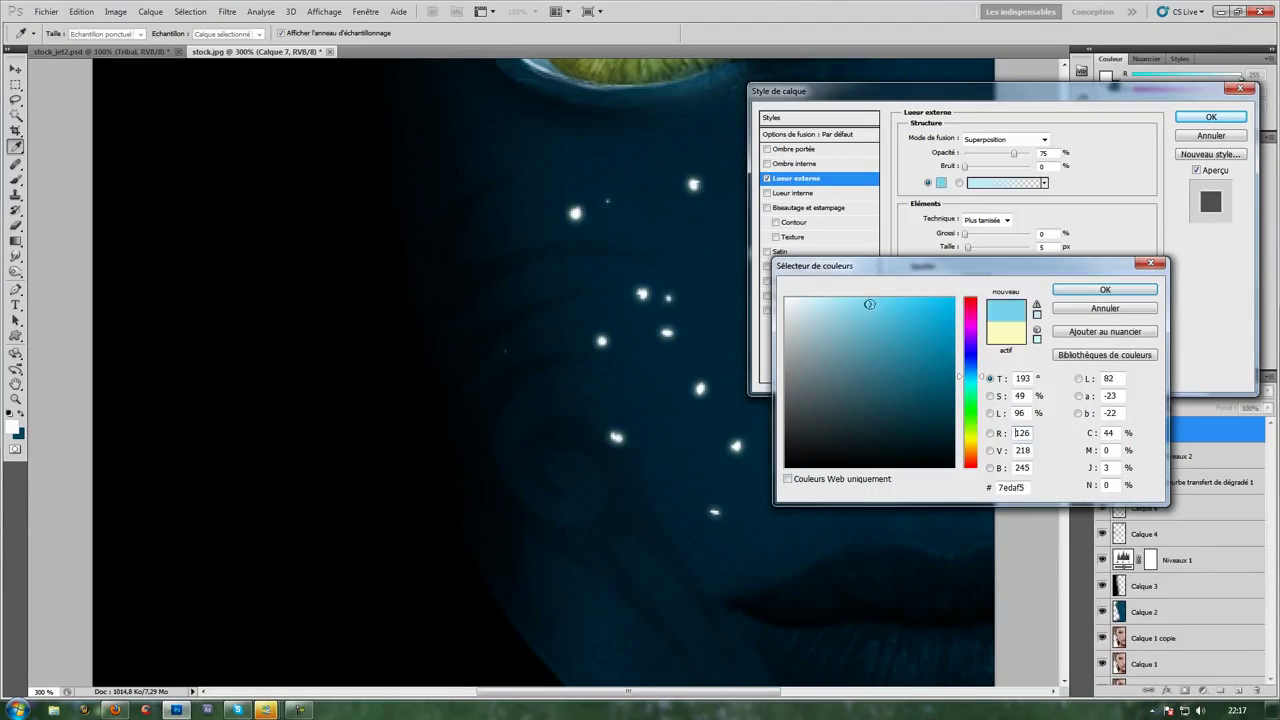
click(1066, 288)
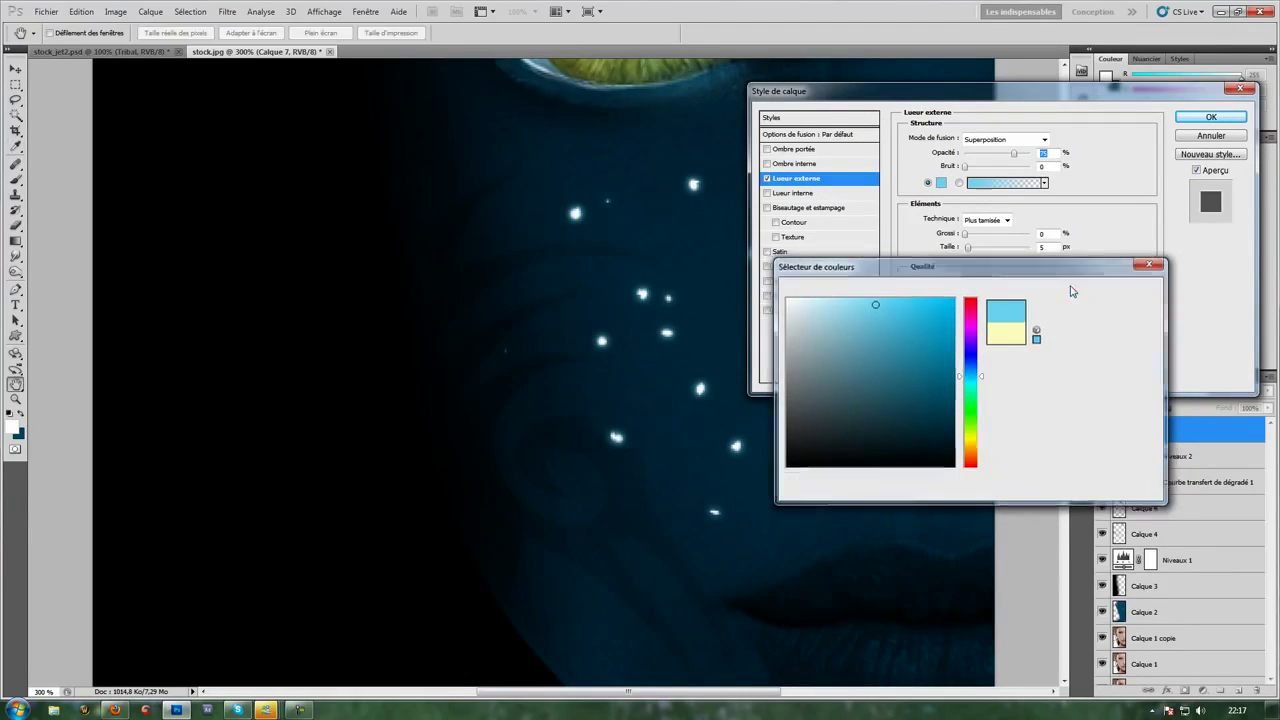
click(967, 236)
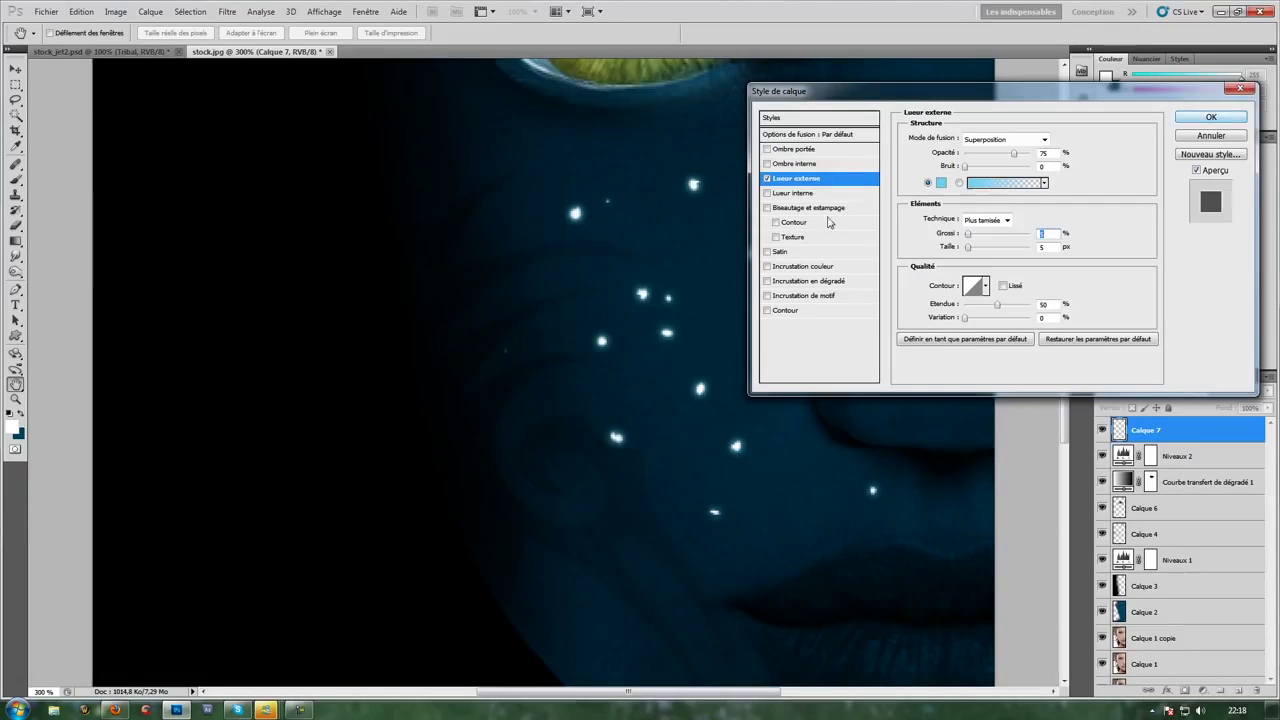
Add a Normal-mode deeper cyan Inner Glow with adjusted opacity and apply both glows.
click(795, 193)
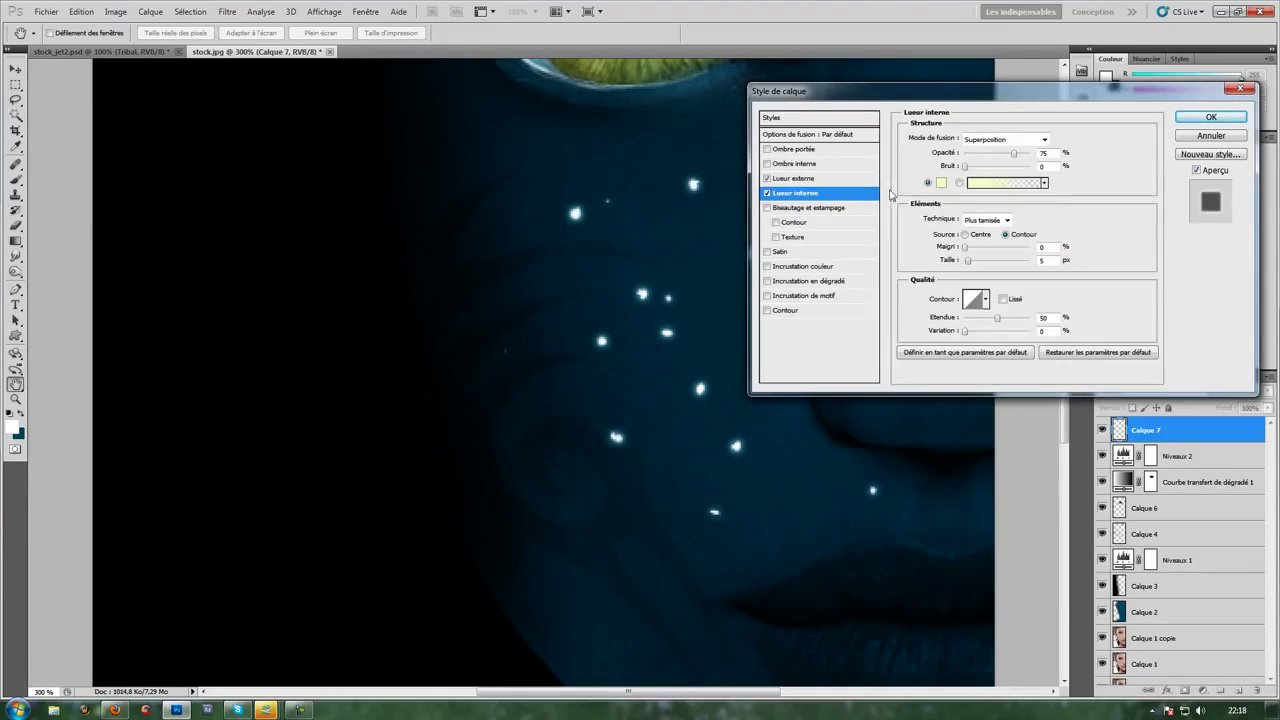
click(985, 140)
click(988, 150)
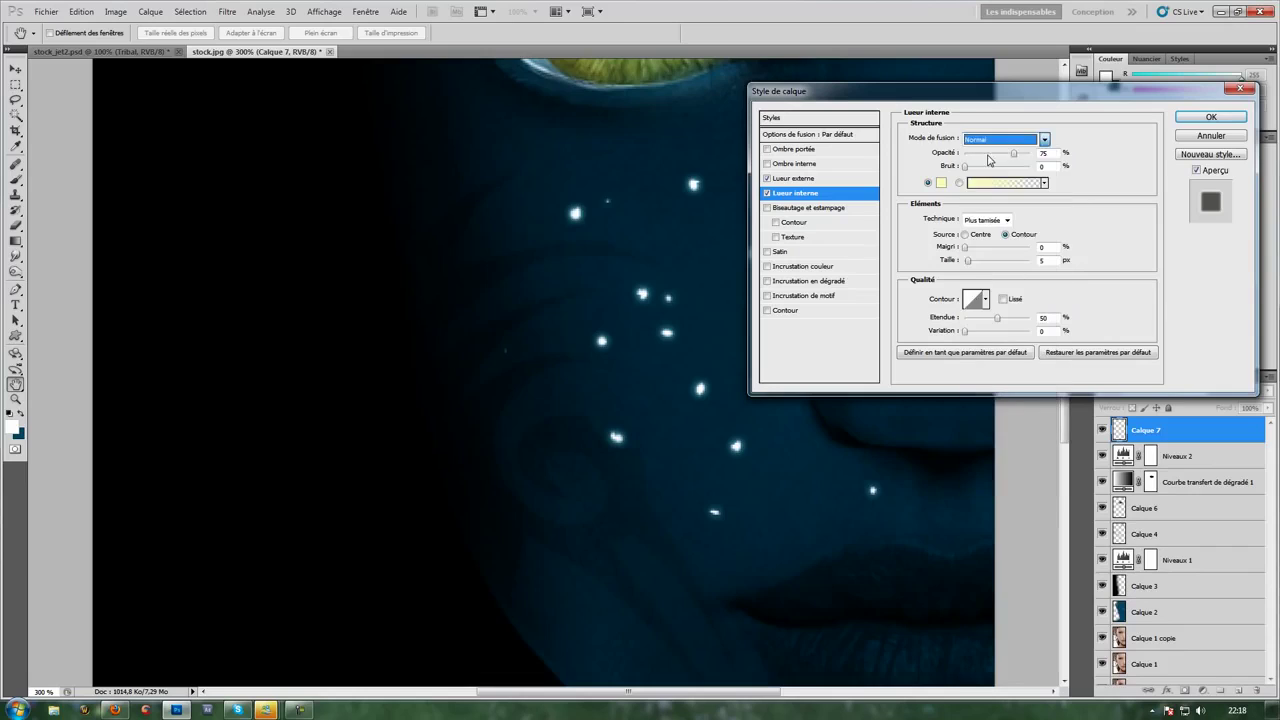
click(940, 183)
click(969, 384)
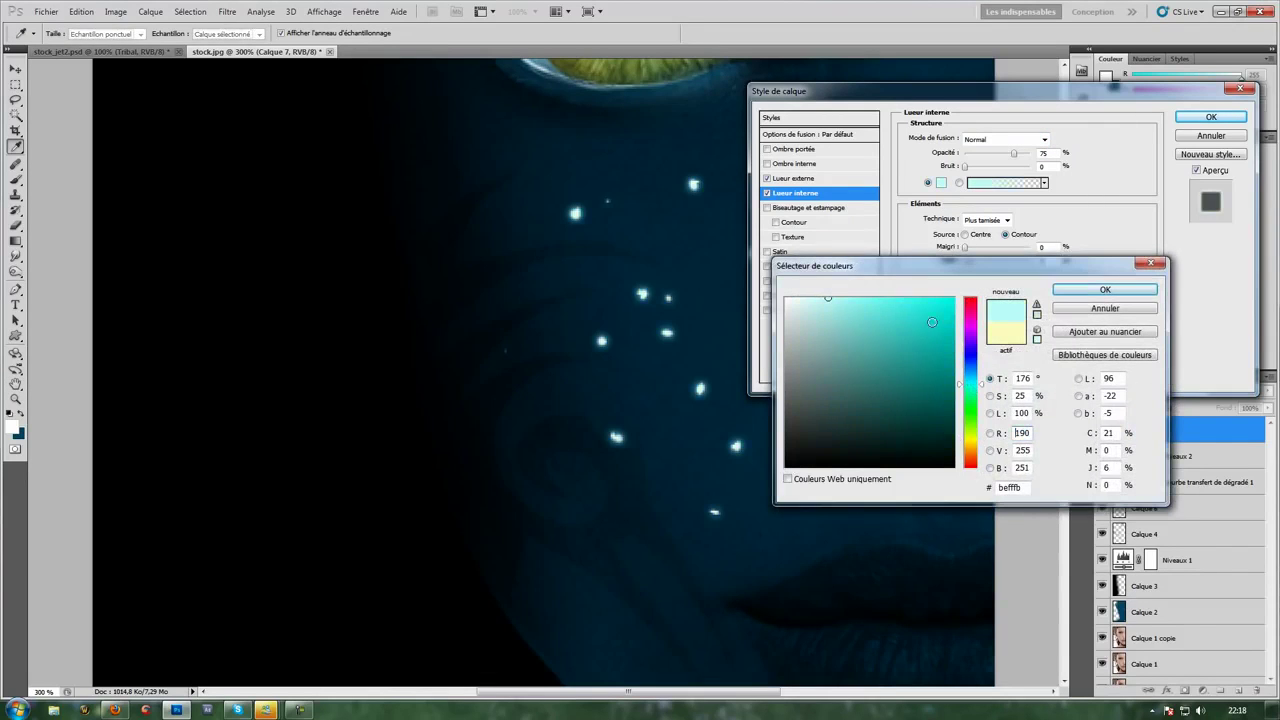
drag(963, 384, 963, 379)
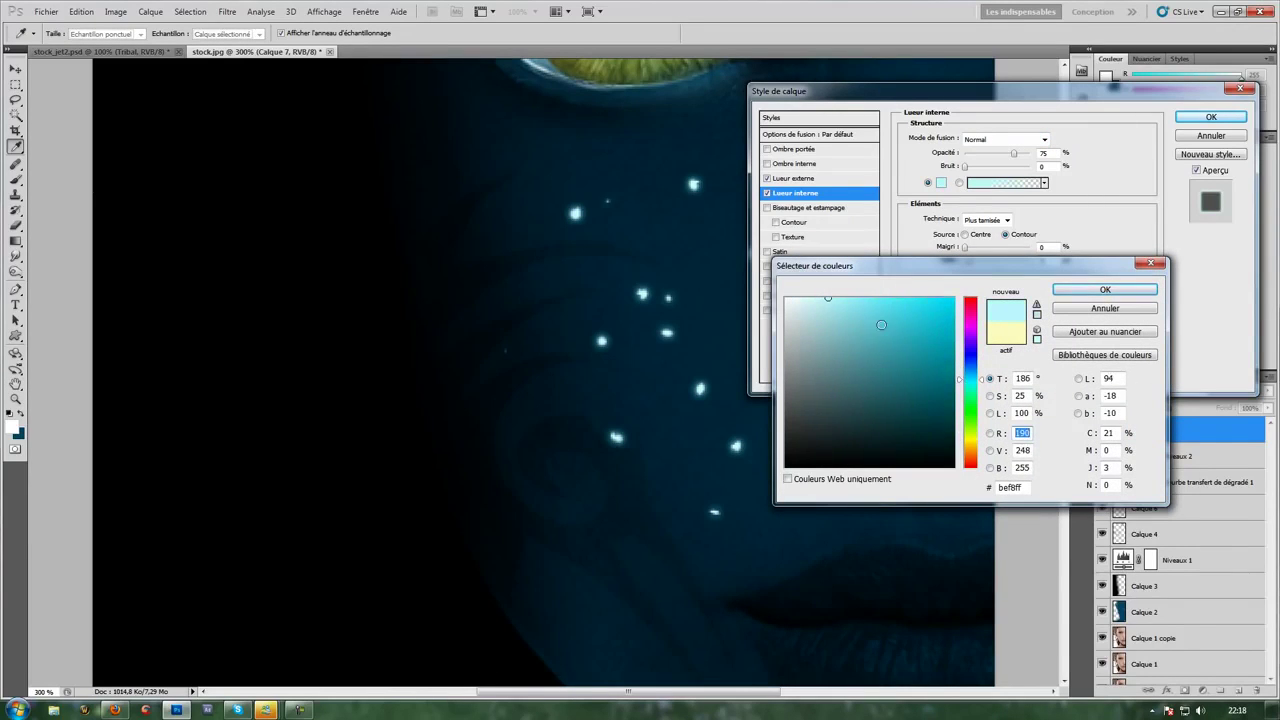
click(862, 310)
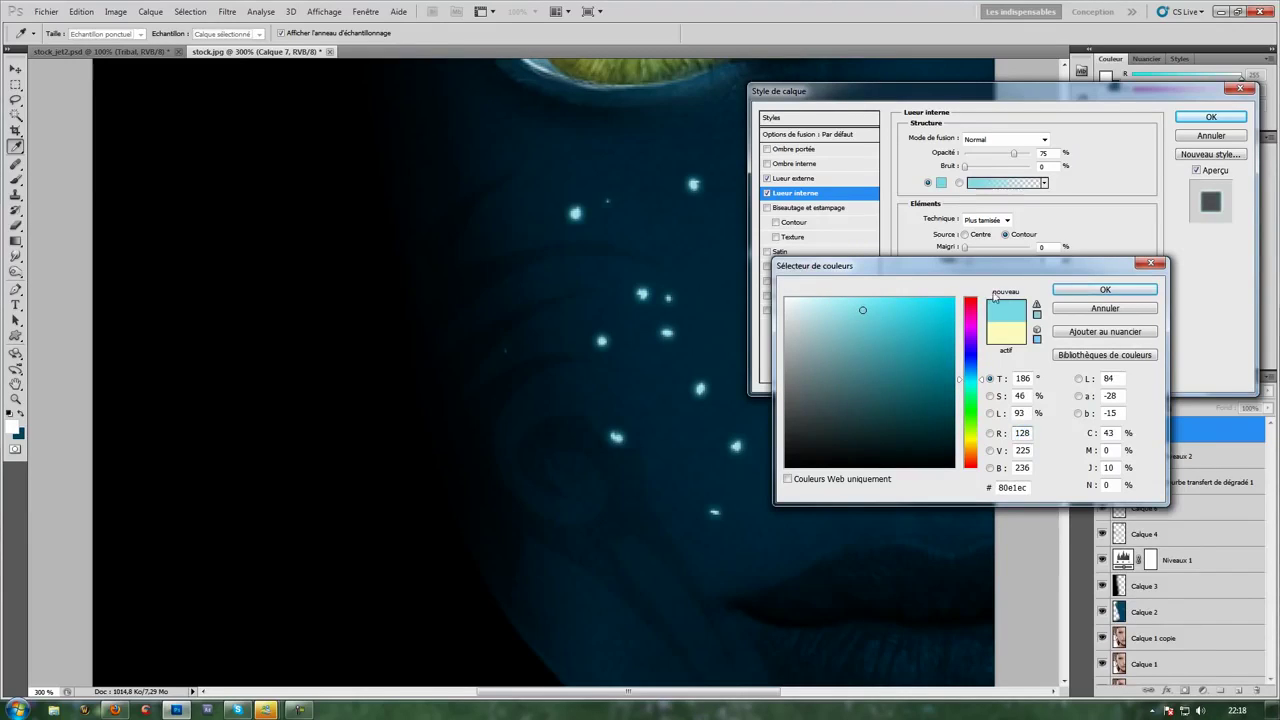
click(1105, 289)
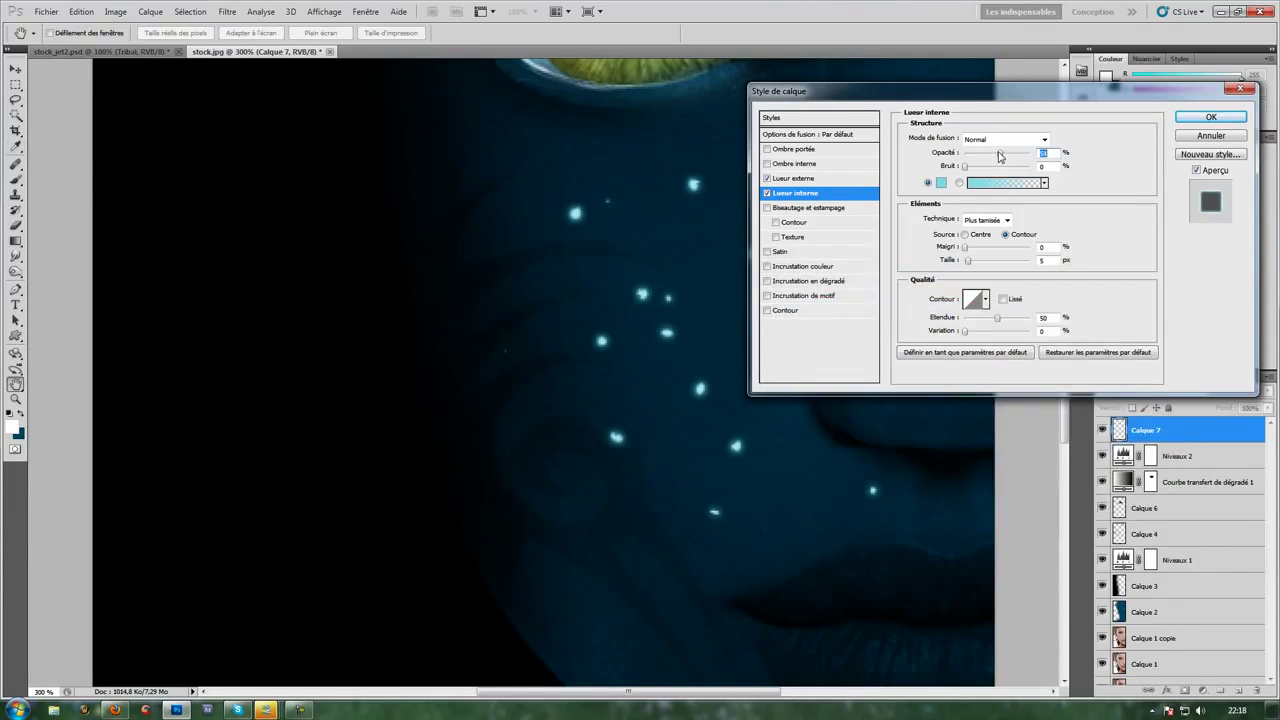
drag(998, 156, 988, 153)
click(1210, 117)
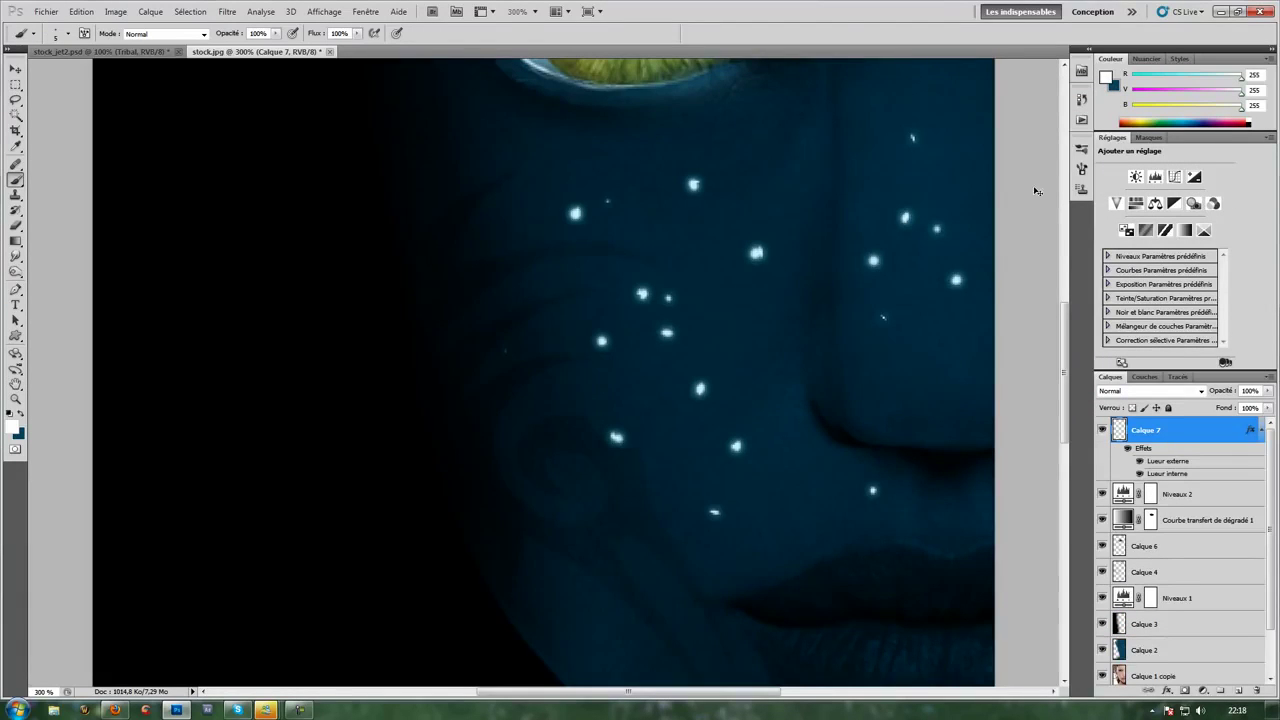
key(ctrl+minus)
key(ctrl+minus)
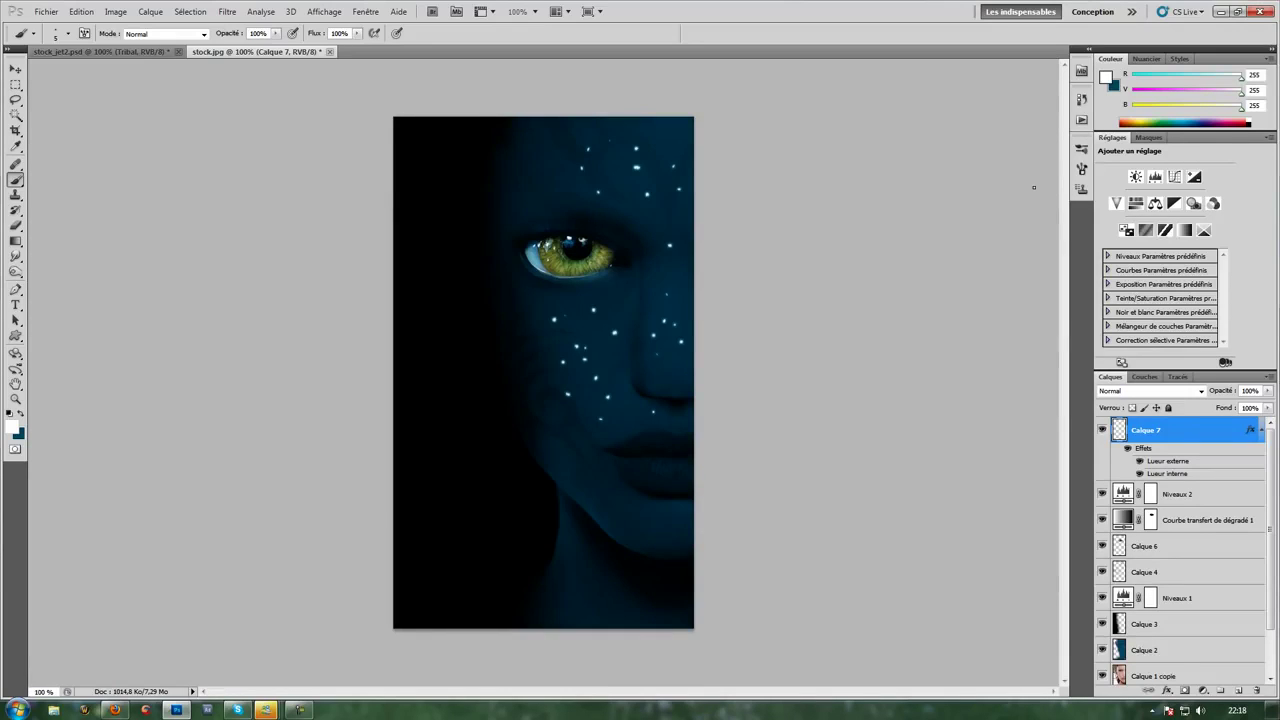
drag(1166, 434, 1169, 543)
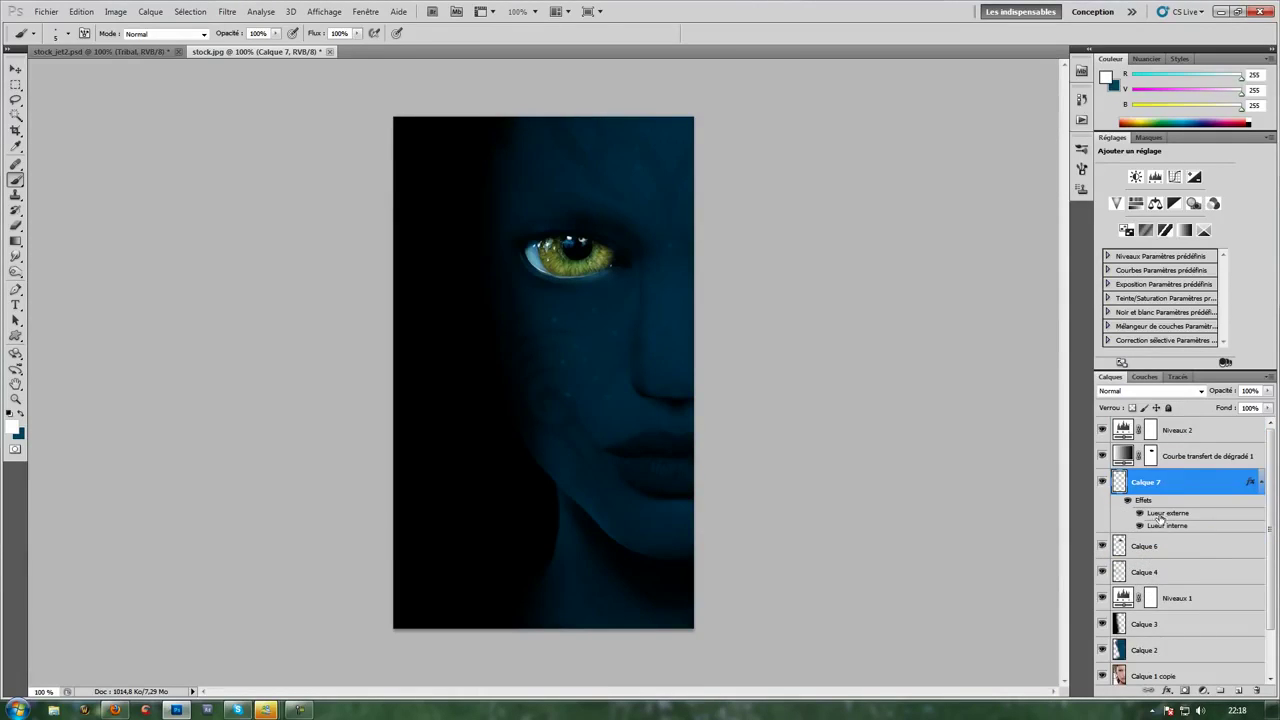
drag(1162, 486, 1178, 426)
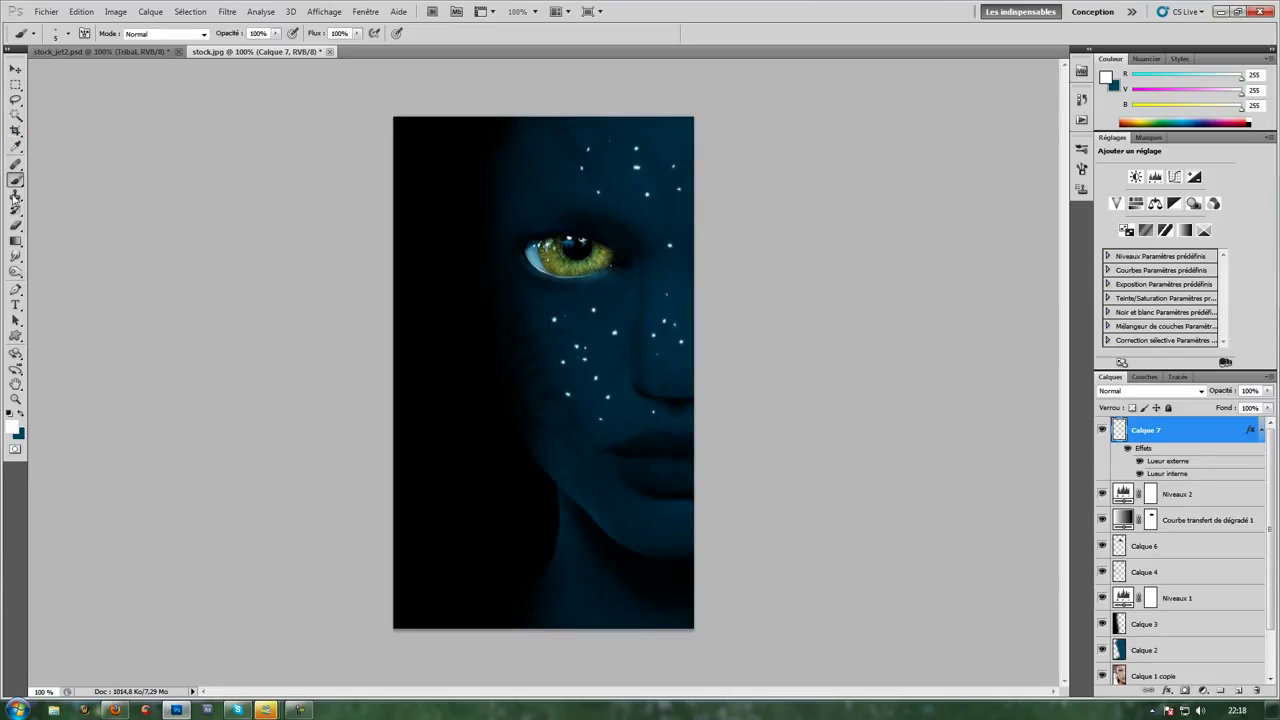
Set up the Eraser with a 3 px hard tip at 100% flow.
click(16, 218)
click(60, 33)
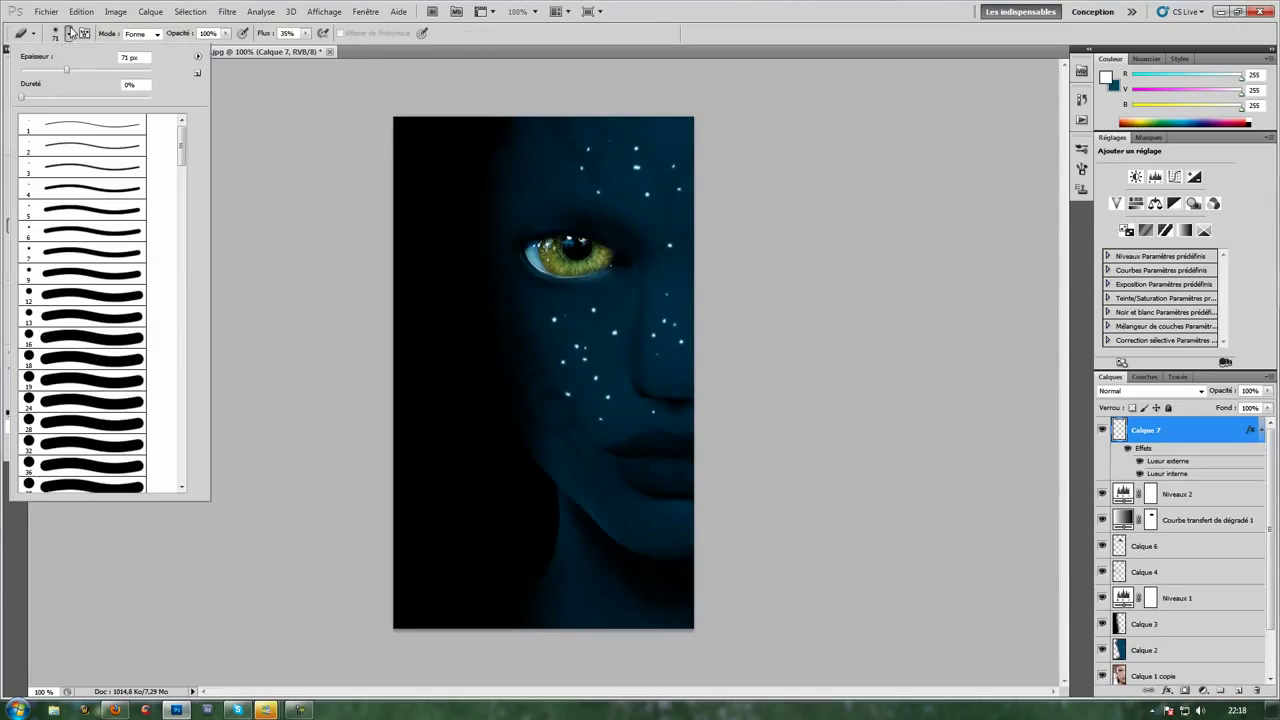
click(62, 166)
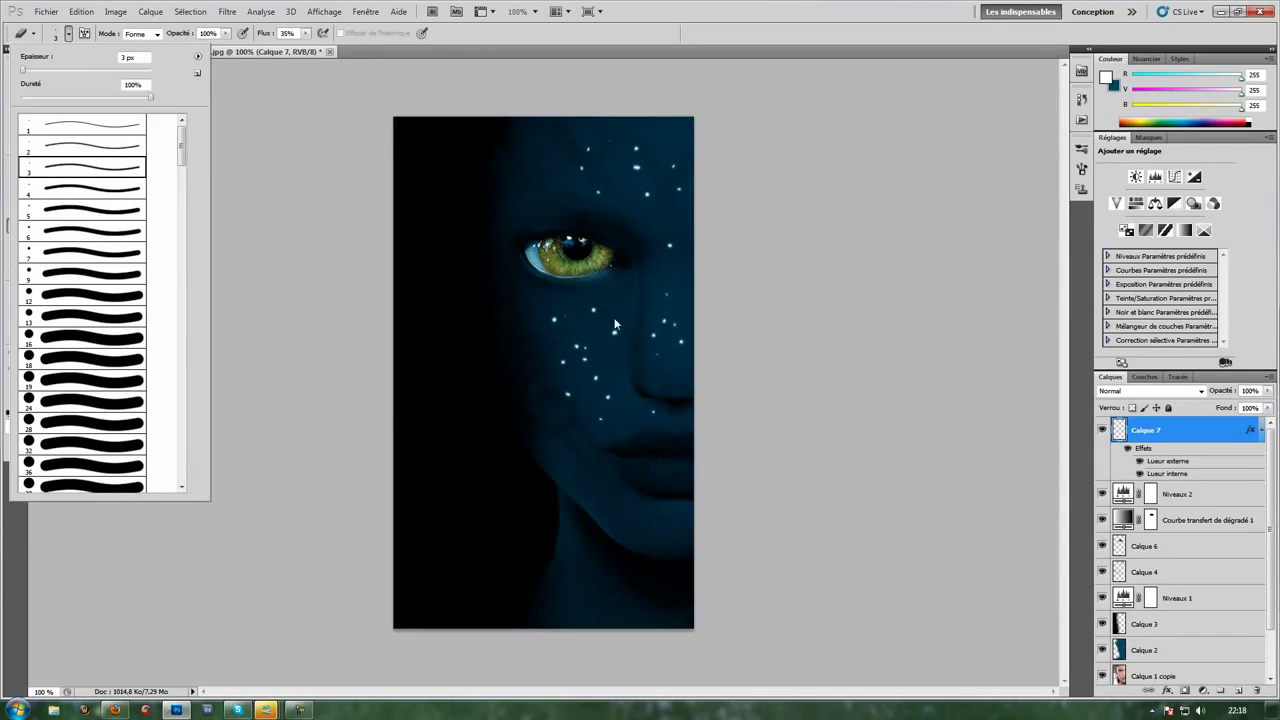
click(77, 28)
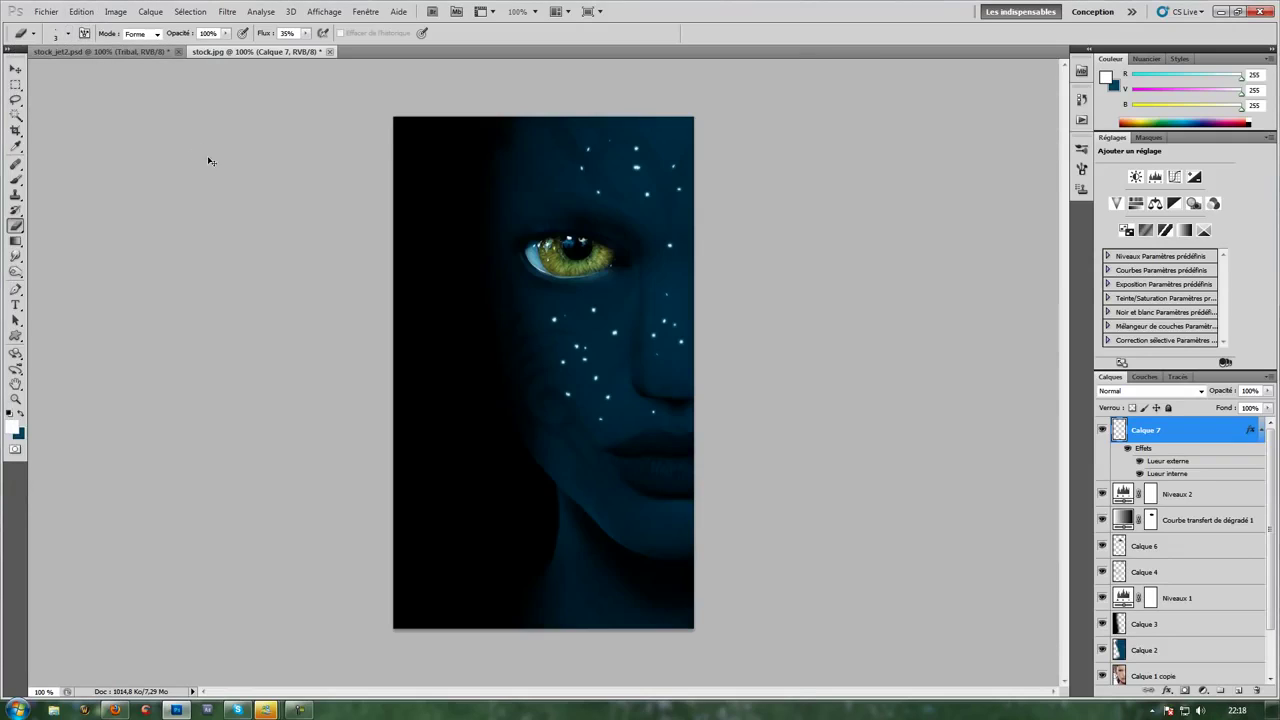
key(ctrl+plus)
key(ctrl+plus)
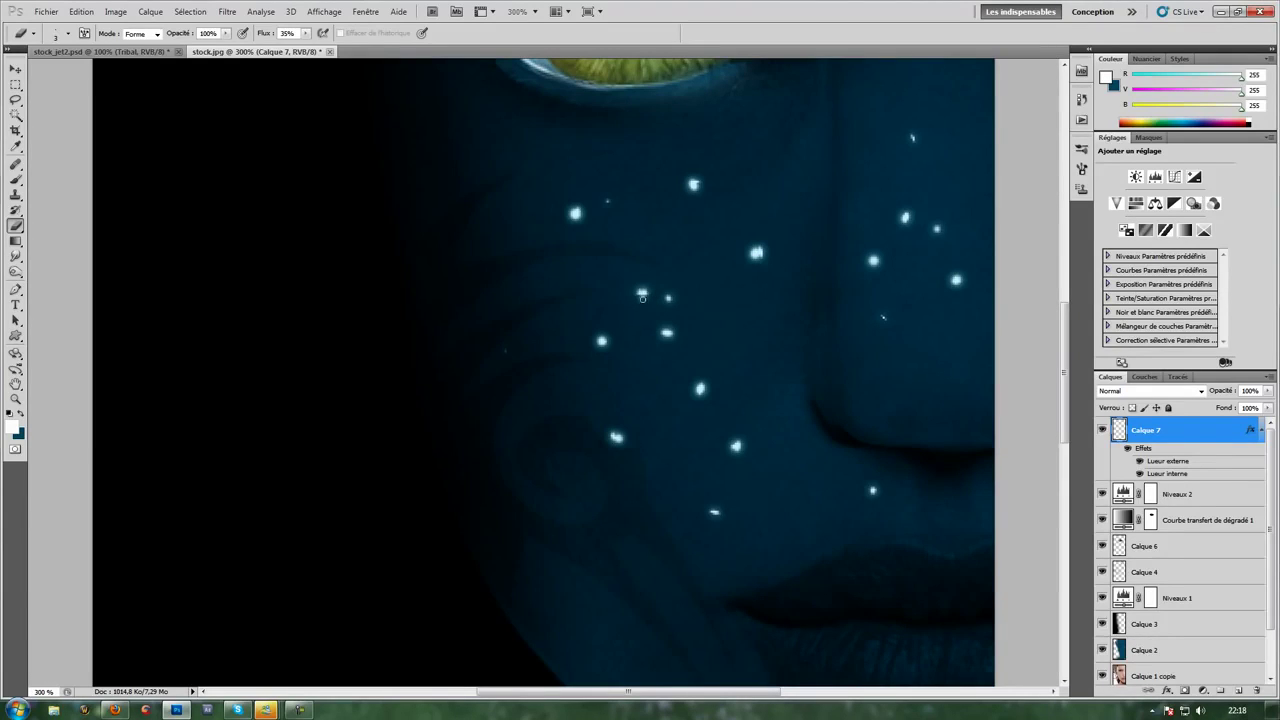
click(306, 33)
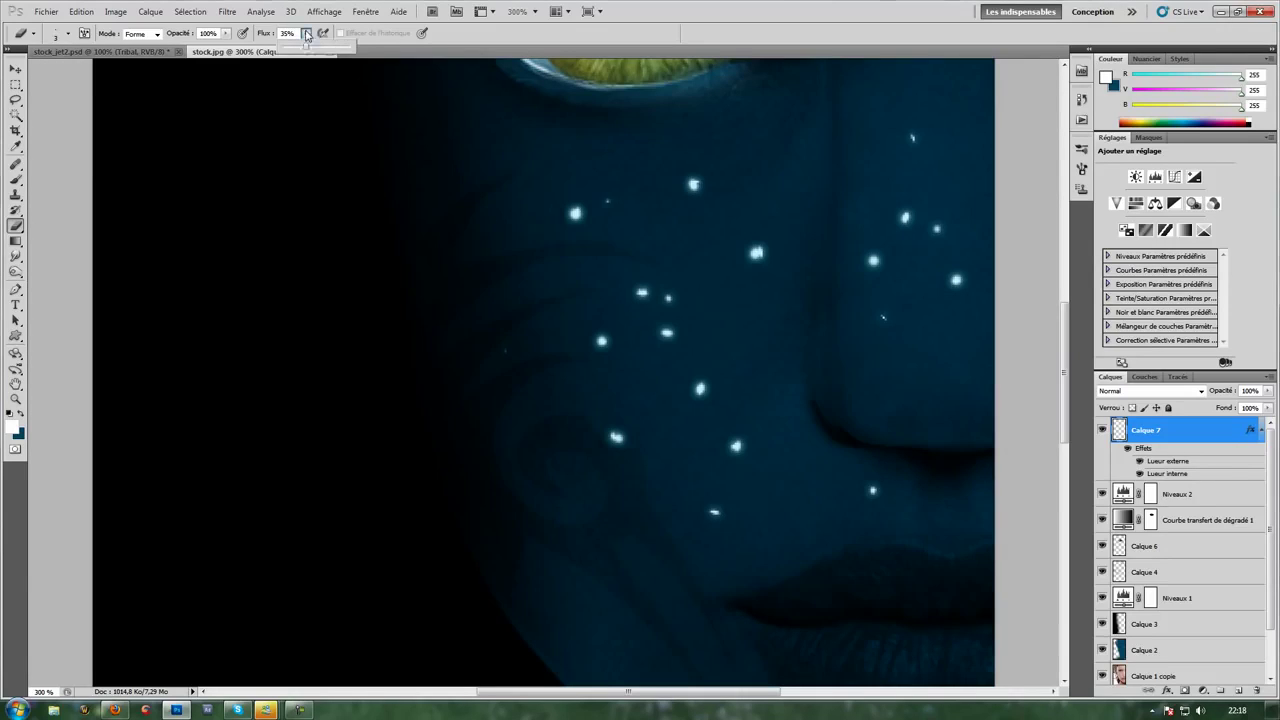
drag(306, 46, 352, 46)
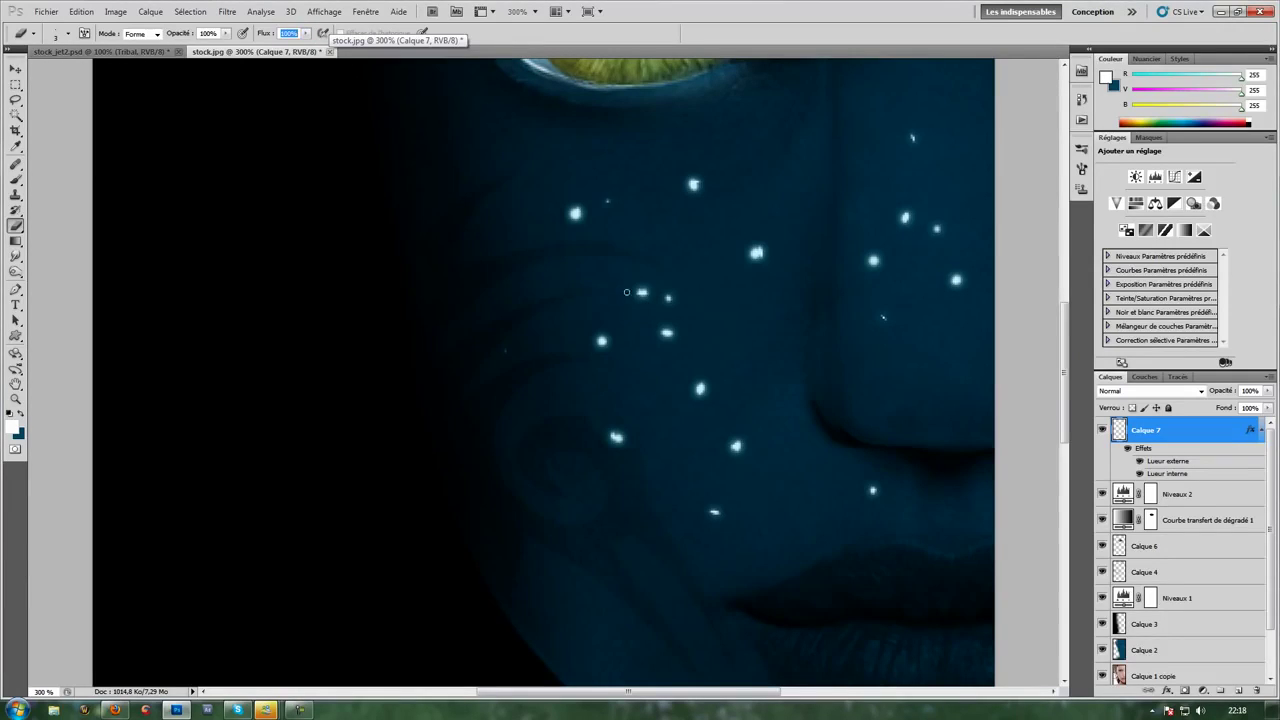
click(646, 288)
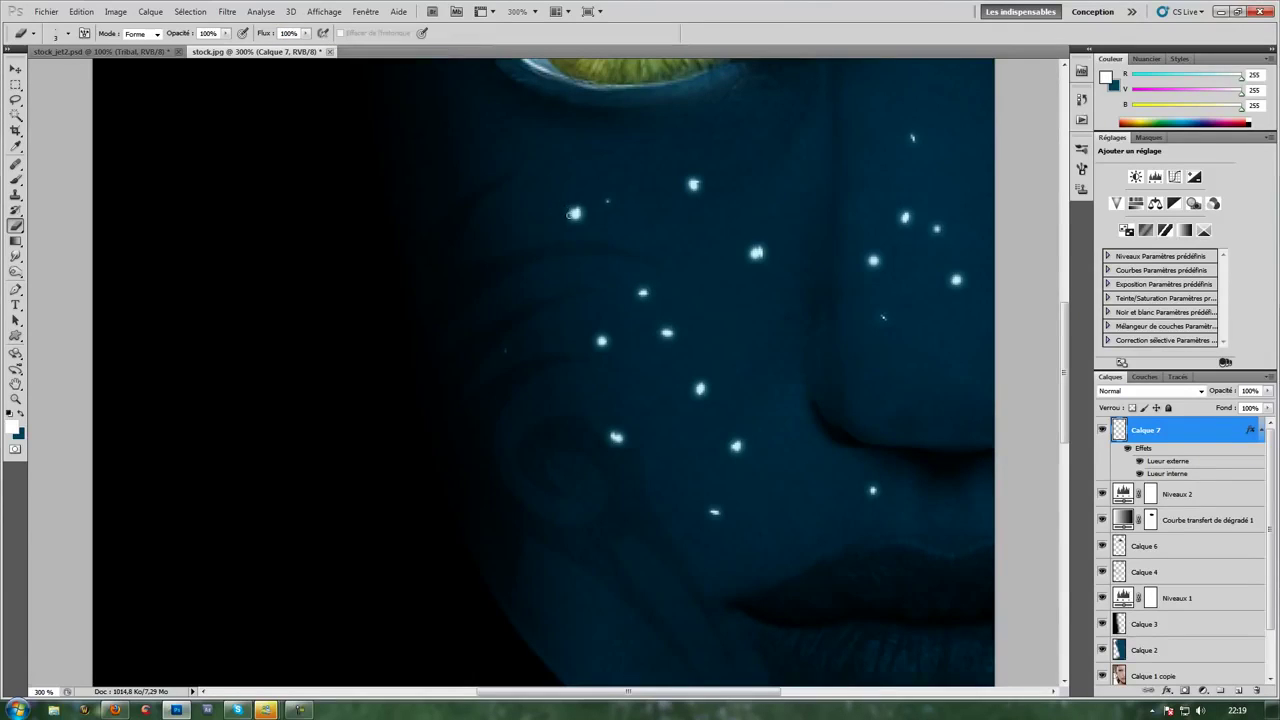
Erase the unwanted glowing dots on the cheek, below the eye and on the forehead.
drag(578, 216, 568, 210)
scroll(663, 300, right, 3)
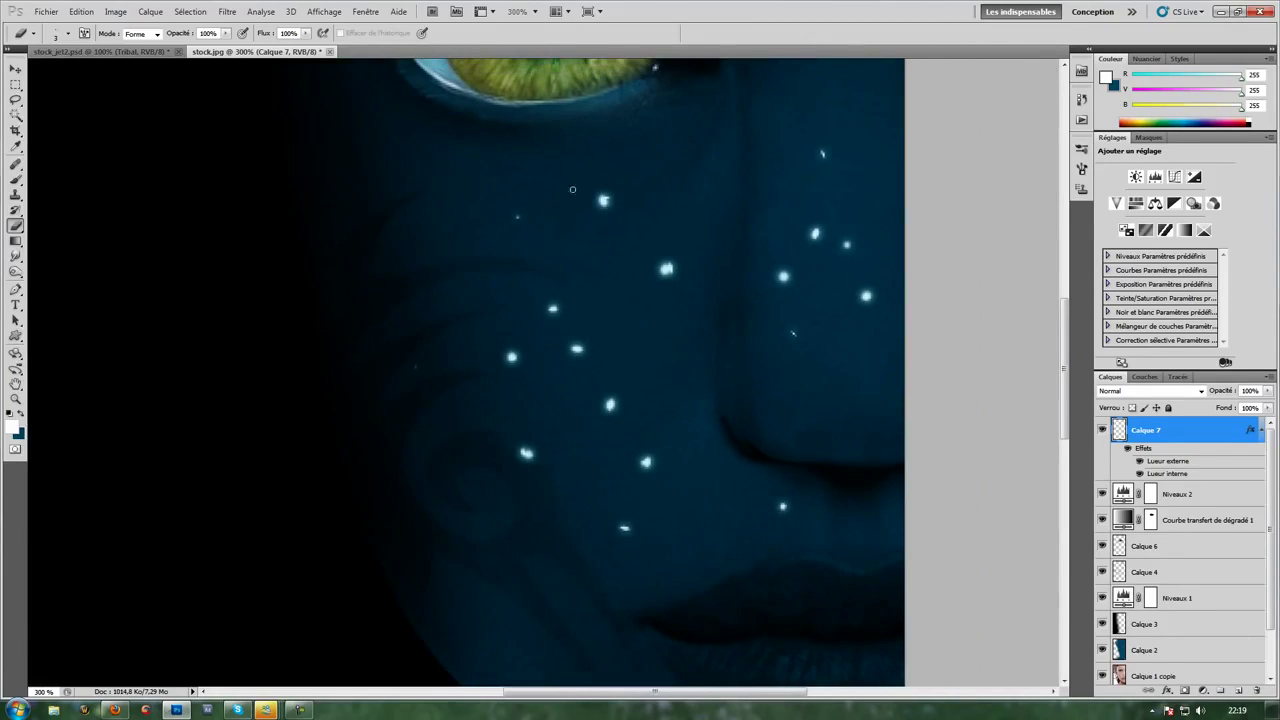
click(783, 276)
click(872, 296)
click(622, 532)
click(526, 450)
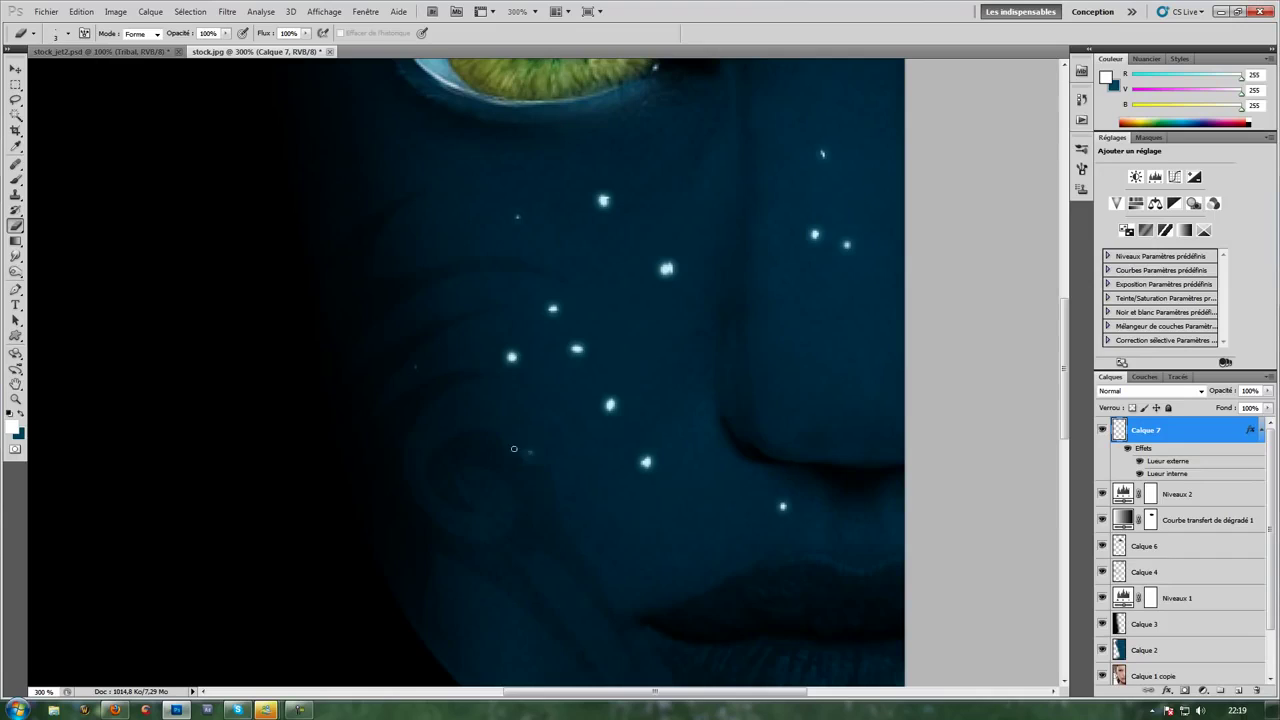
click(575, 350)
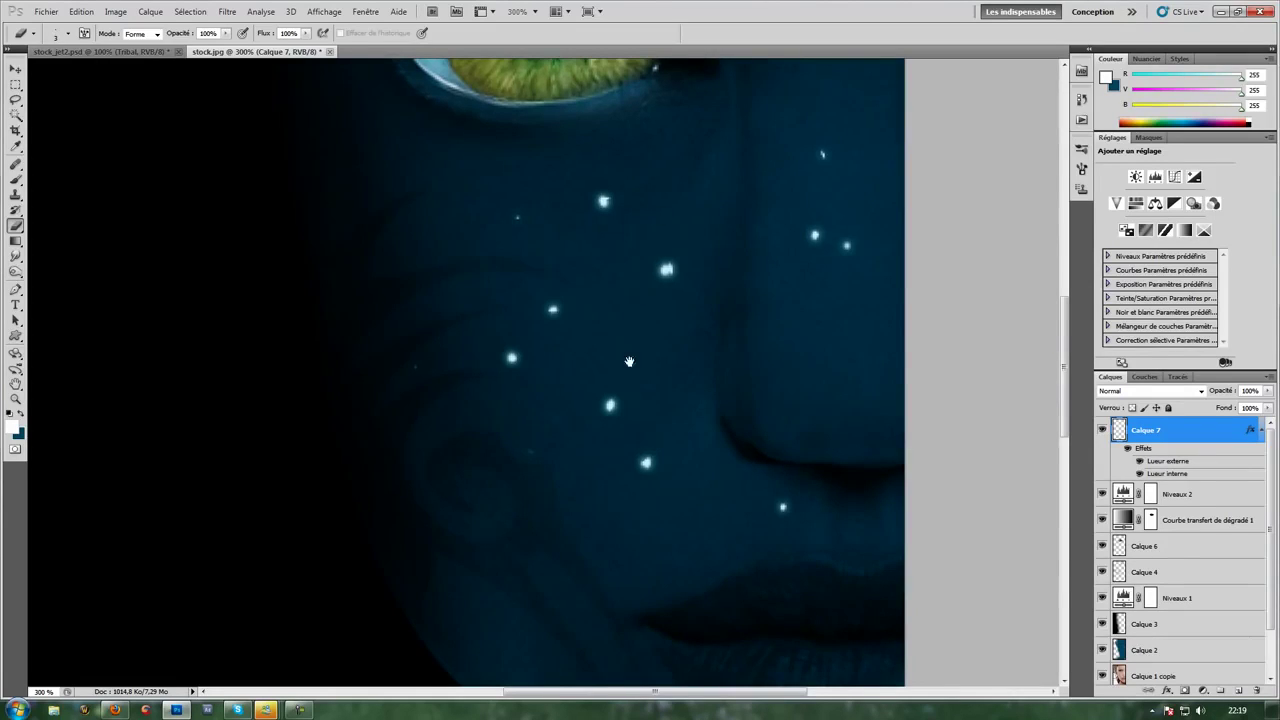
drag(620, 232, 601, 299)
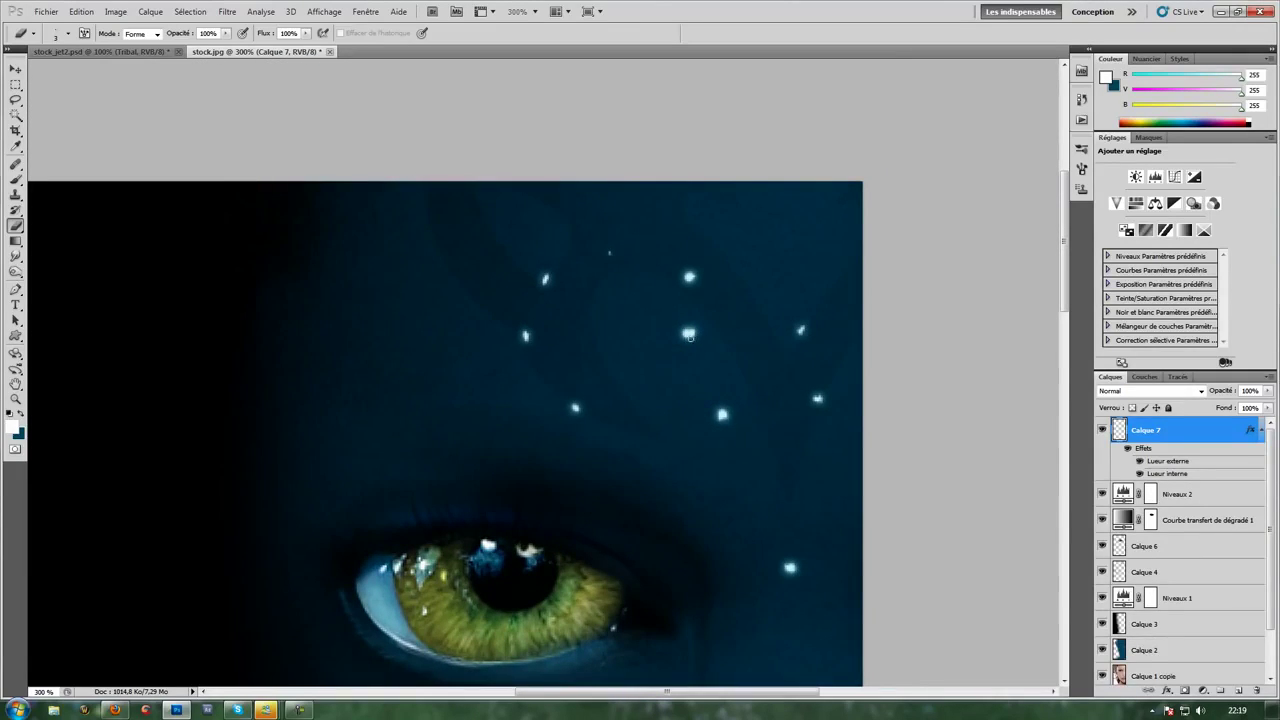
drag(692, 336, 648, 300)
drag(678, 279, 686, 284)
key(ctrl+minus)
key(ctrl+minus)
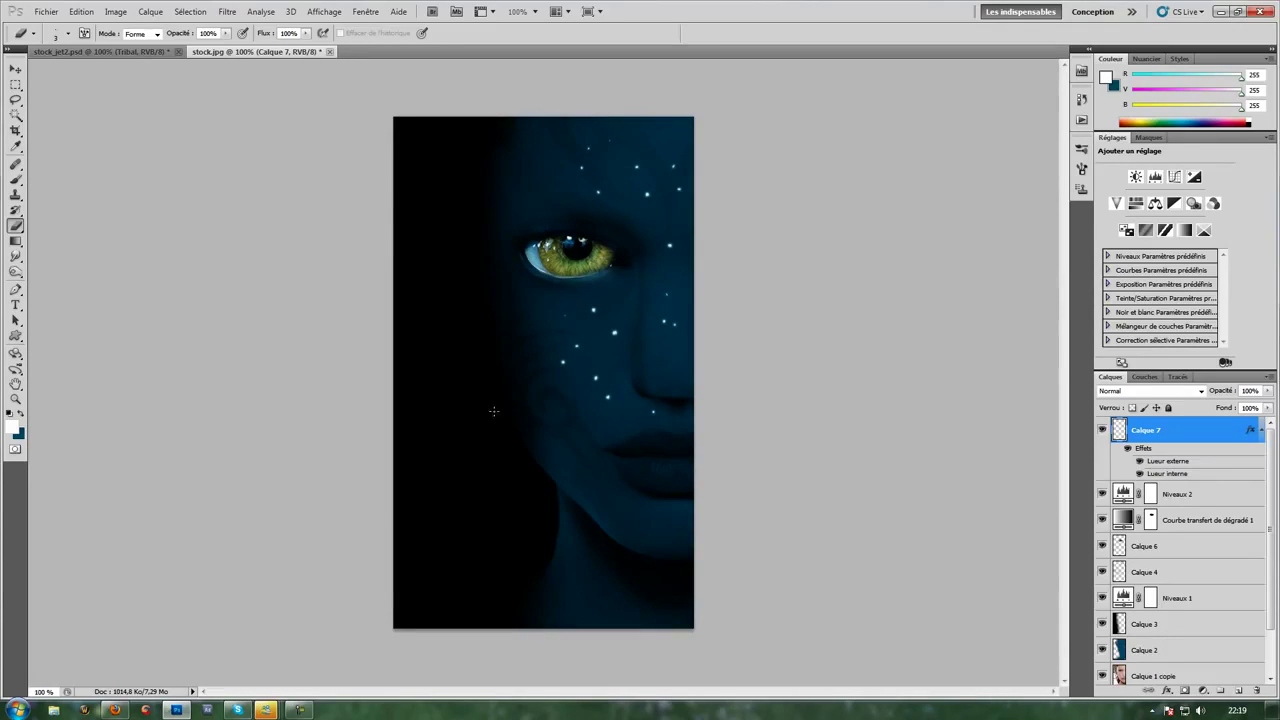
Select the Type tool with a Parchment font, then discard a first partial text attempt.
click(15, 305)
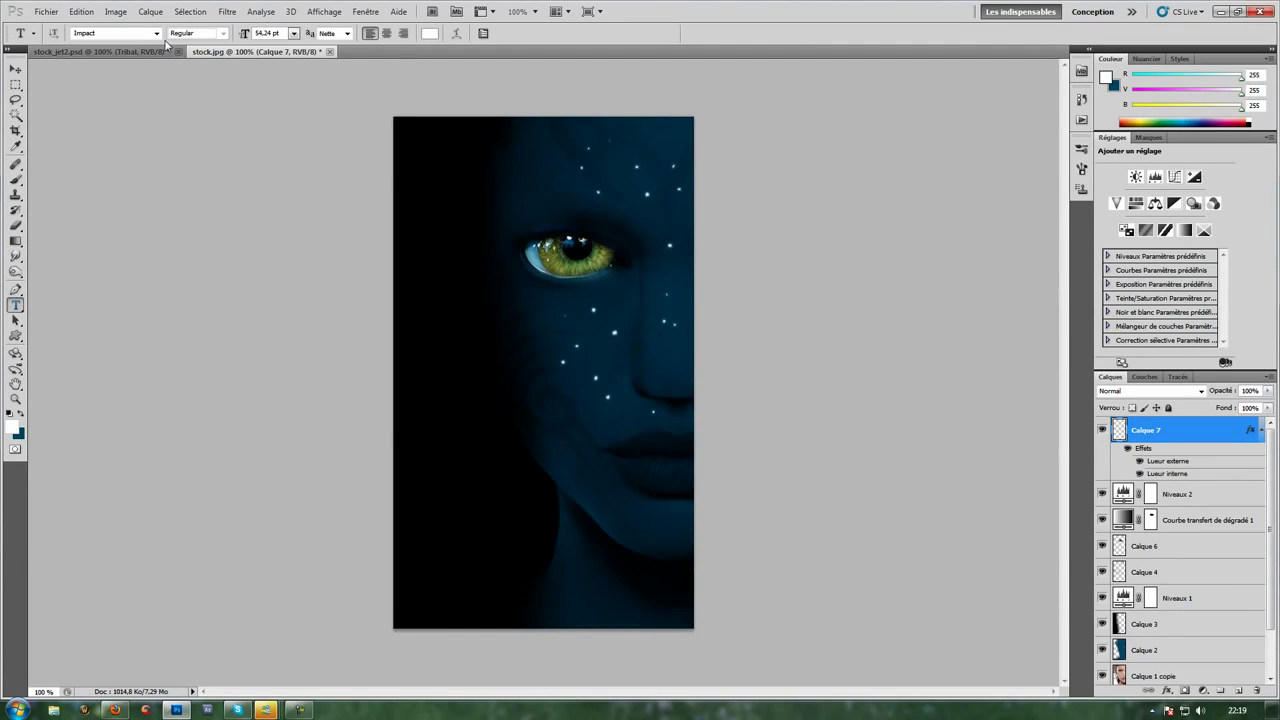
click(156, 33)
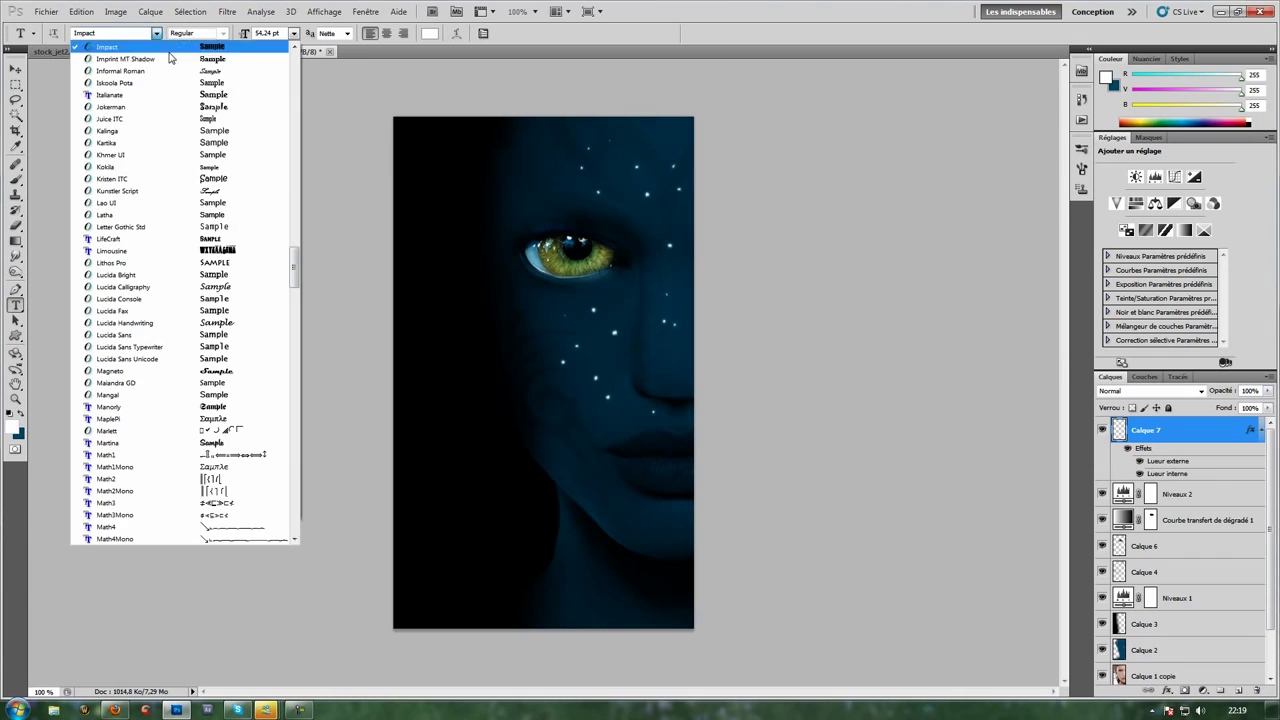
drag(296, 268, 301, 370)
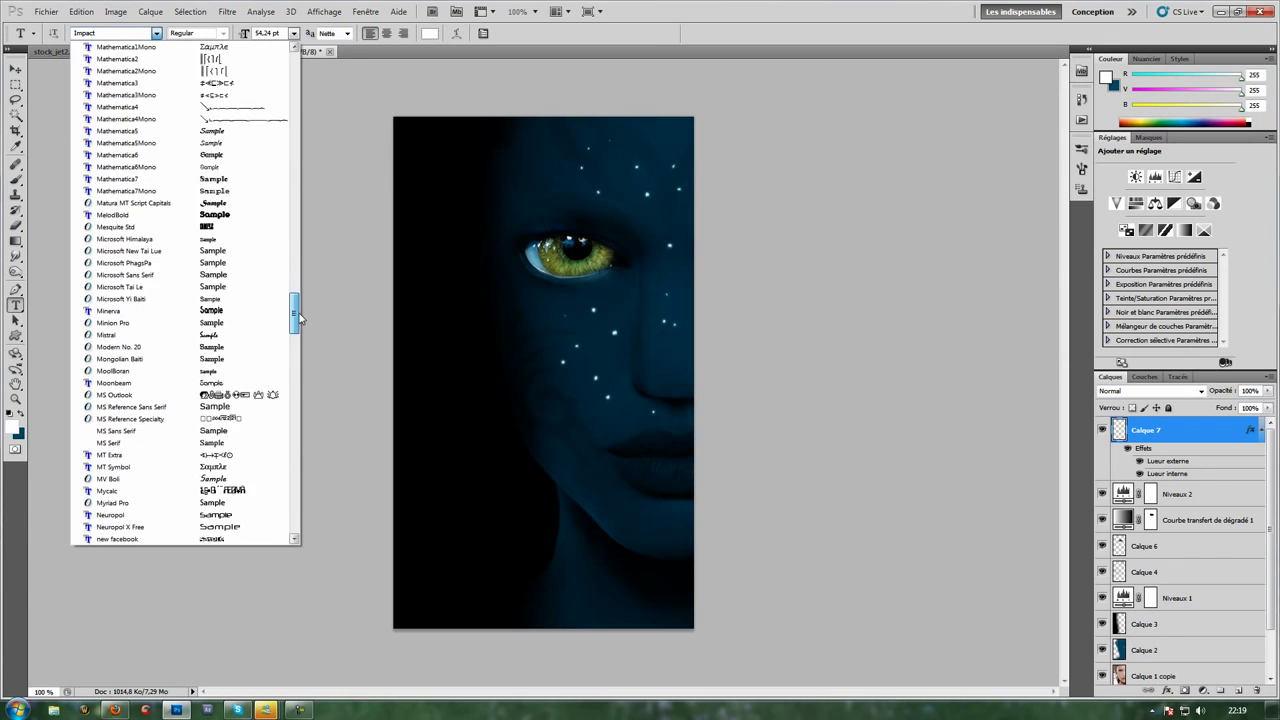
scroll(301, 370, down, 3)
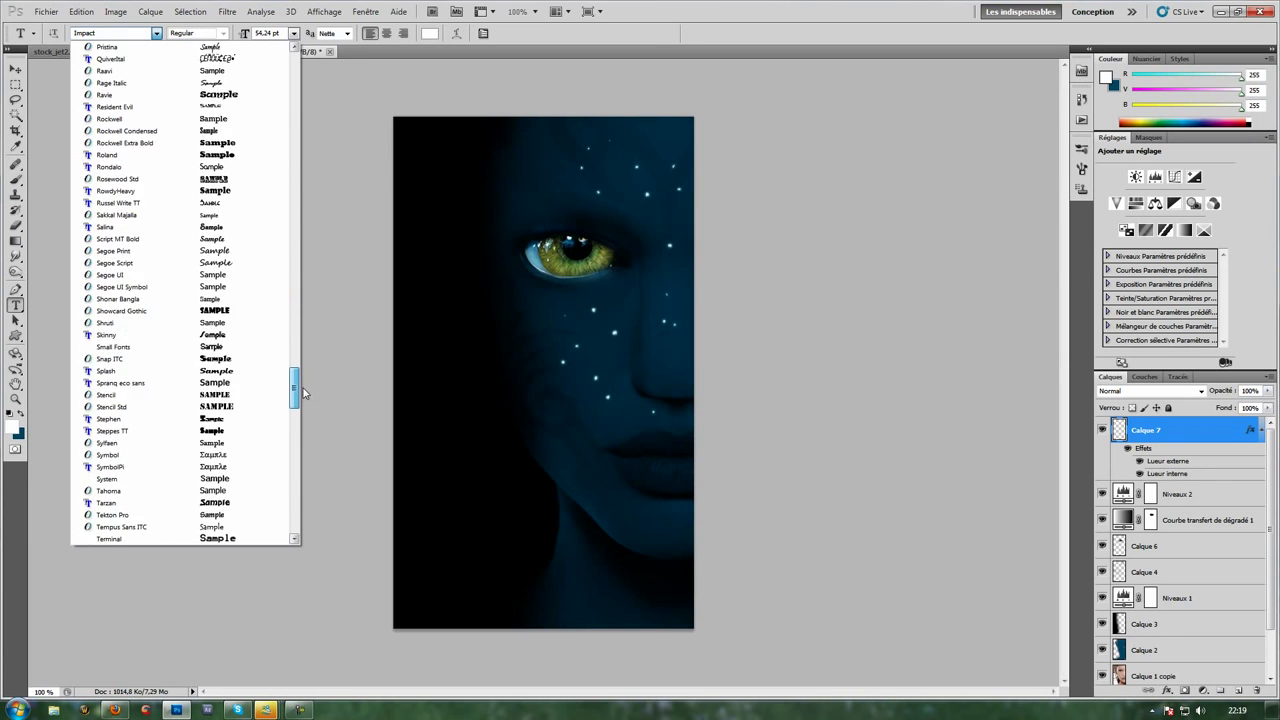
mouse_move(301, 374)
mouse_down()
mouse_move(300, 321)
mouse_move(300, 345)
mouse_up()
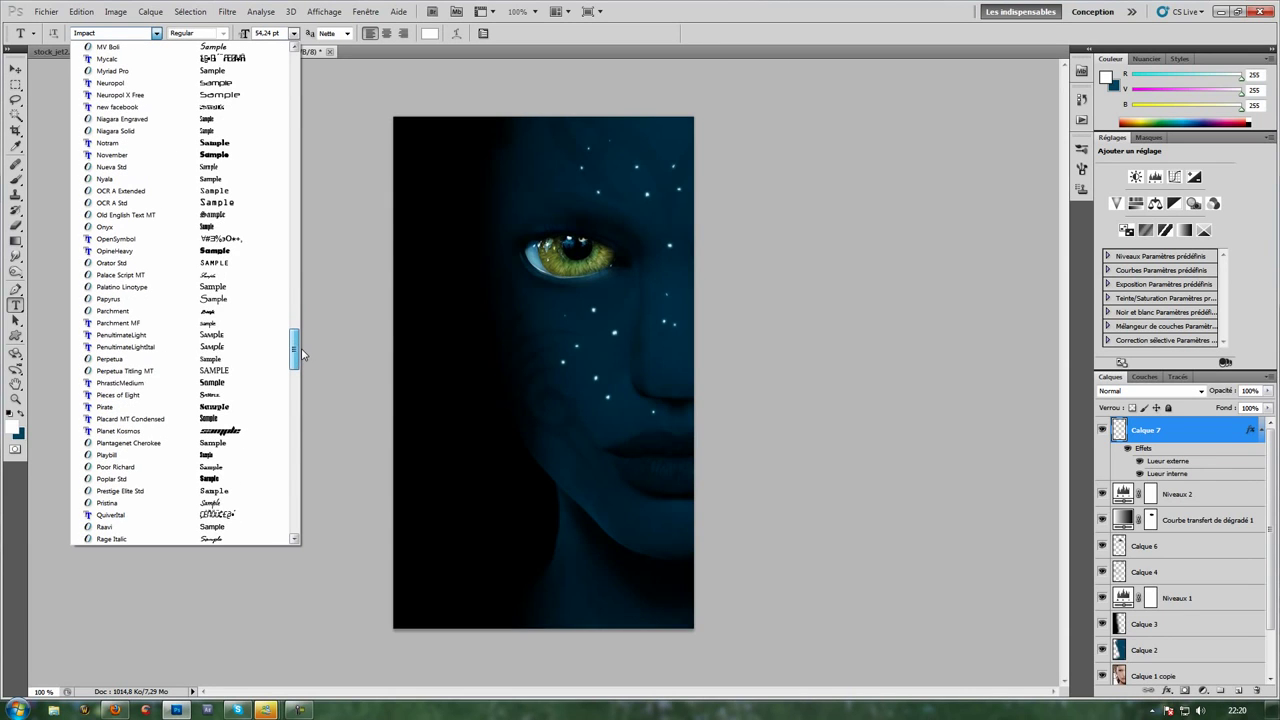
click(135, 310)
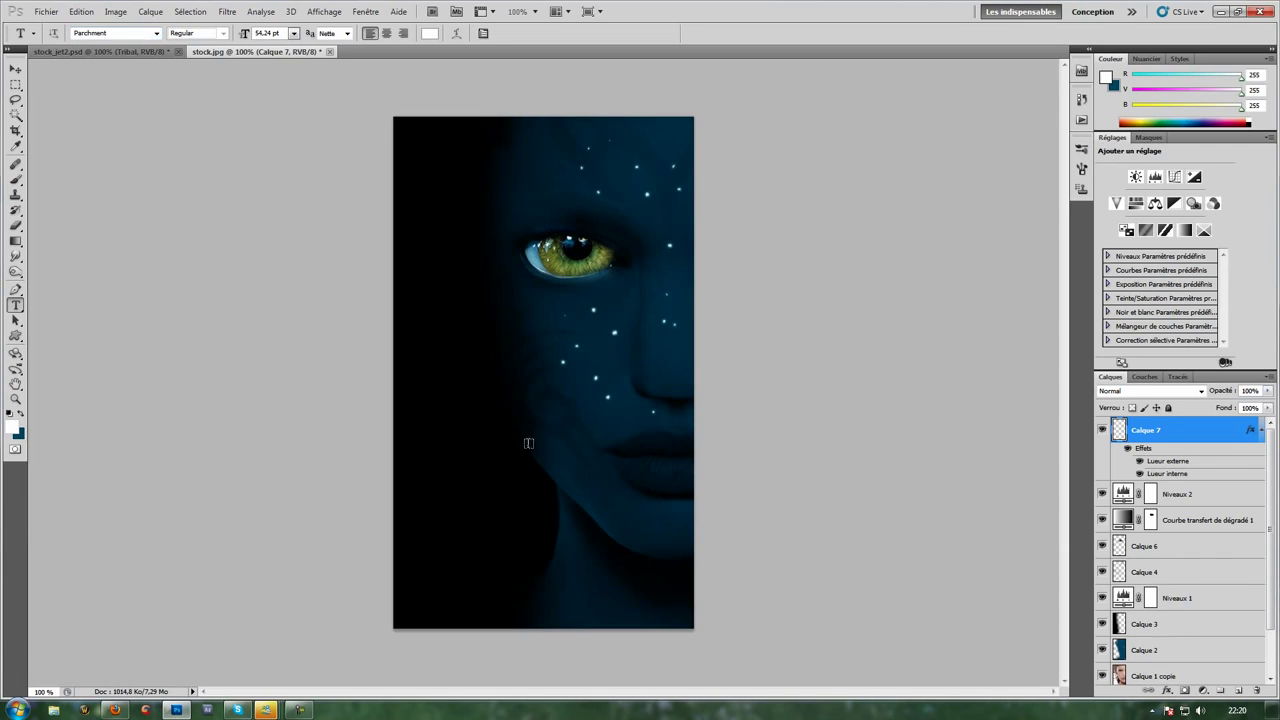
click(457, 532)
text(A)
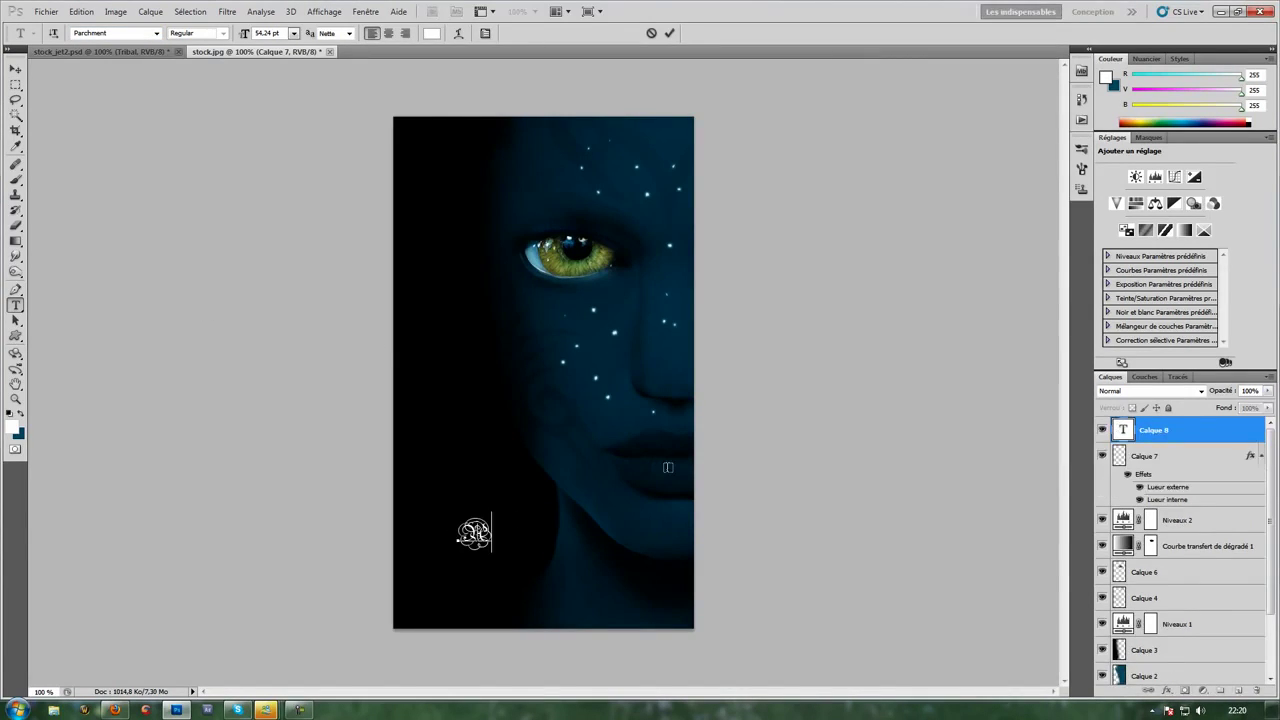
text(va)
key(BackSpace)
key(BackSpace)
key(BackSpace)
key(Escape)
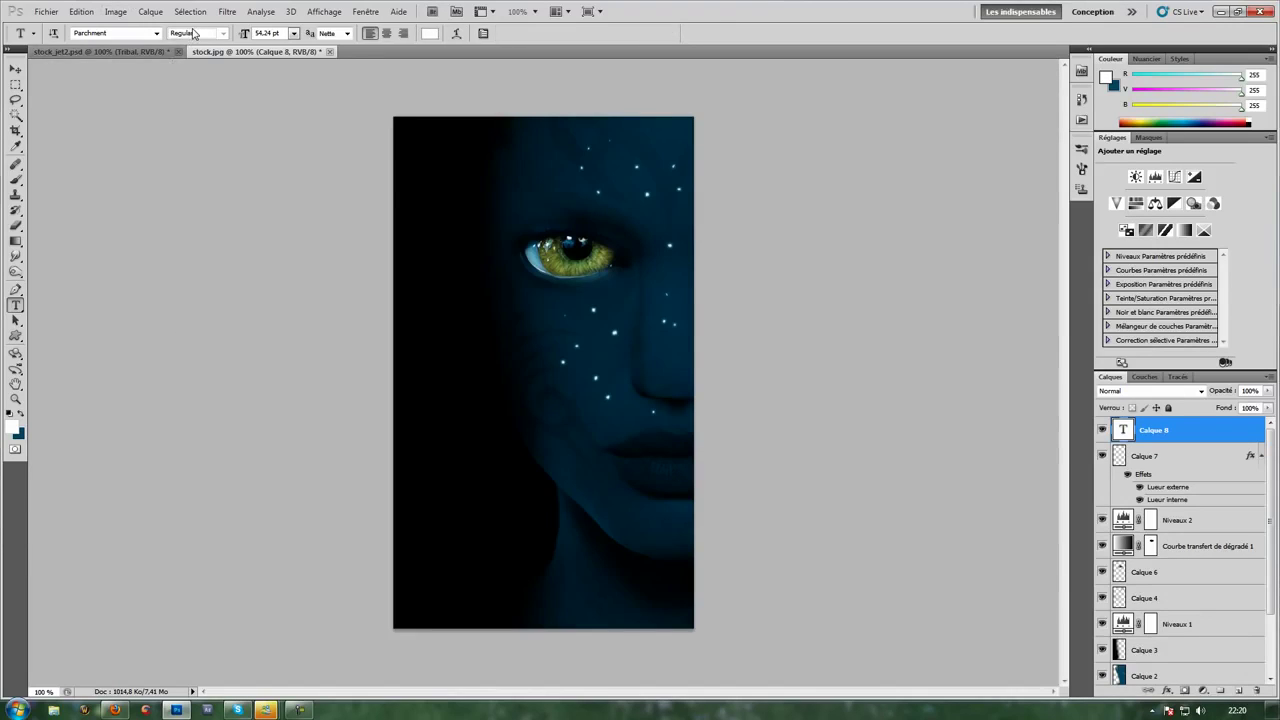
key(Delete)
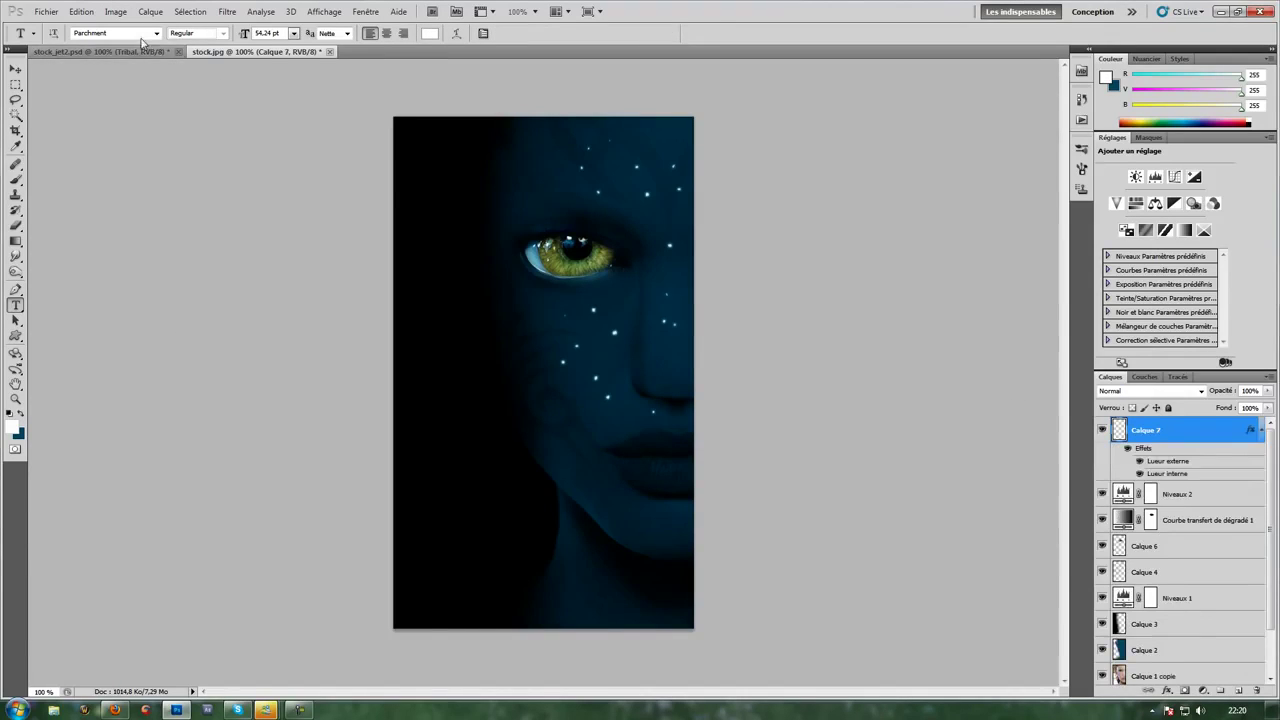
Type 'AvataR' in Parchment MF near the bottom left and commit it.
click(157, 34)
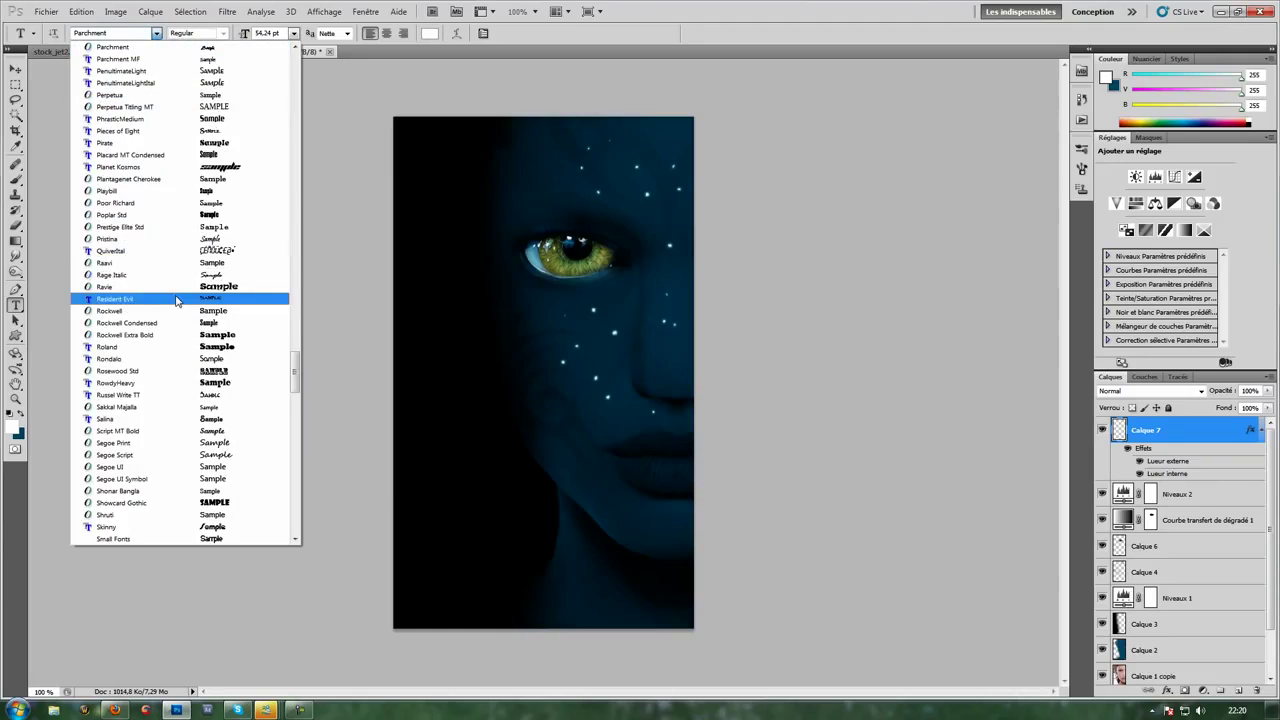
scroll(188, 195, up, 1)
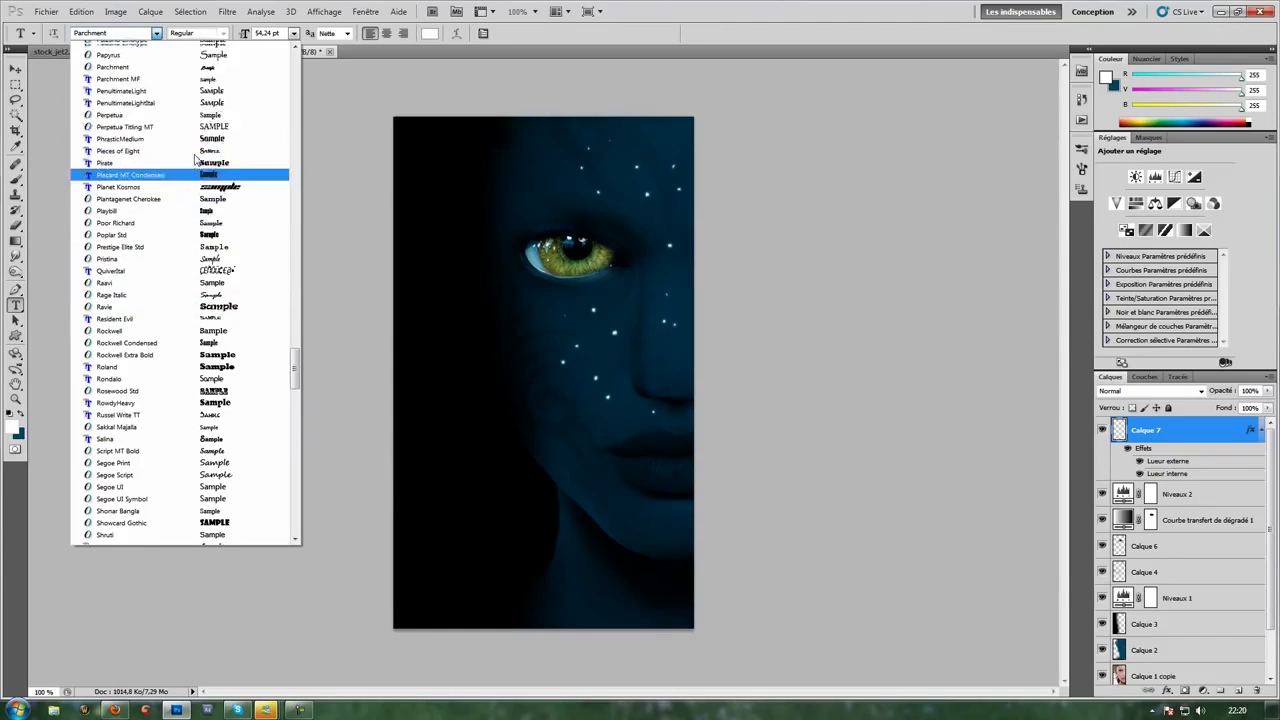
scroll(192, 175, up, 1)
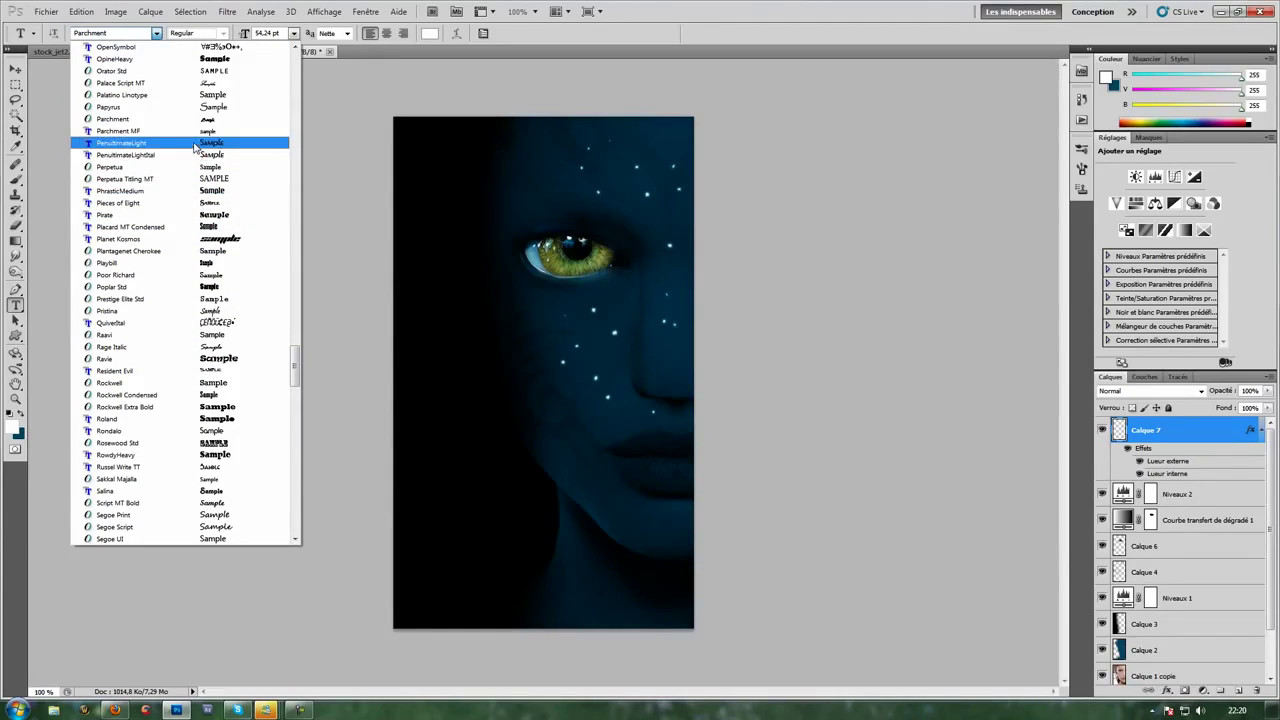
click(194, 134)
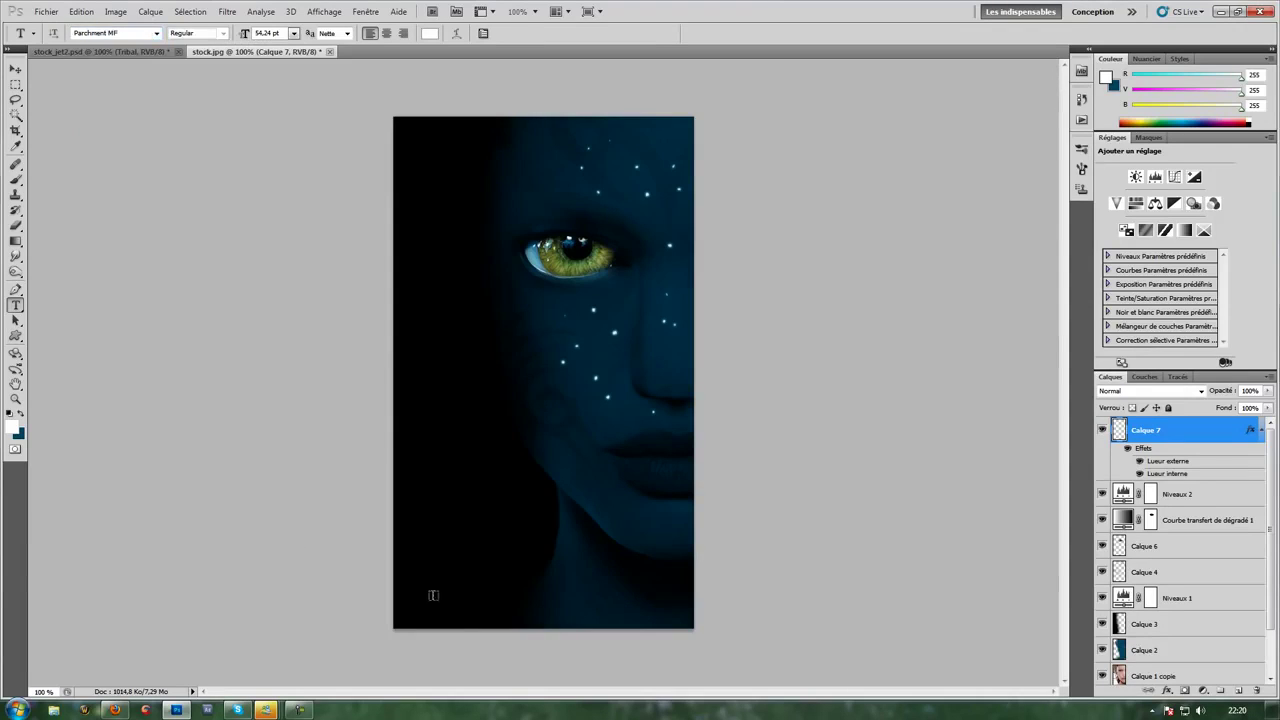
click(450, 560)
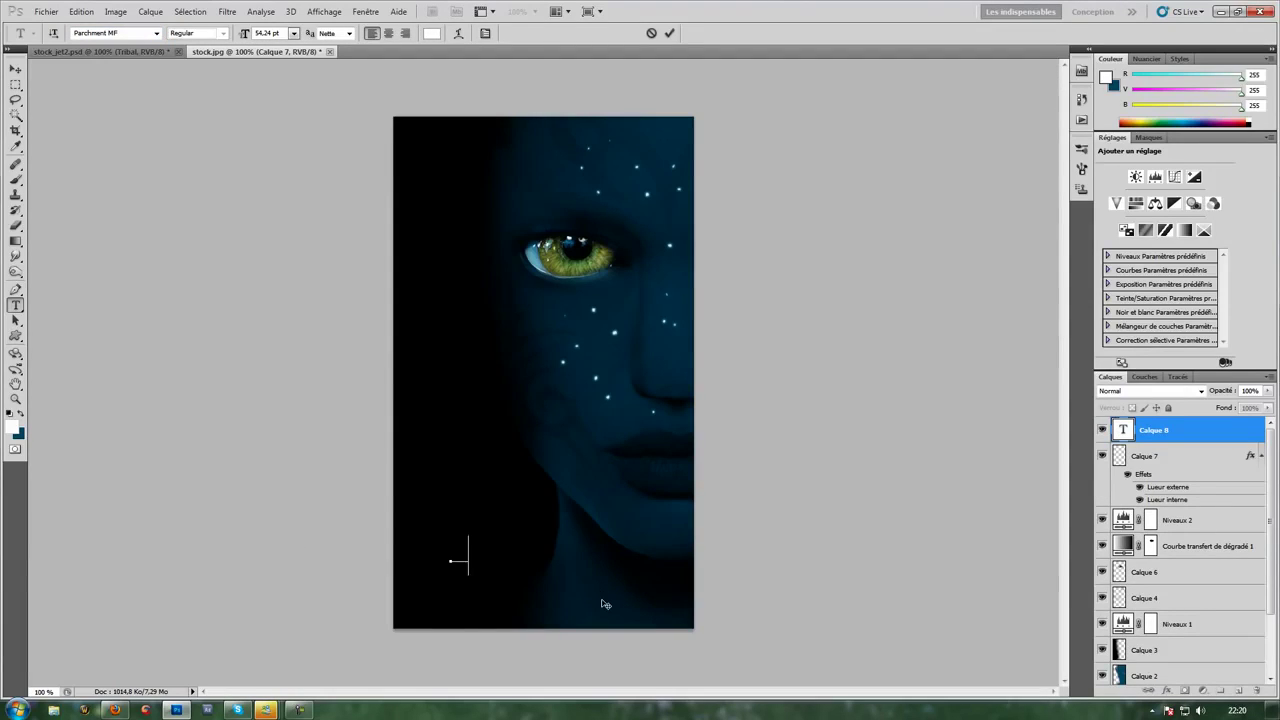
text(Ava)
text(taR)
key(ctrl+Return)
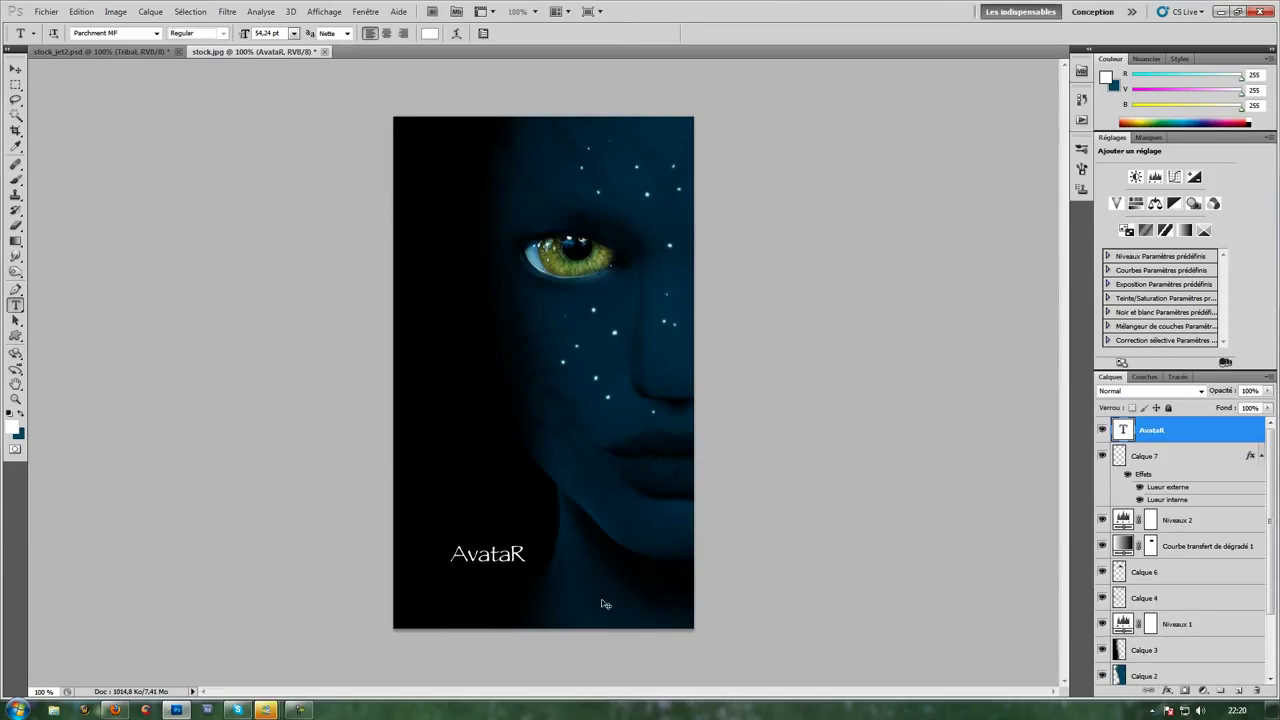
key(ctrl+t)
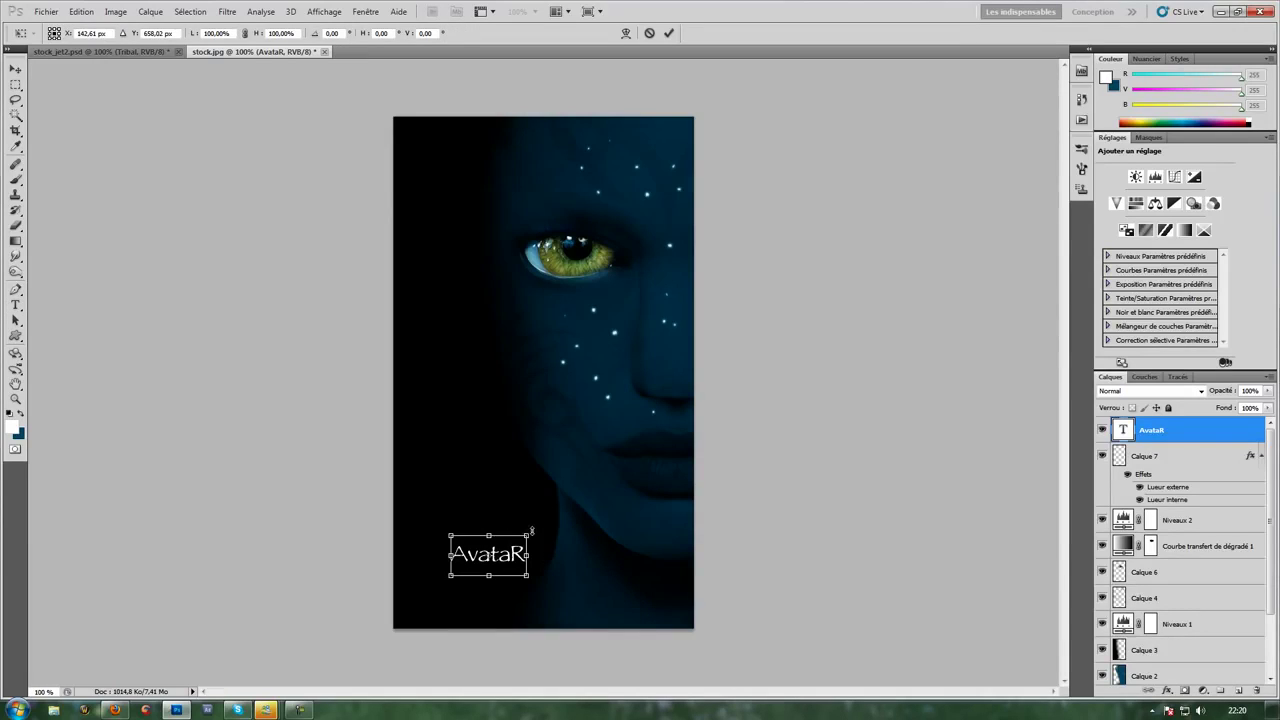
Scale the AvataR title up to about 156.86 pt across the bottom of the portrait.
mouse_move(529, 534)
mouse_down()
mouse_move(617, 487)
mouse_move(652, 512)
mouse_move(594, 528)
mouse_move(594, 545)
mouse_move(653, 510)
mouse_up()
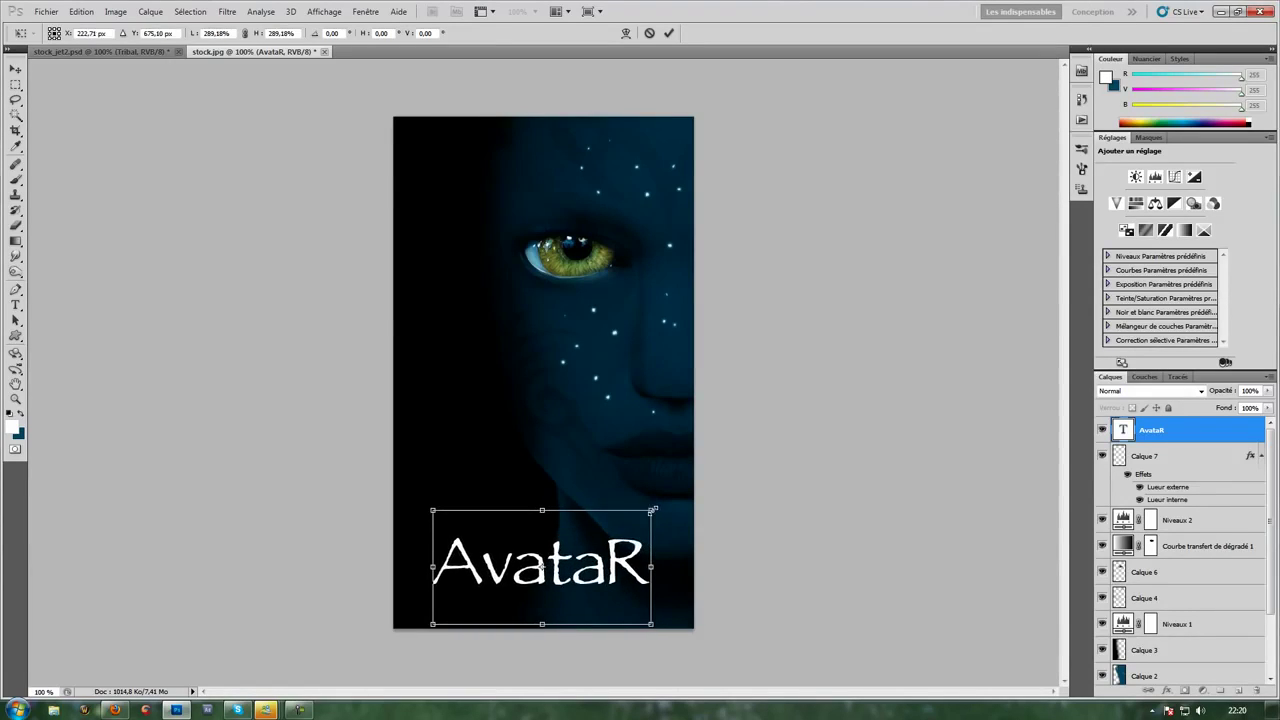
key(Return)
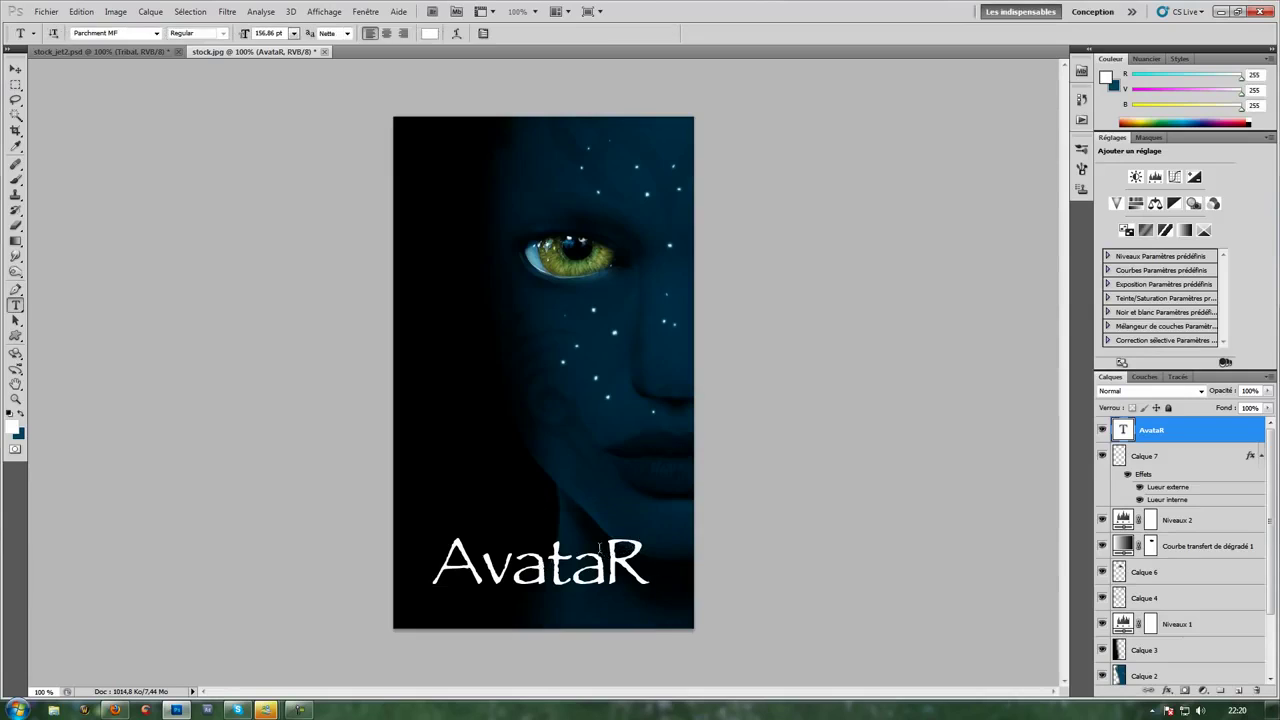
click(15, 70)
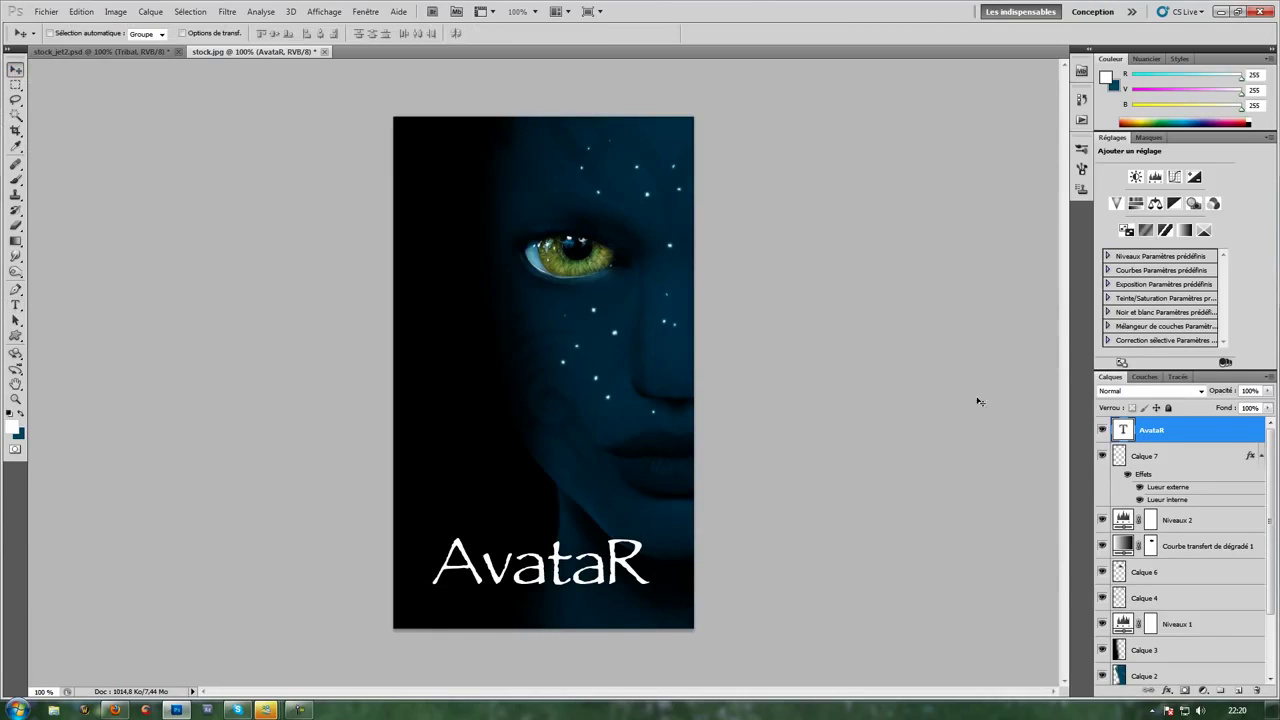
Give the AvataR layer a cyan Outer Glow with spread 5 and lowered opacity.
right_click(1174, 427)
click(1163, 51)
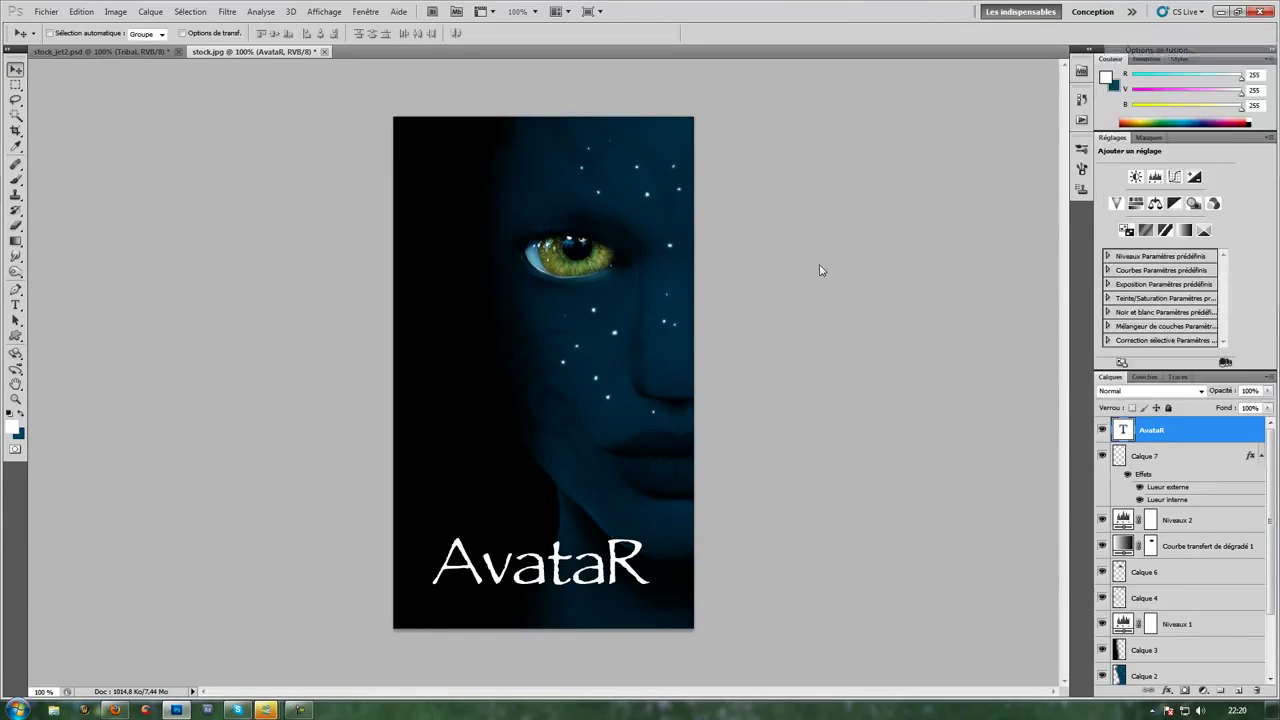
click(795, 163)
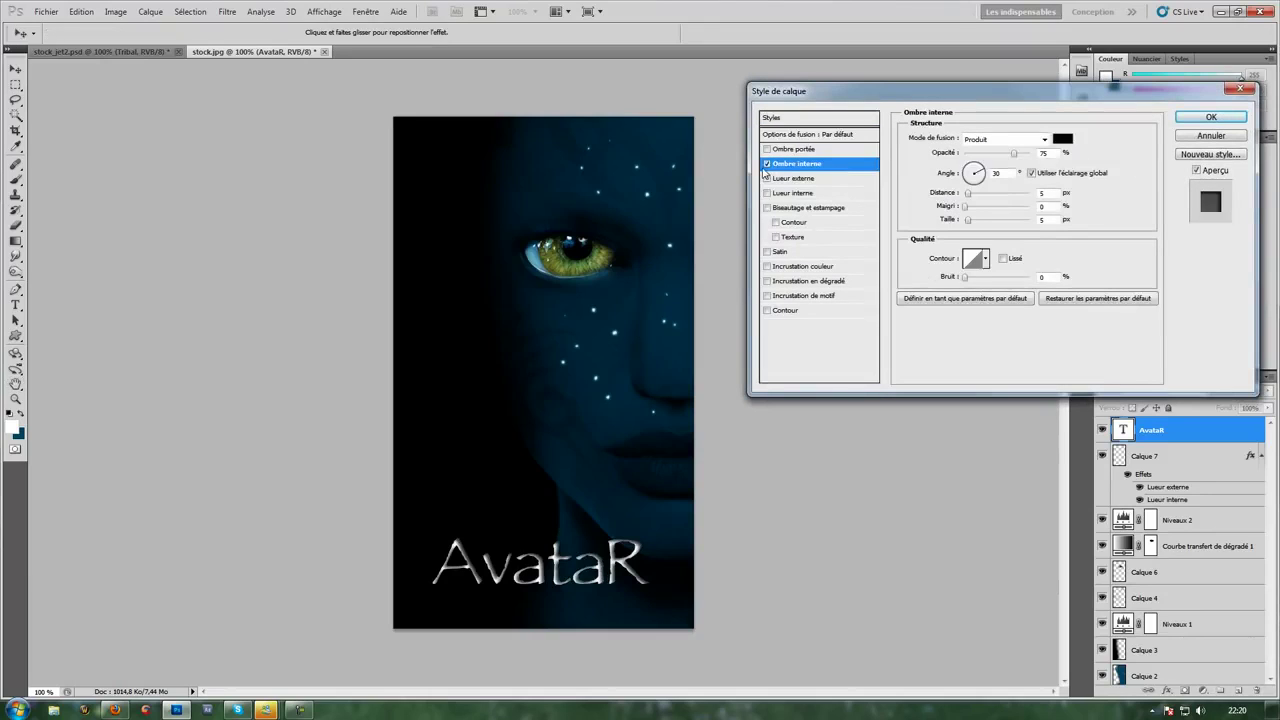
click(810, 180)
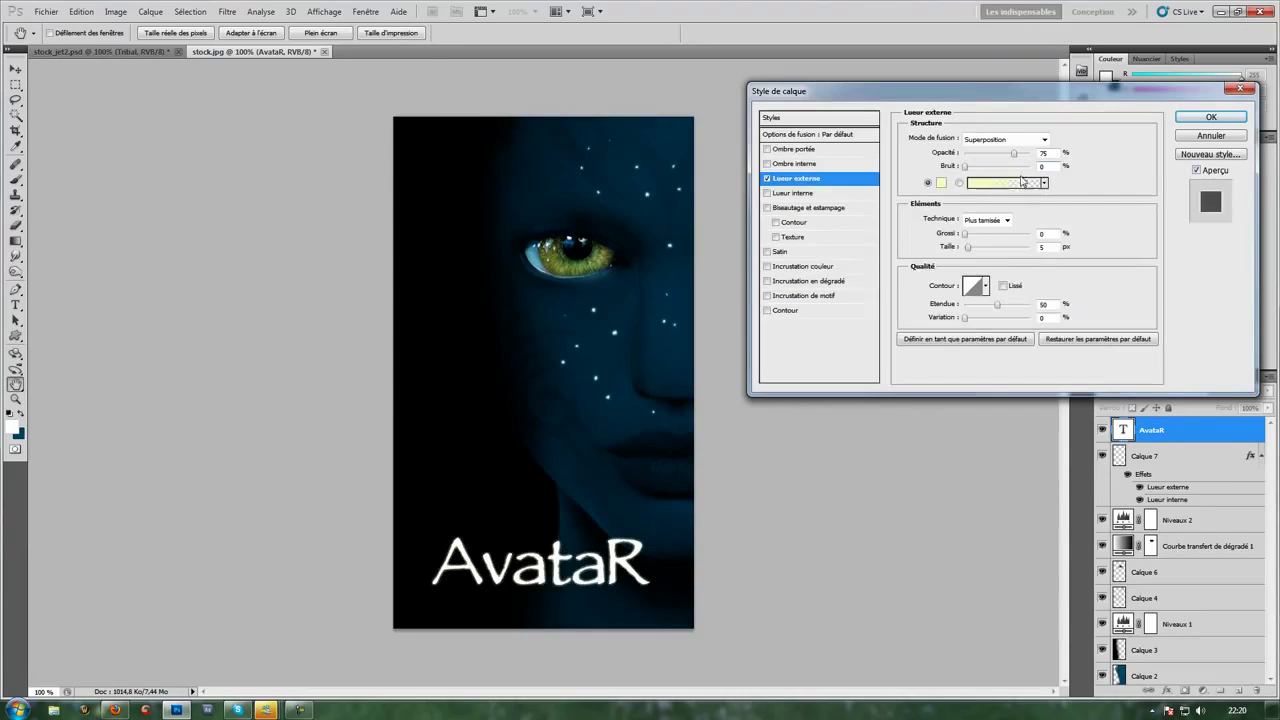
click(941, 182)
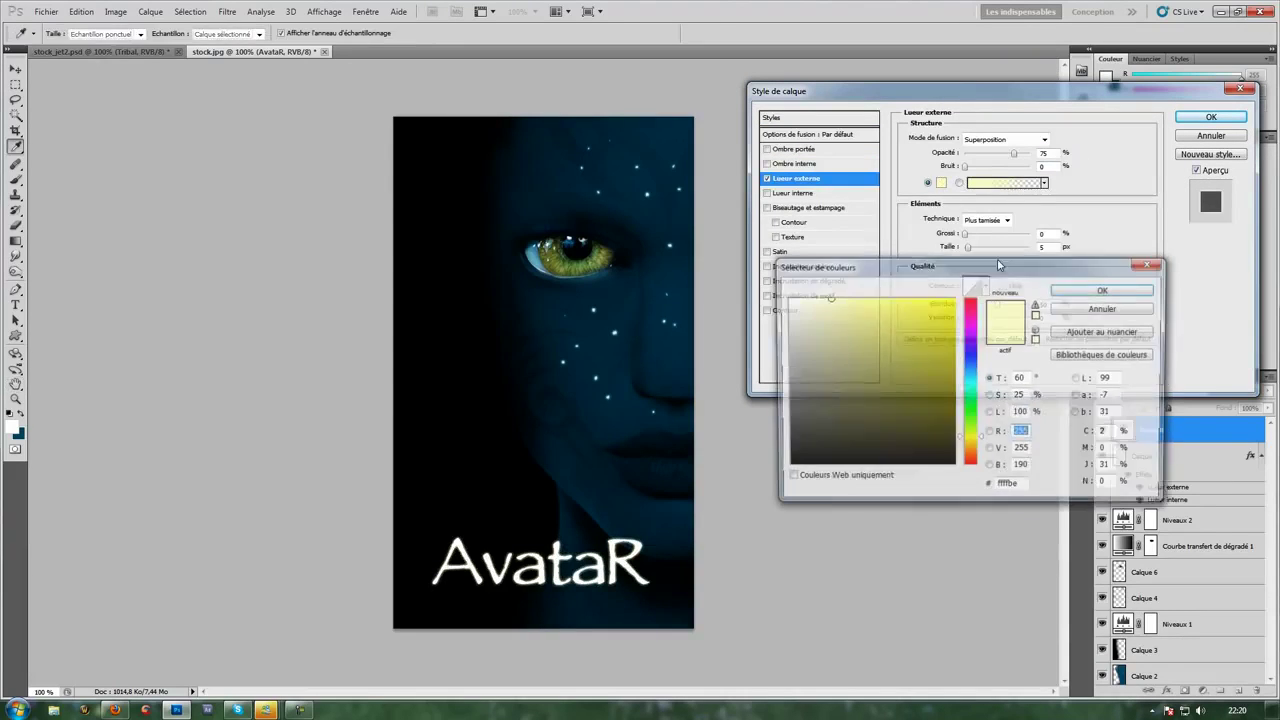
click(970, 378)
click(908, 306)
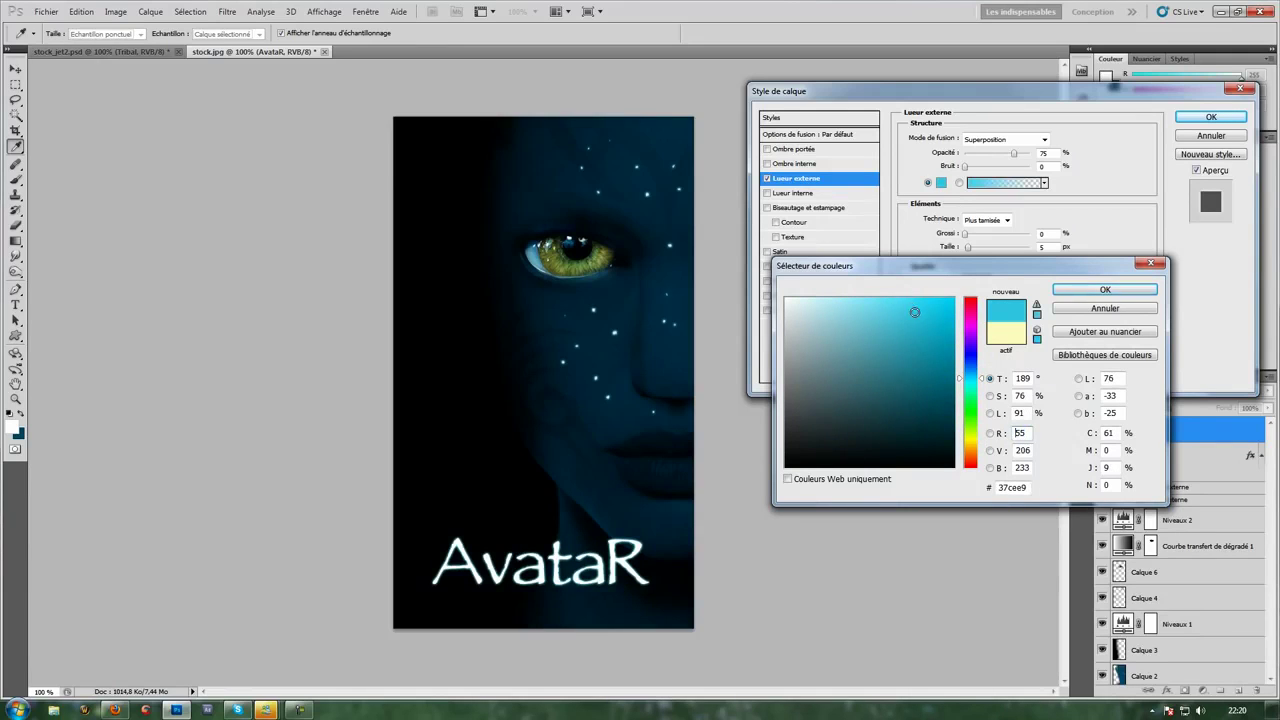
click(1080, 290)
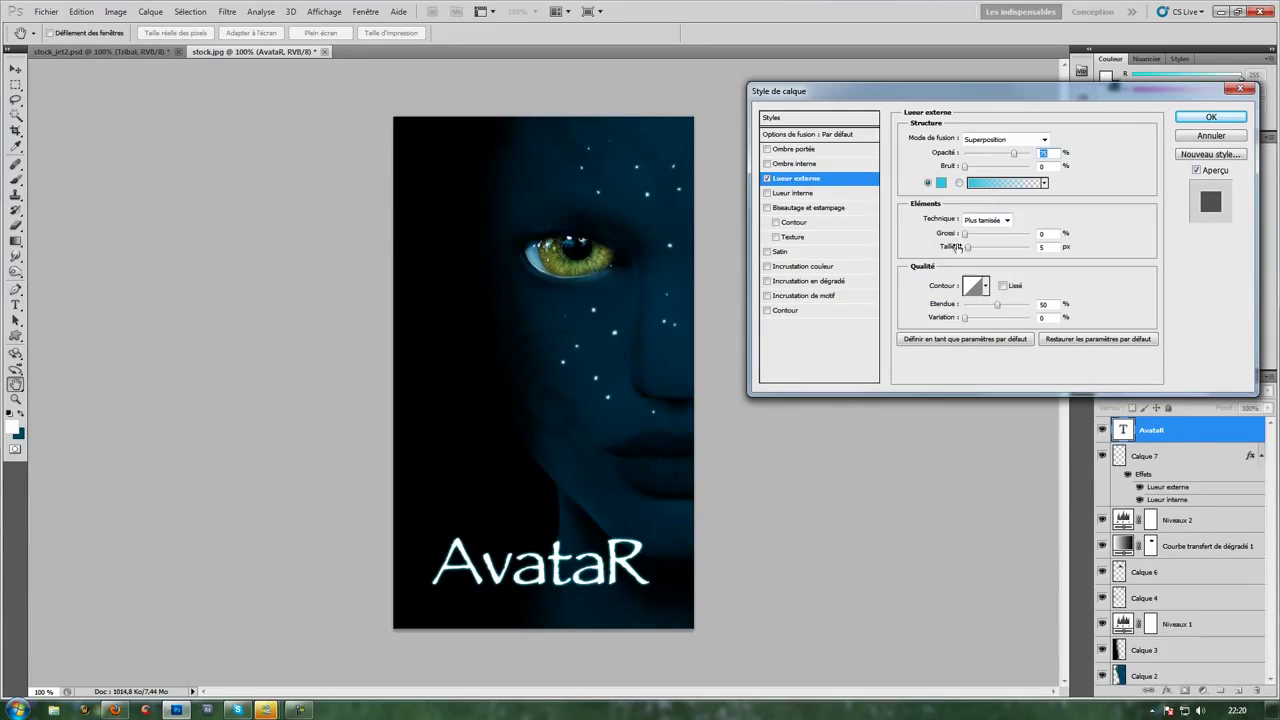
click(966, 236)
drag(968, 240, 970, 240)
drag(1014, 156, 995, 158)
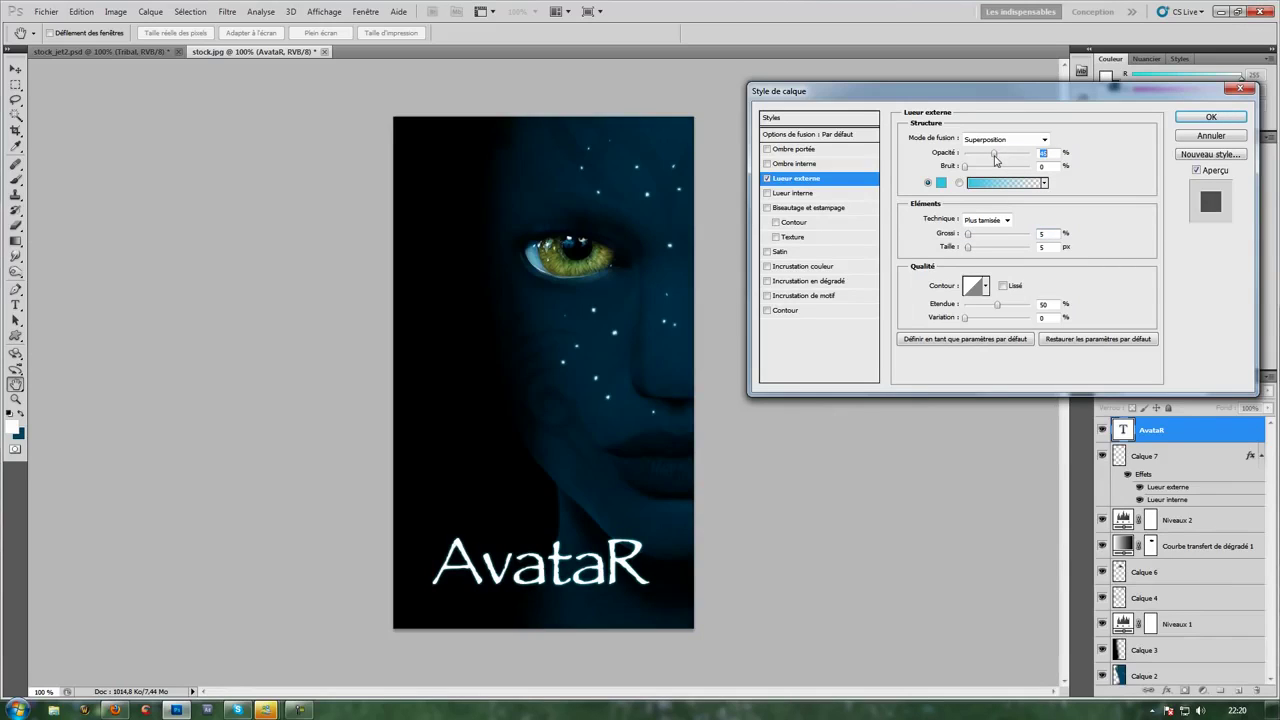
Add a Normal-mode light blue Inner Glow with choke 7 and 39% opacity, then apply.
click(793, 193)
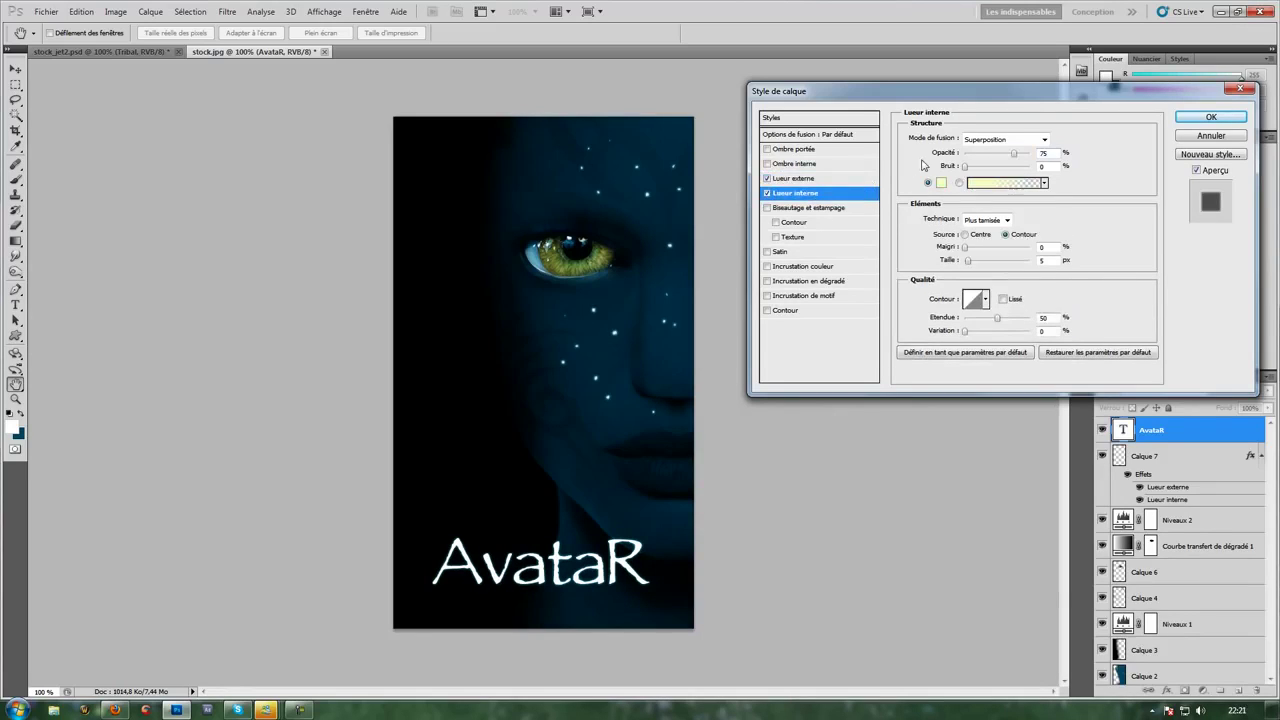
click(1005, 139)
click(982, 145)
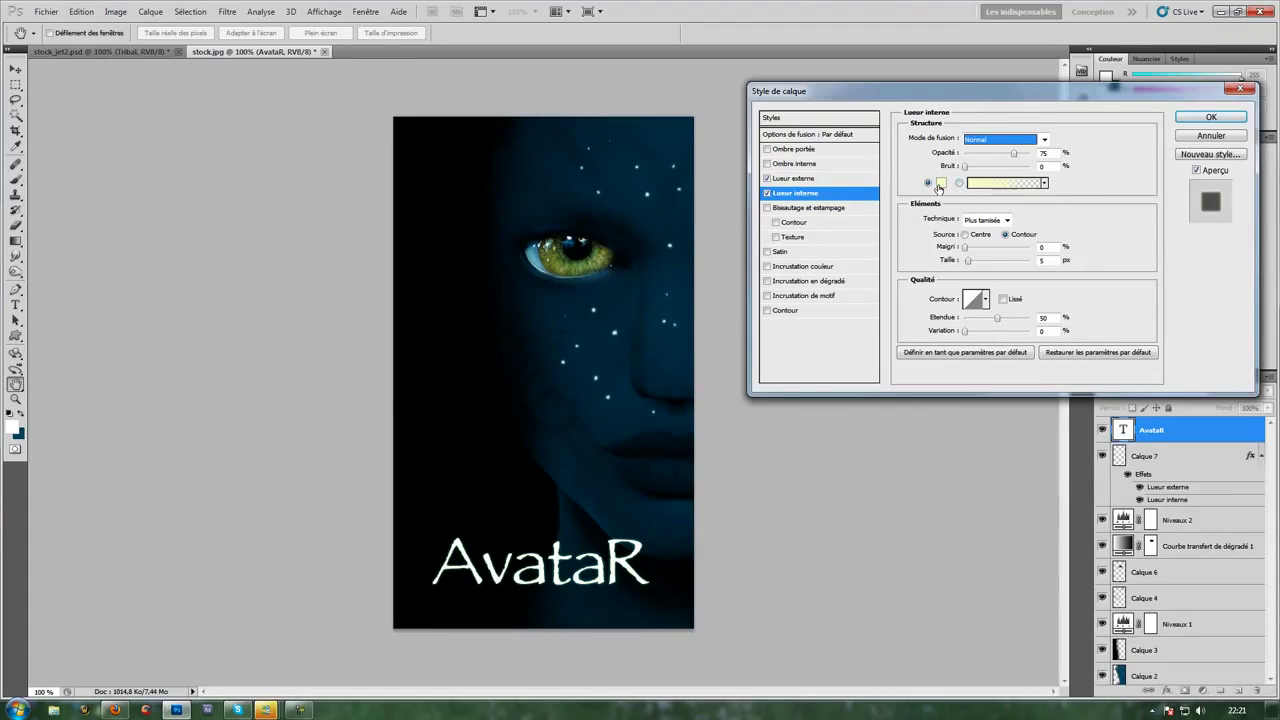
click(940, 183)
mouse_move(975, 362)
mouse_down()
mouse_move(975, 392)
mouse_move(975, 376)
mouse_up()
click(904, 312)
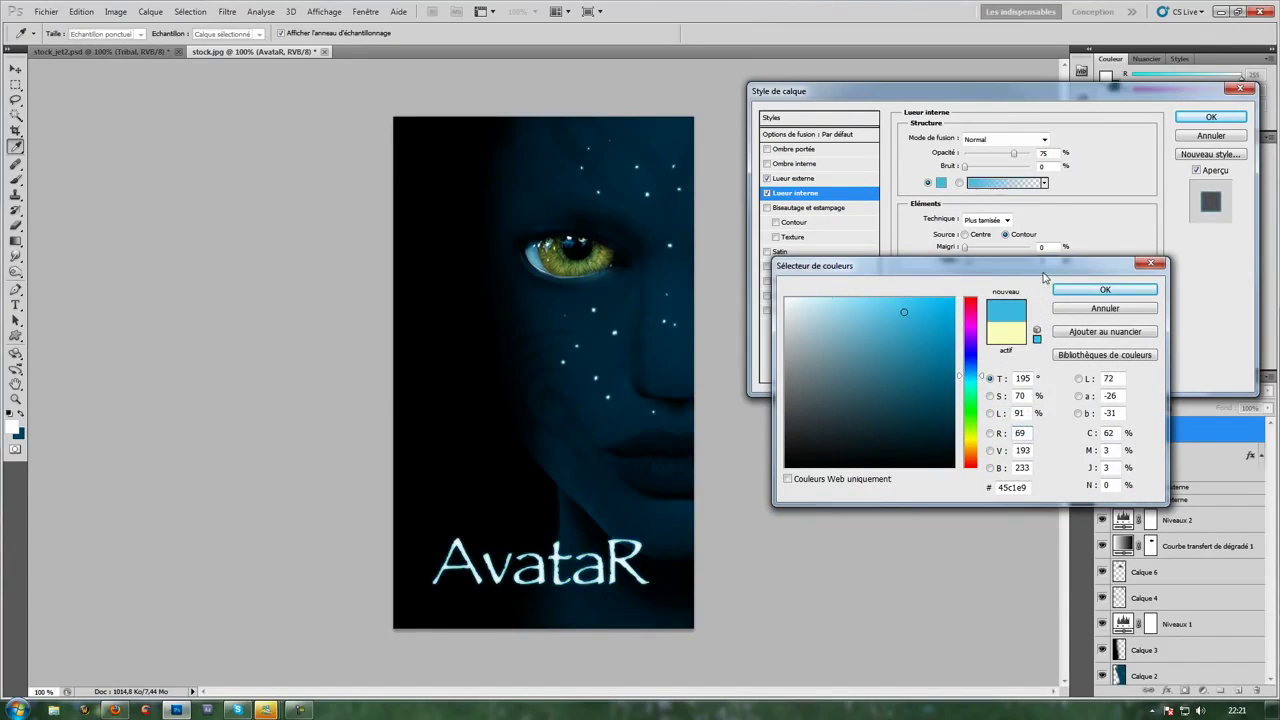
click(1073, 290)
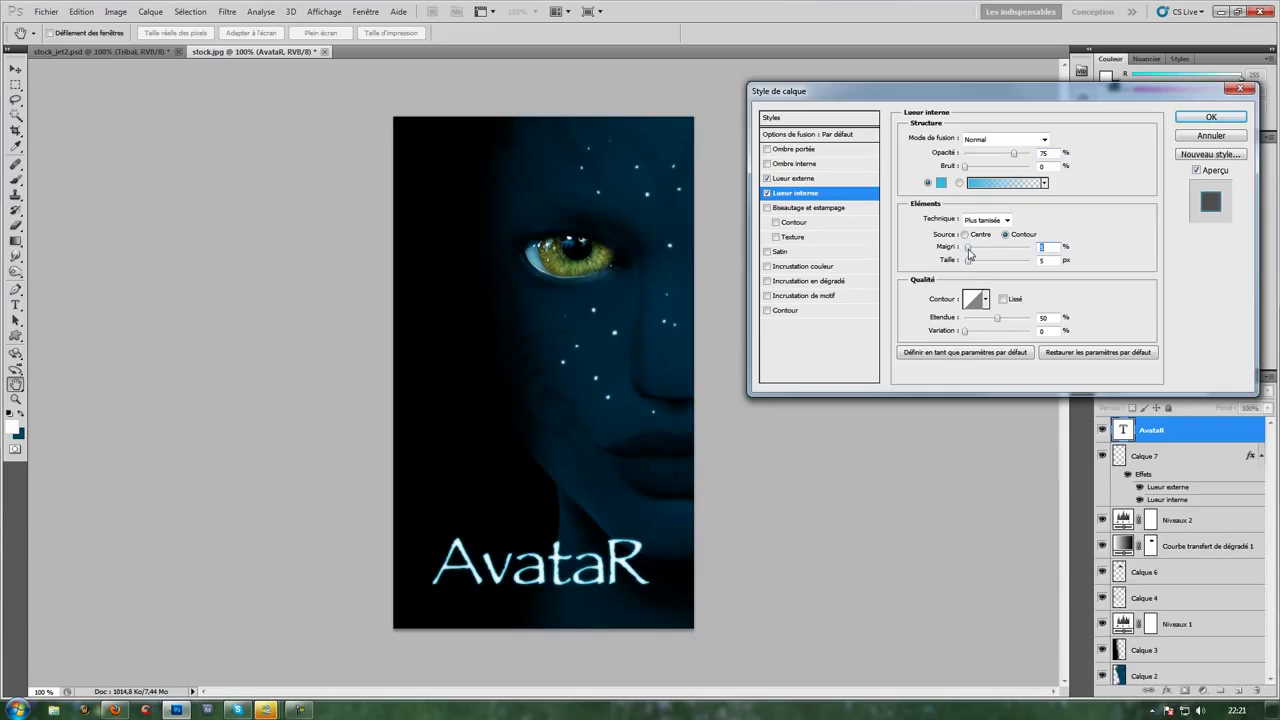
text(7)
key(Tab)
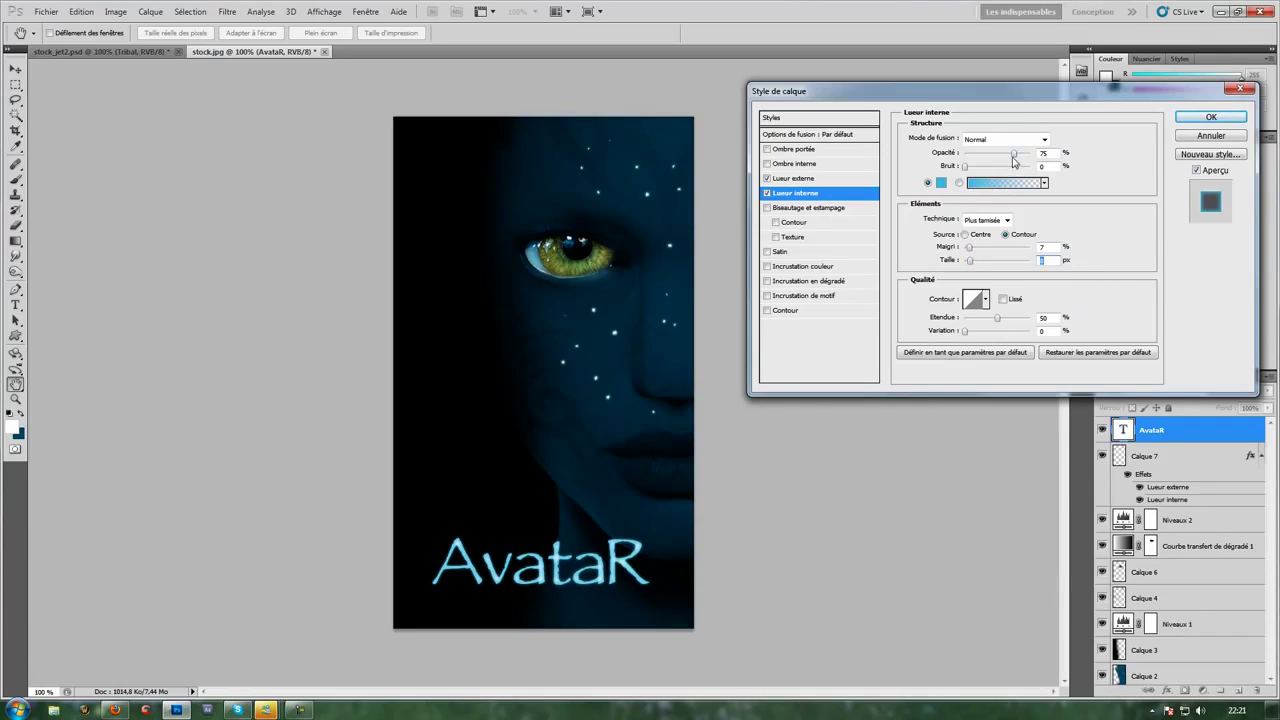
drag(1013, 156, 991, 157)
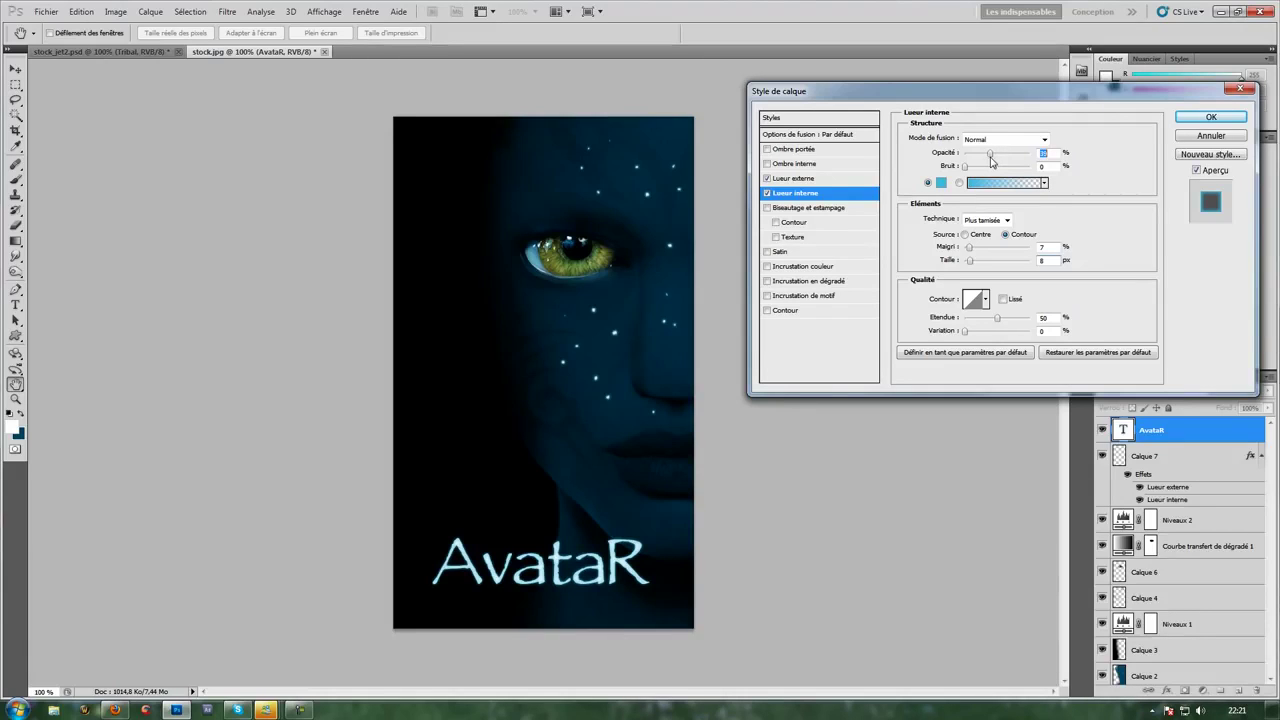
drag(991, 160, 990, 162)
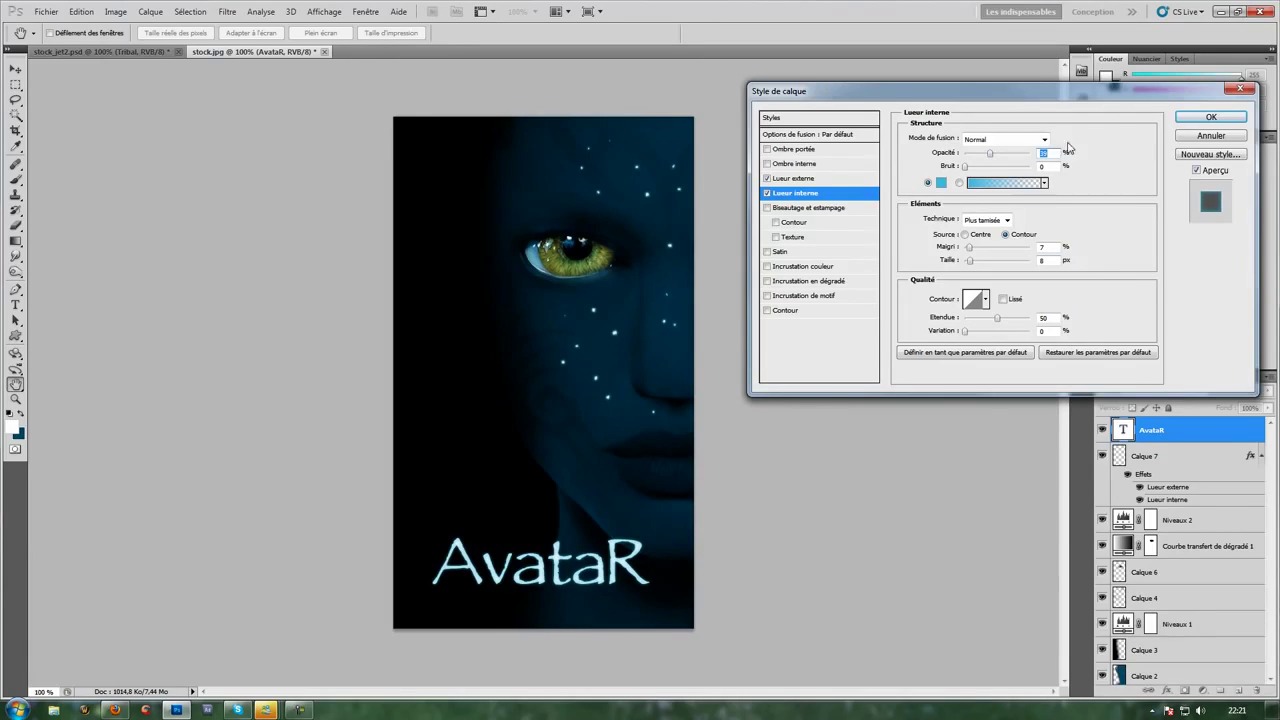
click(1210, 118)
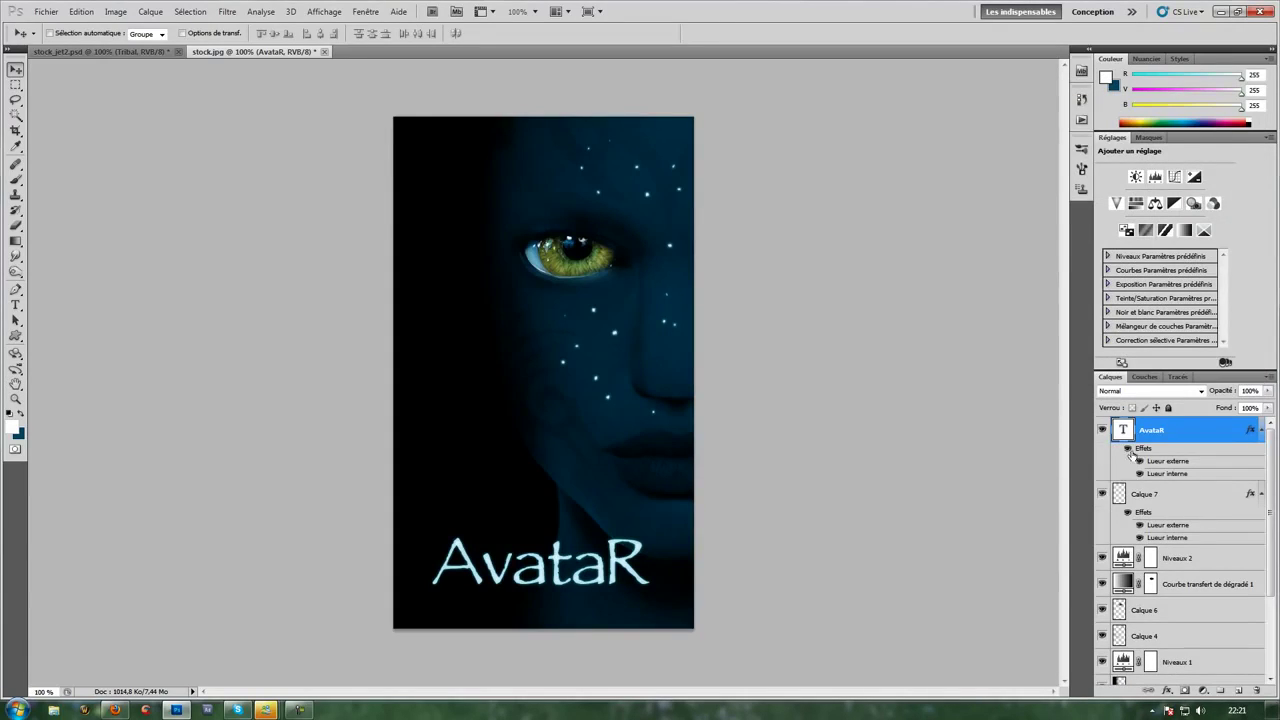
Rasterize the AvataR text layer and zoom in on the title.
right_click(1187, 434)
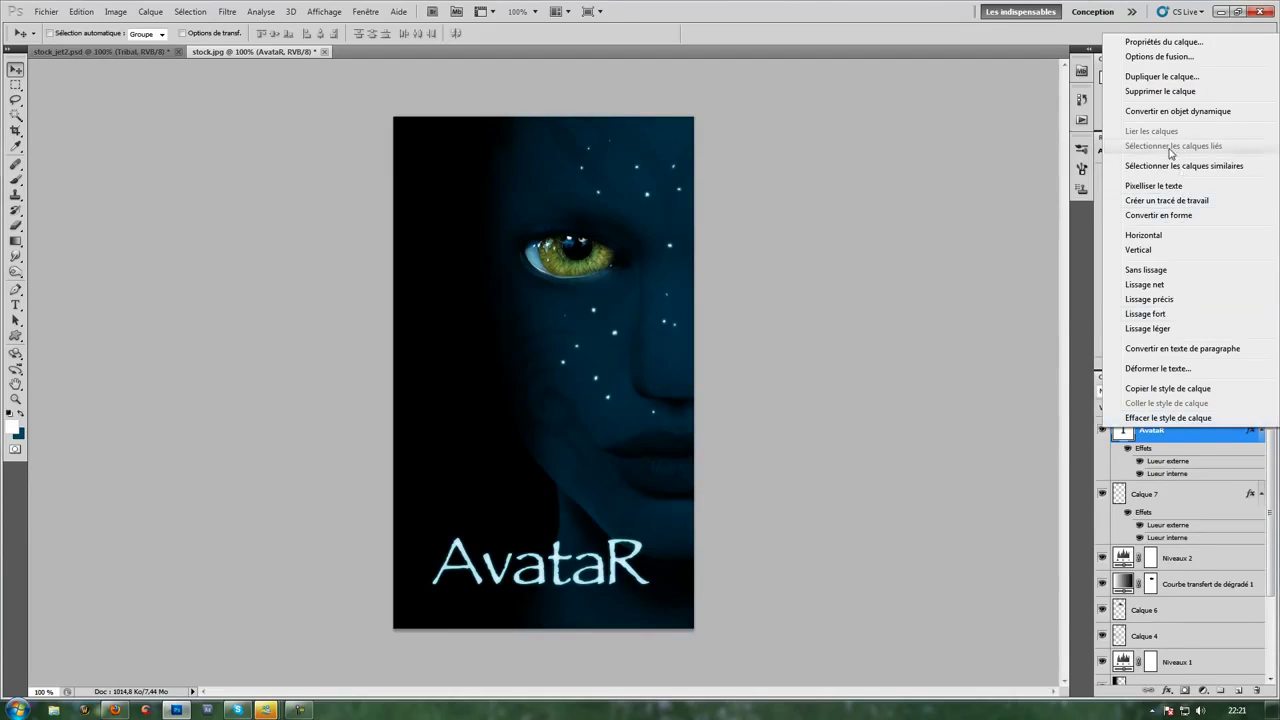
click(1076, 204)
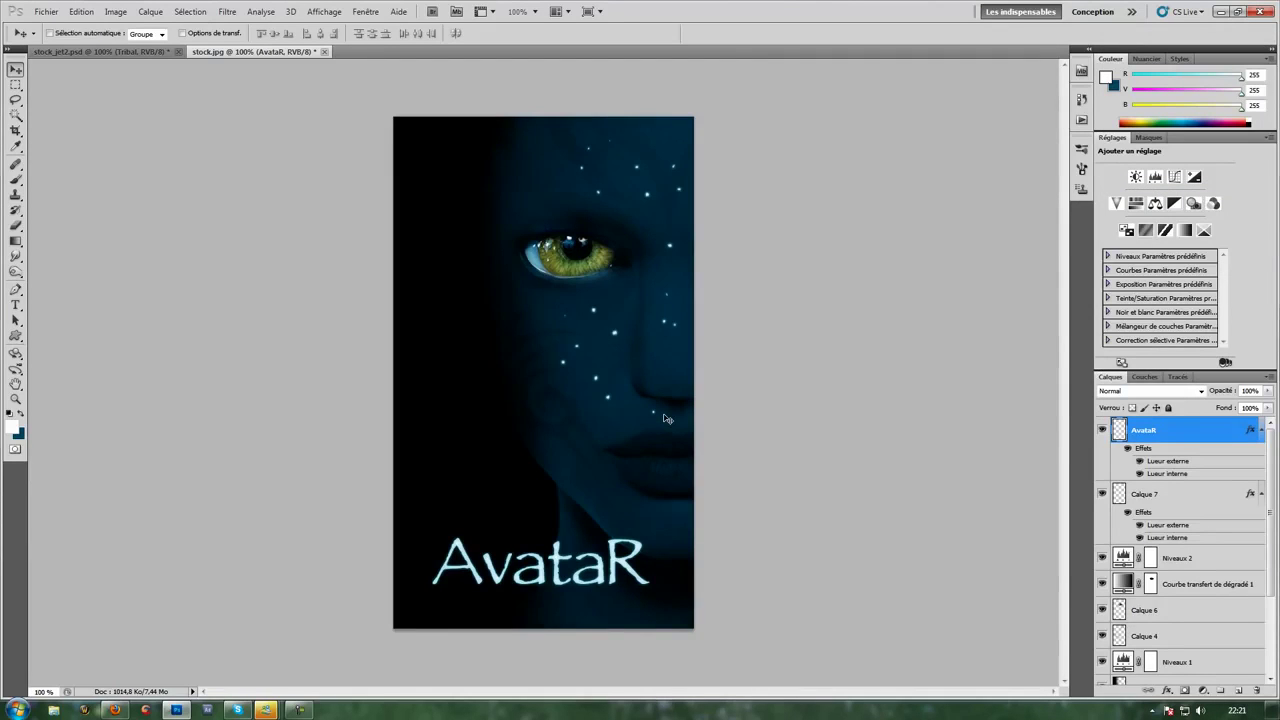
key(ctrl+plus)
drag(677, 508, 566, 5)
Lasso the tail of the R and copy it onto its own layer.
click(17, 100)
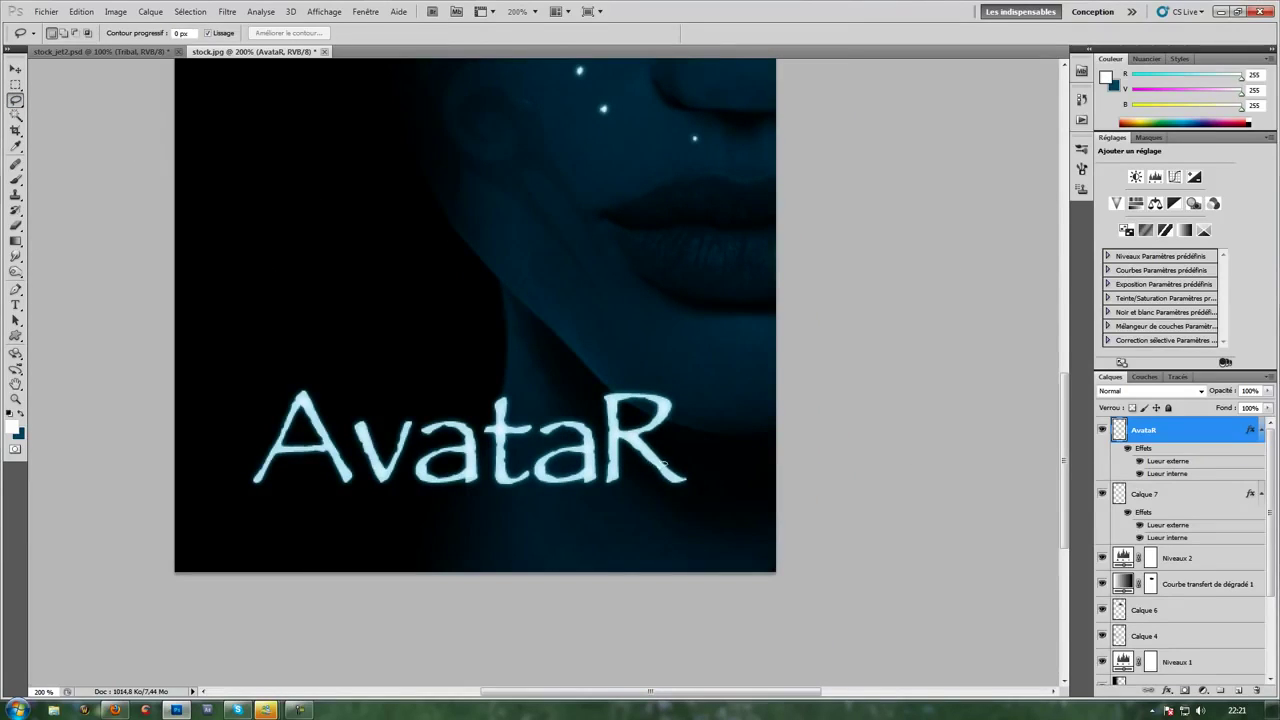
drag(662, 463, 686, 469)
mouse_move(686, 469)
mouse_down()
mouse_move(676, 458)
mouse_move(701, 497)
mouse_up()
key(ctrl+j)
Stretch the copied R tail to the right, hide its glow, and merge it into the AvataR layer.
key(ctrl+t)
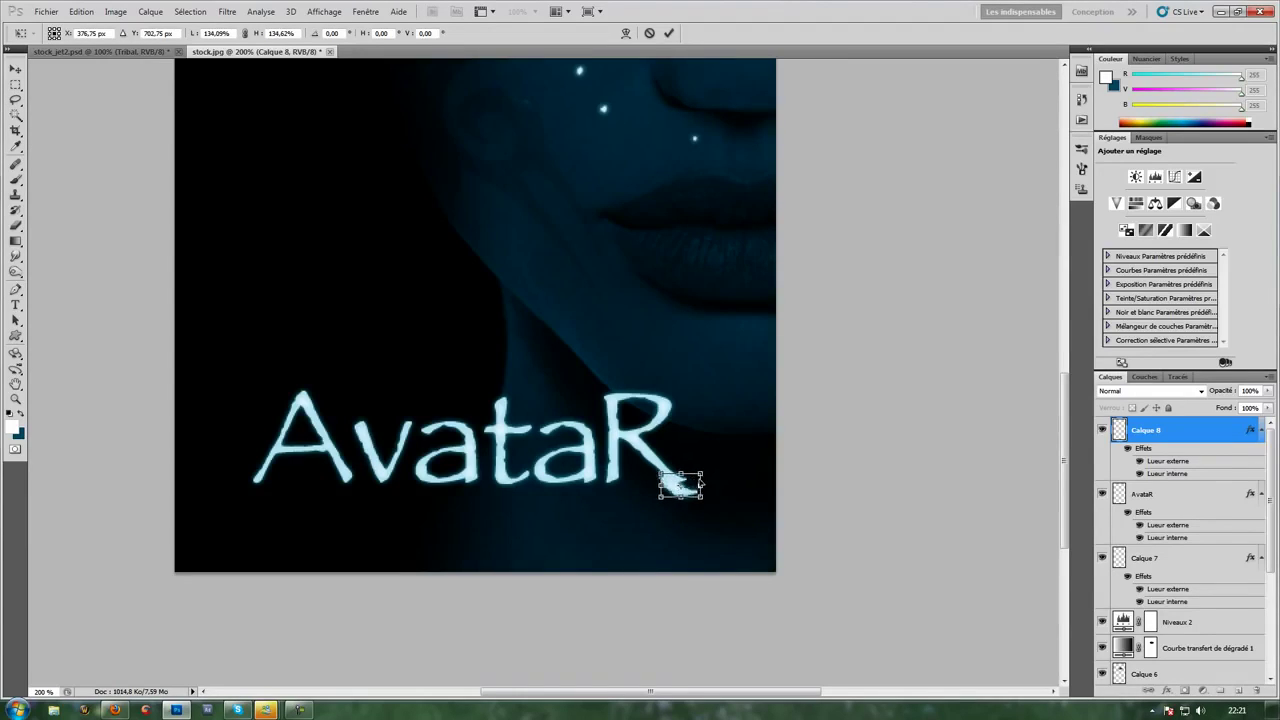
drag(701, 497, 702, 481)
key(Return)
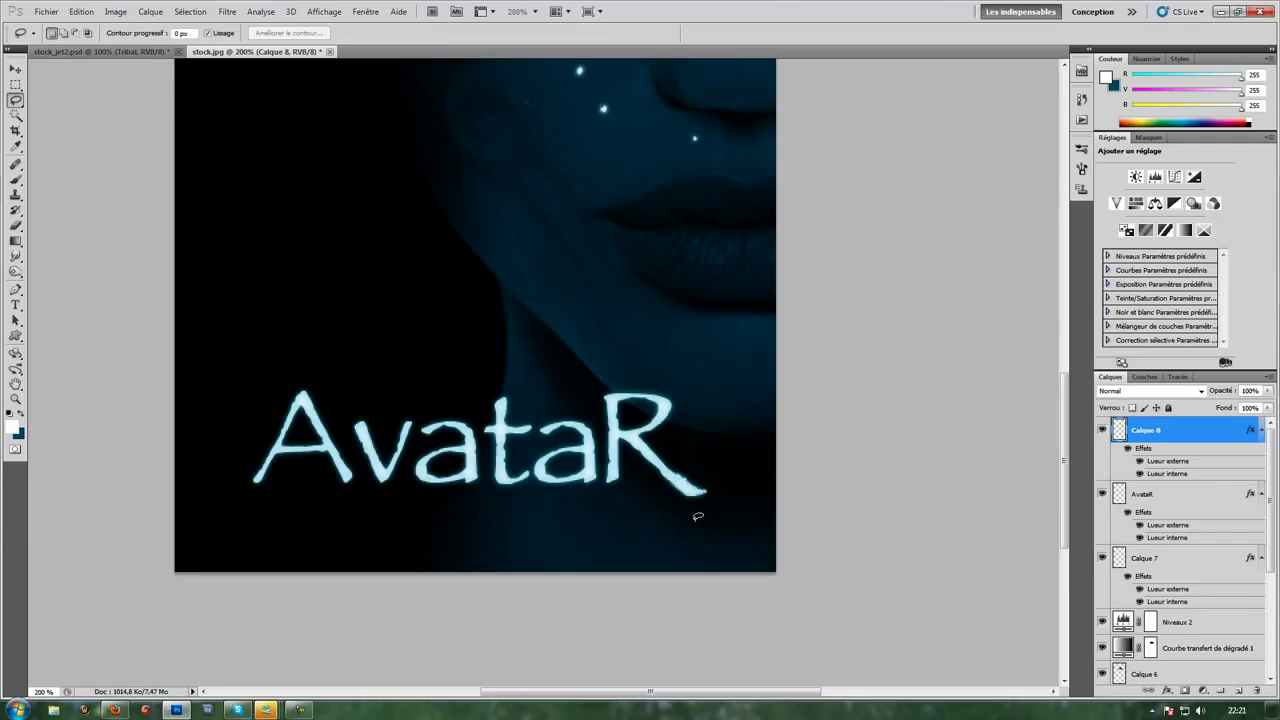
click(1127, 449)
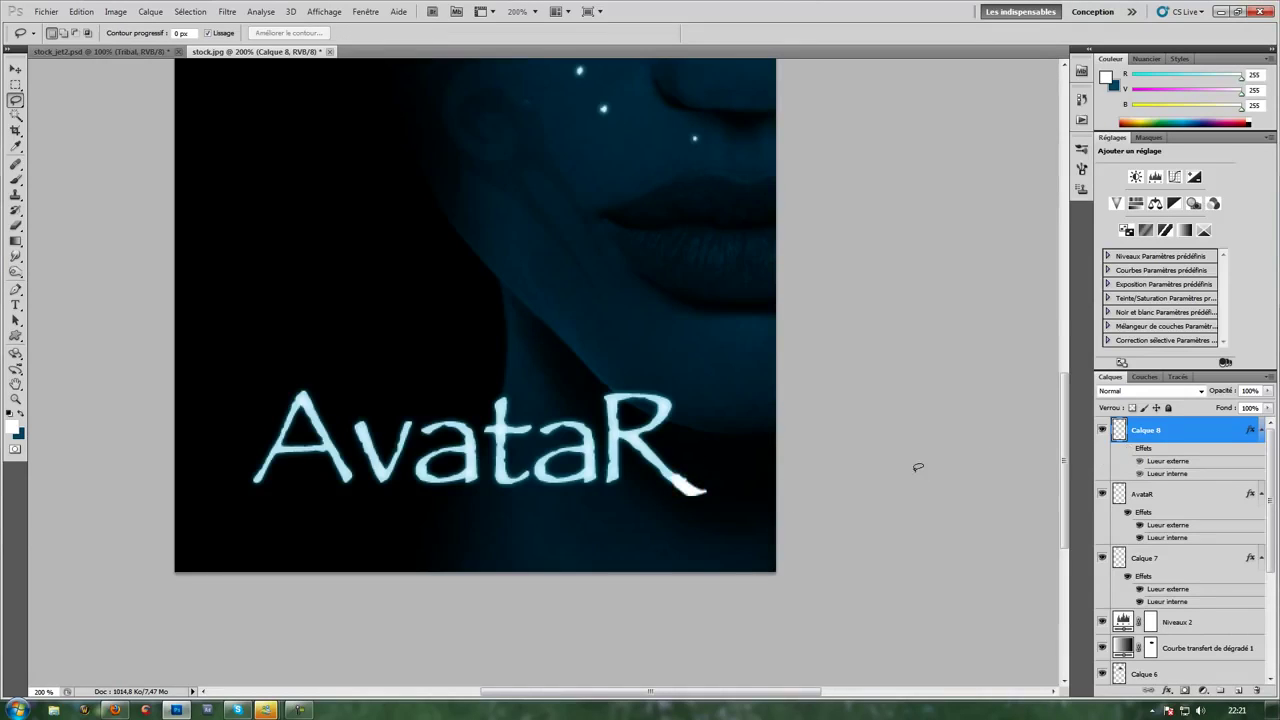
key(ctrl+e)
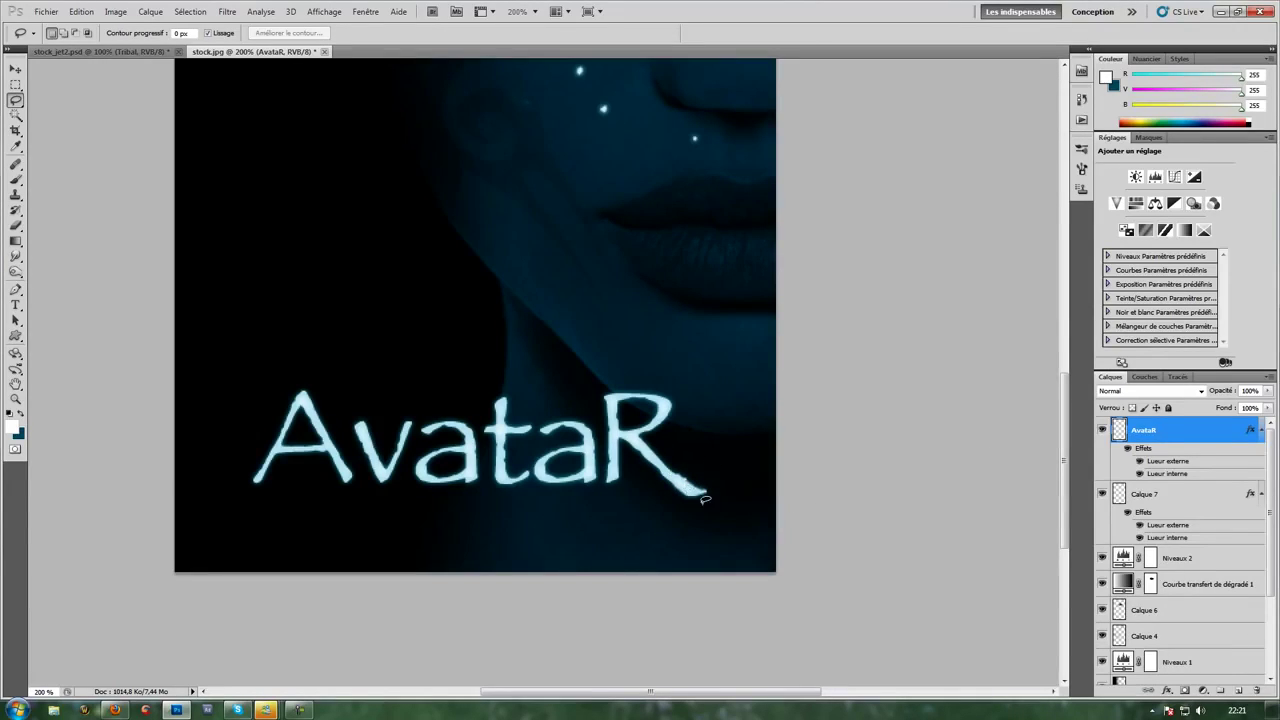
click(15, 227)
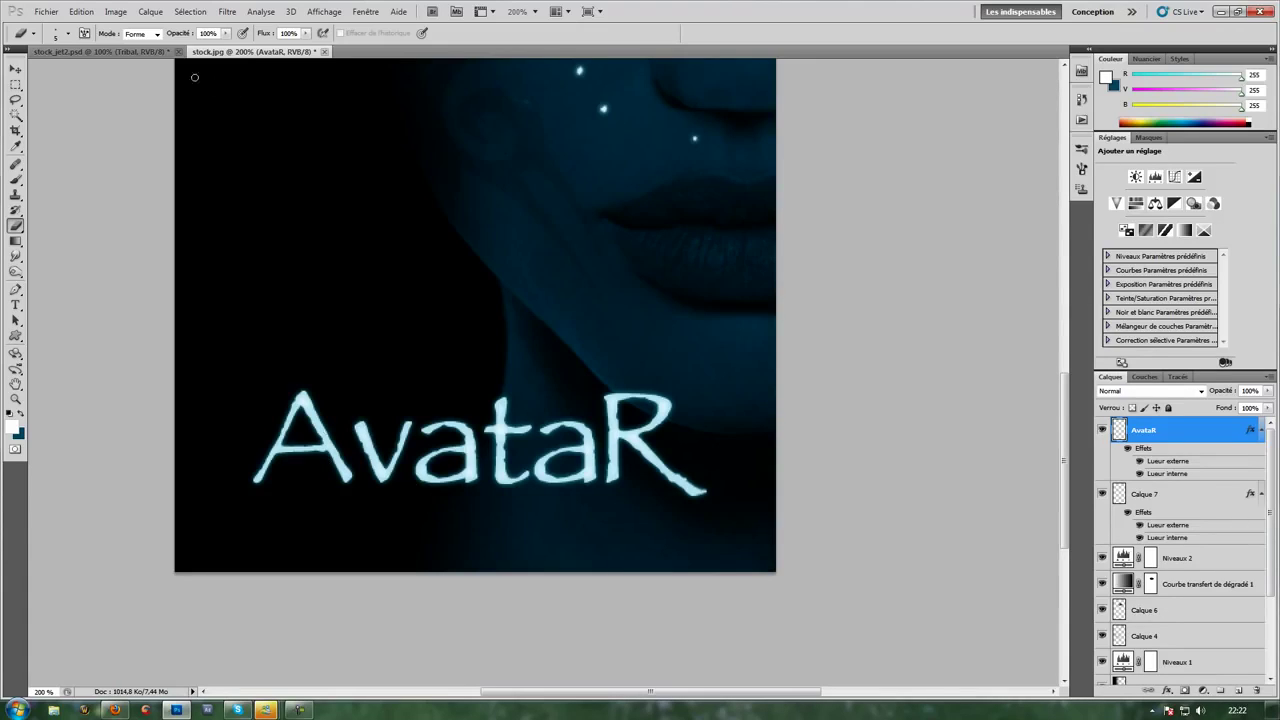
click(140, 51)
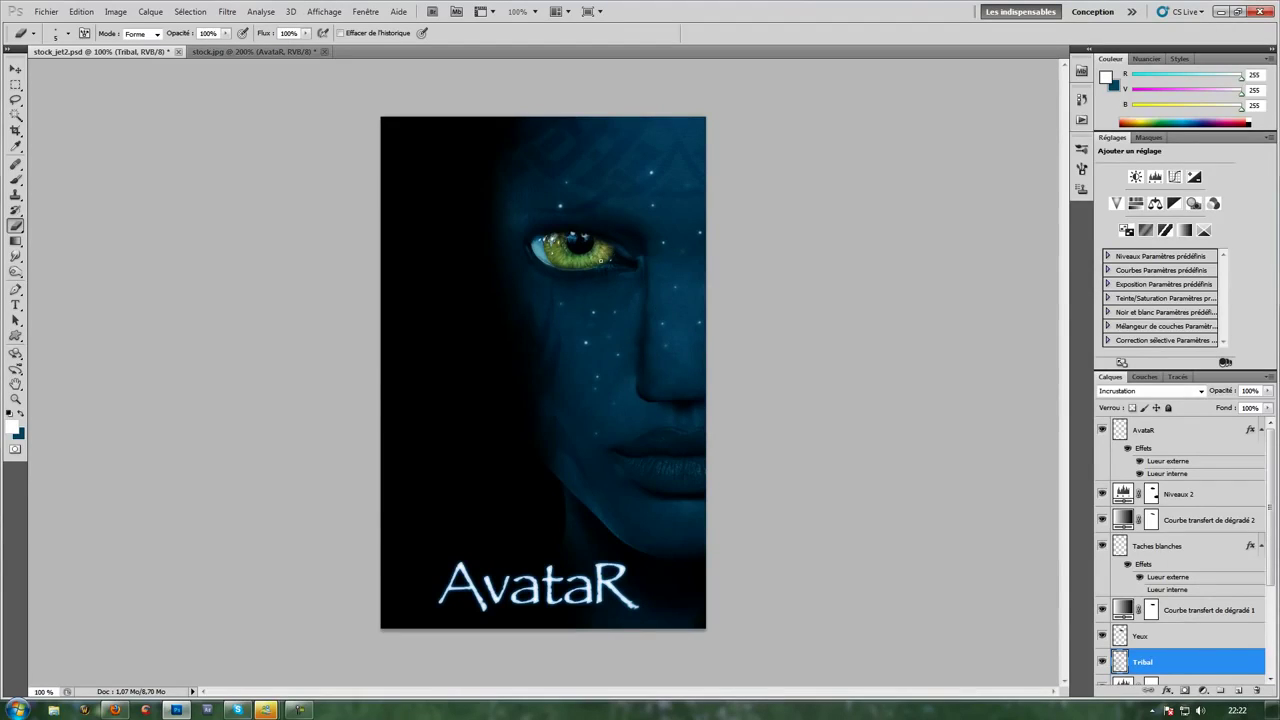
In stock.jpg, select the Calque 1 copie layer and pick the Dodge tool.
click(255, 51)
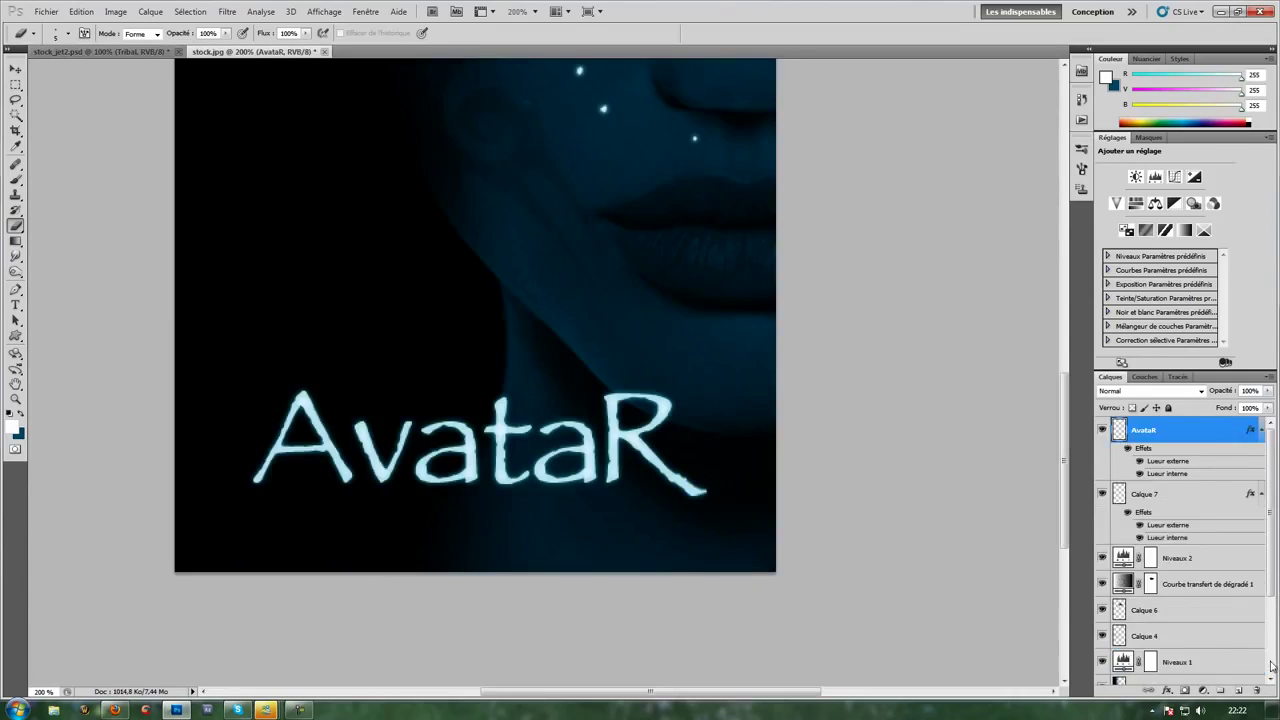
scroll(1209, 647, down, 3)
click(1135, 628)
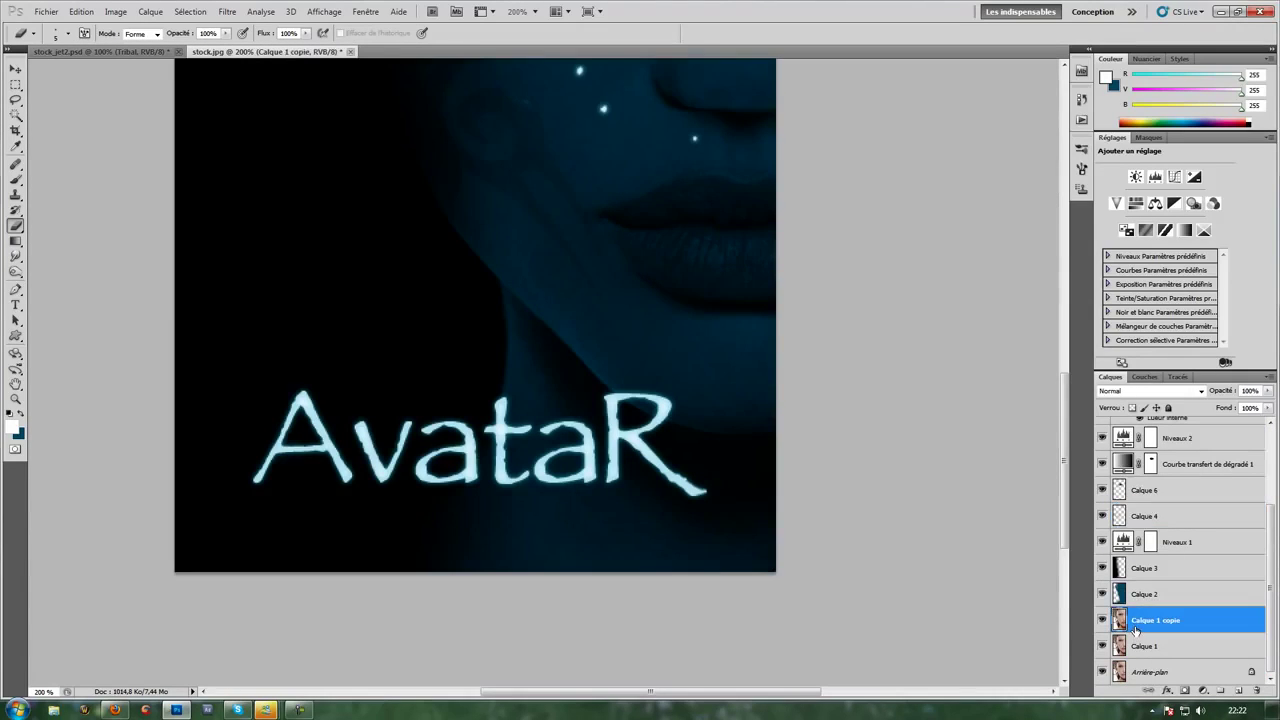
click(15, 272)
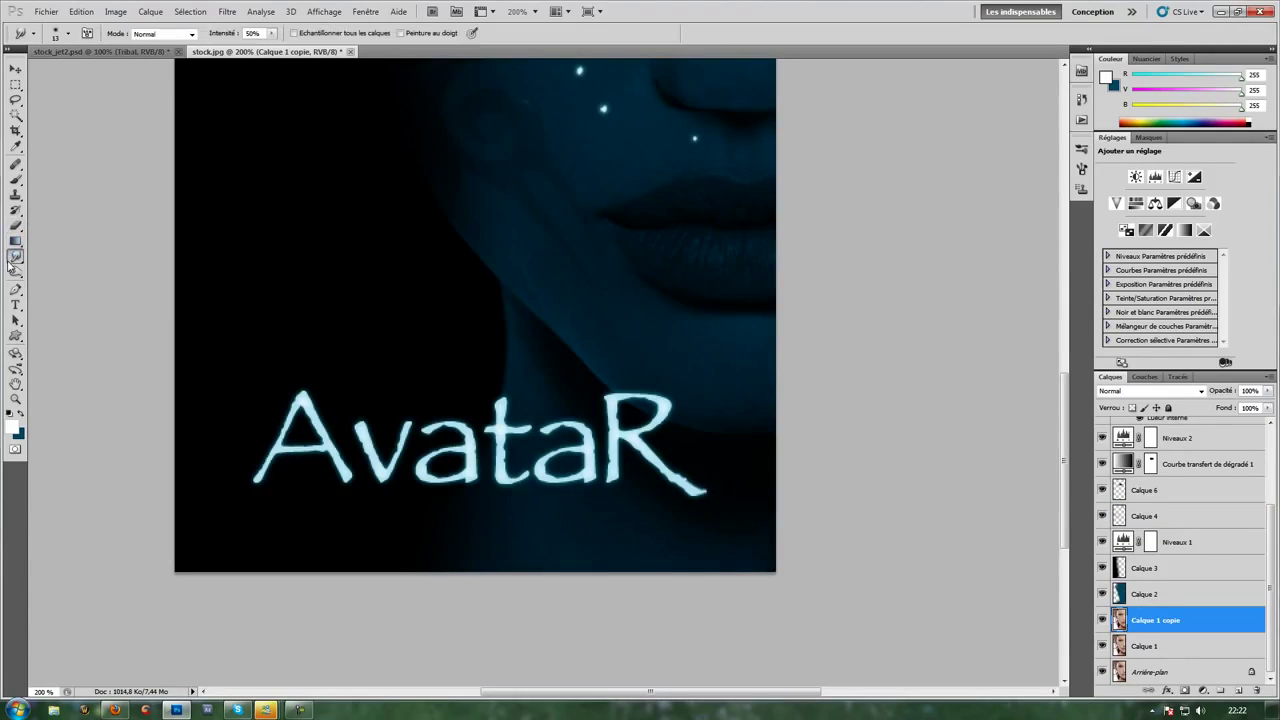
click(70, 287)
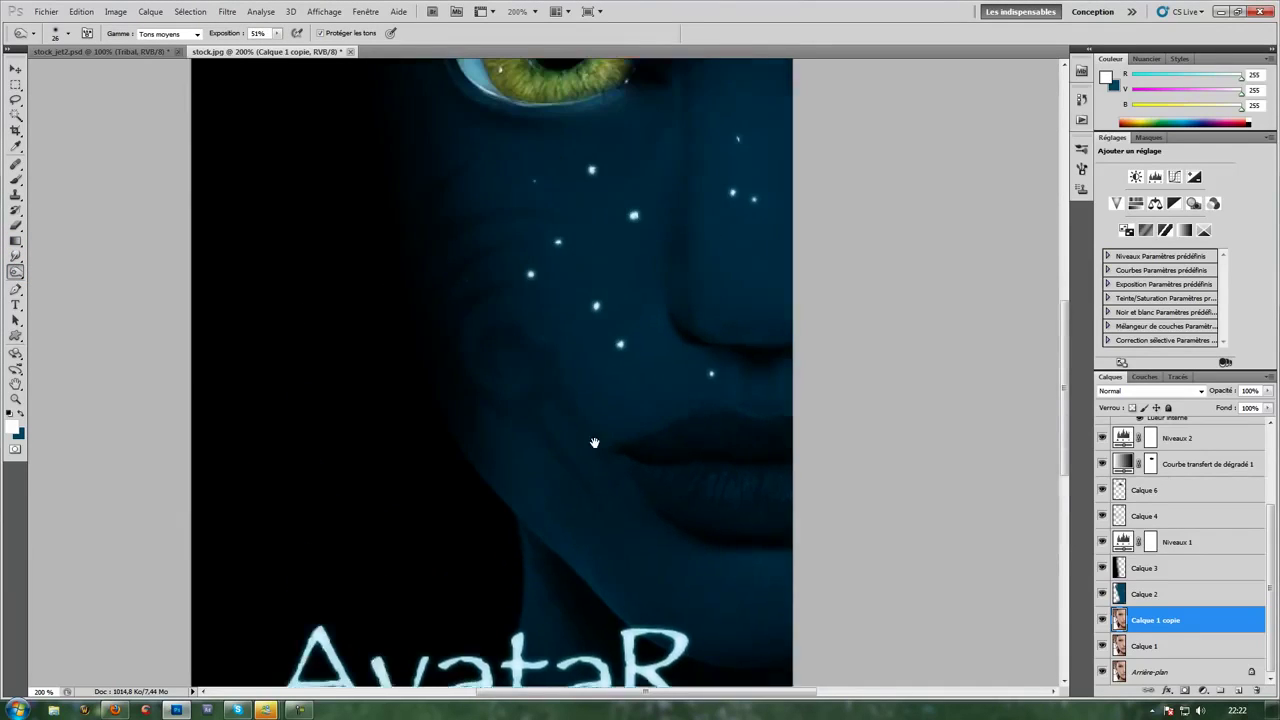
Set the Dodge exposure to about 44% for midtones and view the whole poster.
mouse_move(595, 70)
mouse_down()
mouse_move(607, 320)
mouse_move(581, 384)
mouse_up()
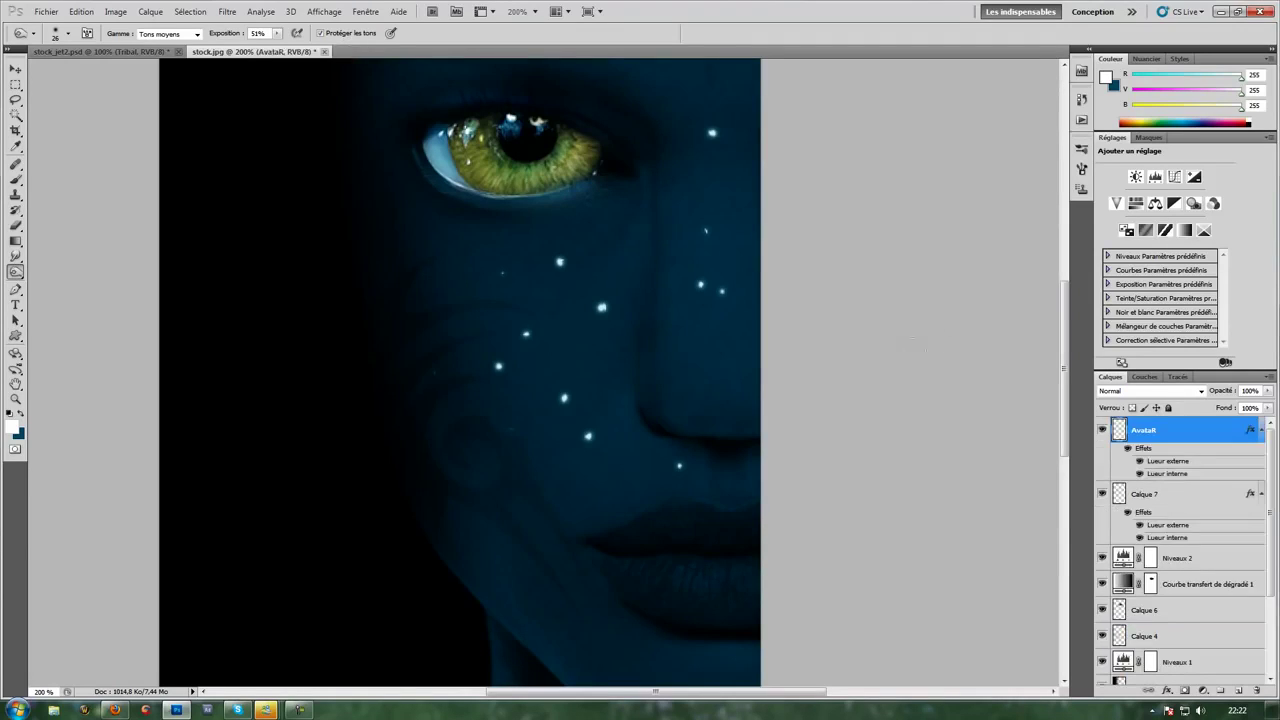
drag(250, 36, 224, 39)
drag(226, 34, 238, 34)
key(ctrl+minus)
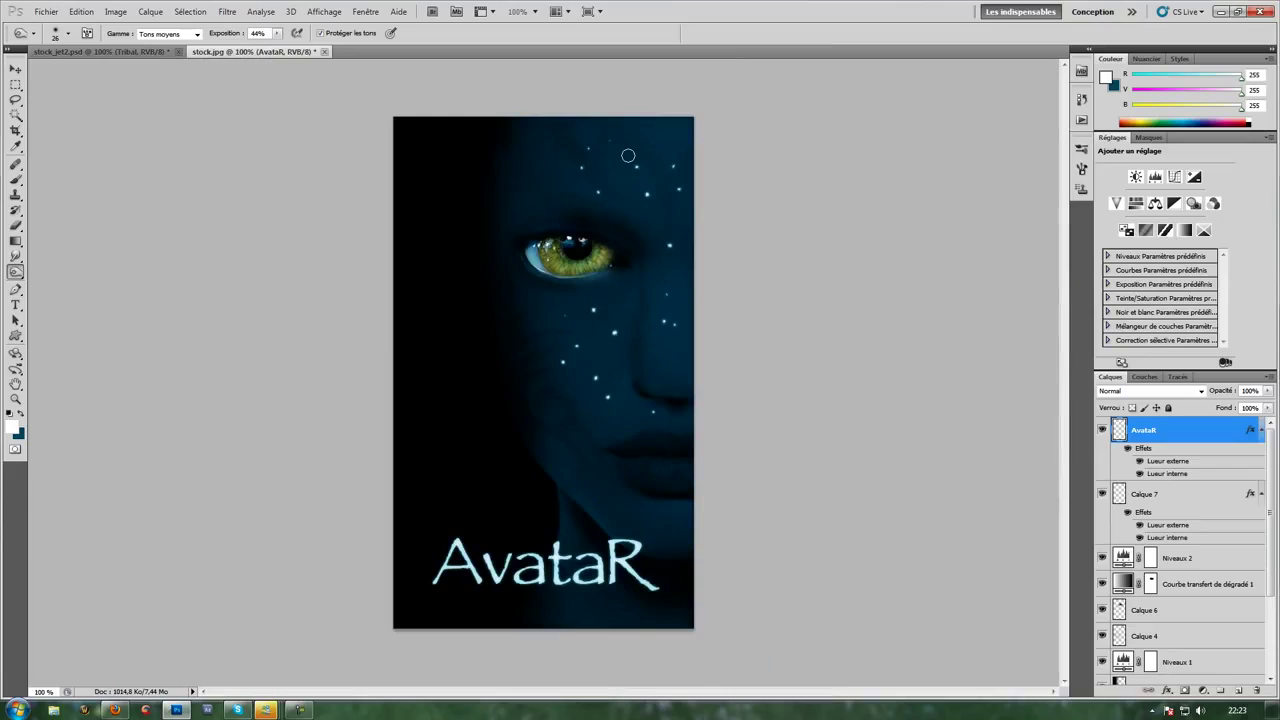